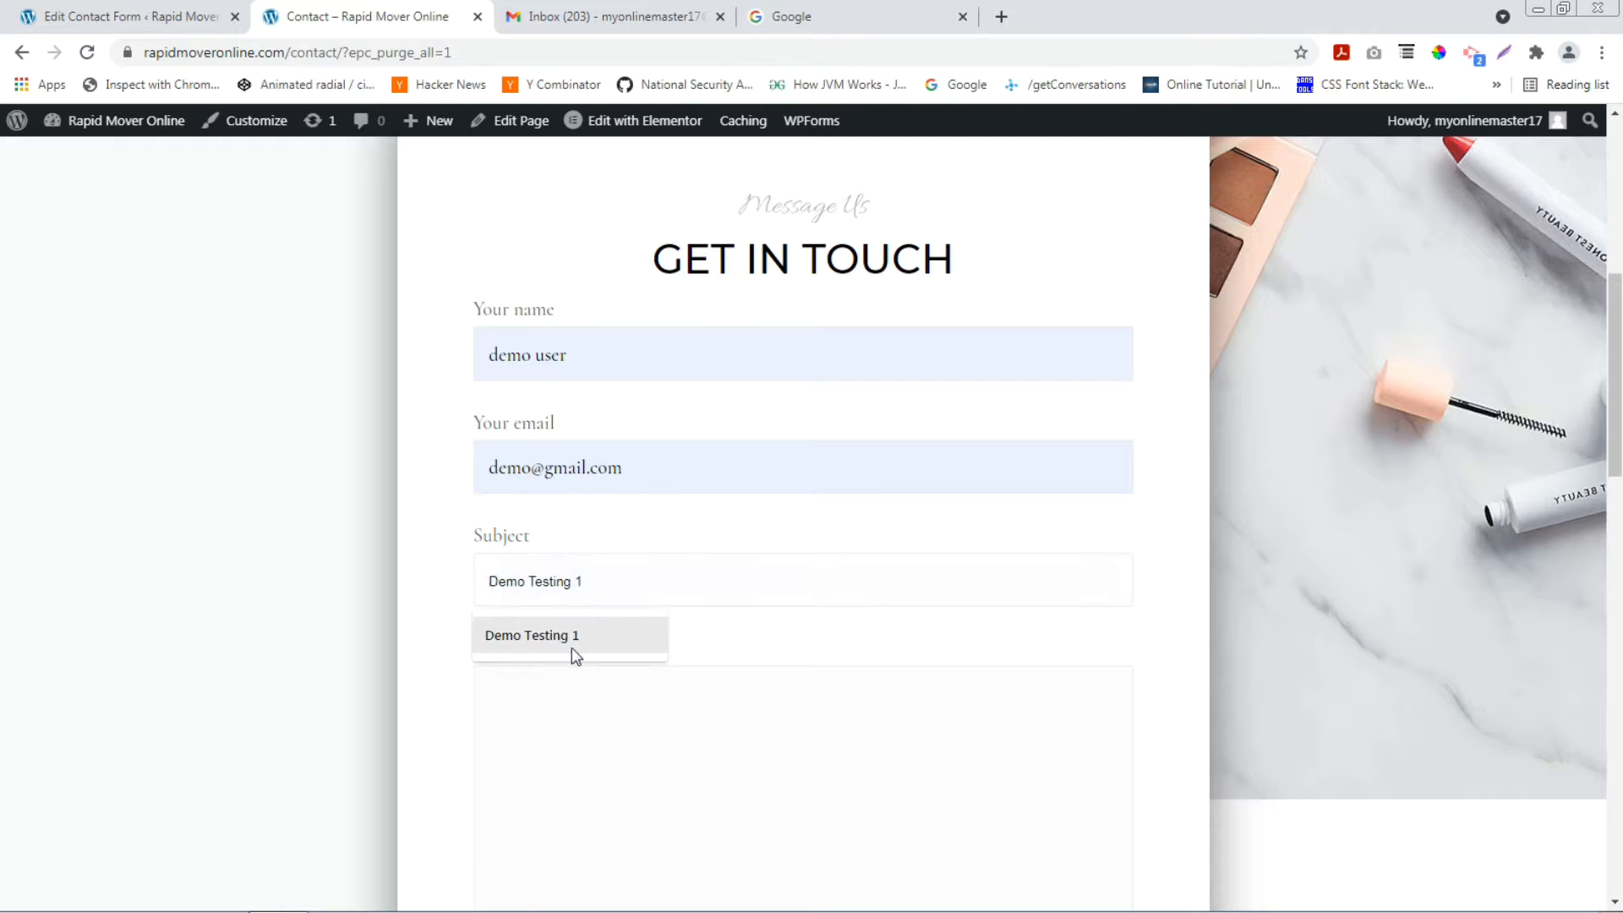
Scroll down the Contact page toward the message field of the filled-in form.
{"action": "scroll", "coordinate": [656, 605], "scroll_direction": "down", "scroll_amount": 2}
Enter 'demo' as the message, submit the contact form, and highlight the red send-failure error.
{"action": "left_click", "coordinate": [658, 609]}
{"action": "type", "text": "demo"}
{"action": "scroll", "coordinate": [656, 609], "scroll_direction": "down", "scroll_amount": 3}
{"action": "left_click", "coordinate": [561, 609]}
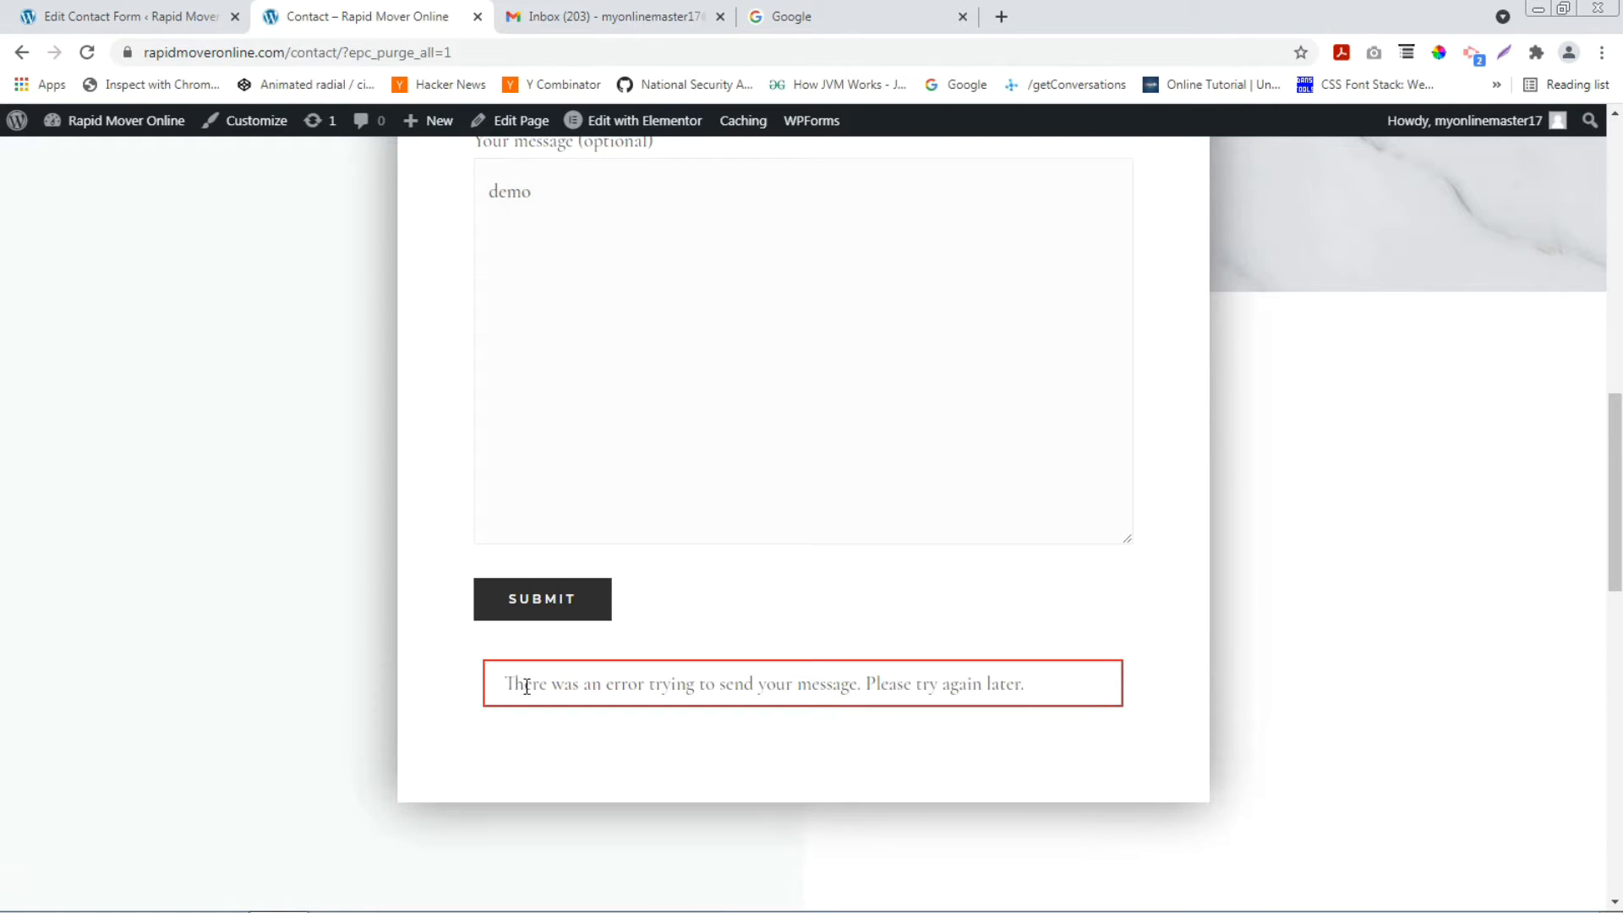
{"action": "left_click_drag", "start_coordinate": [503, 679], "coordinate": [1071, 688]}
{"action": "left_click", "coordinate": [1071, 688]}
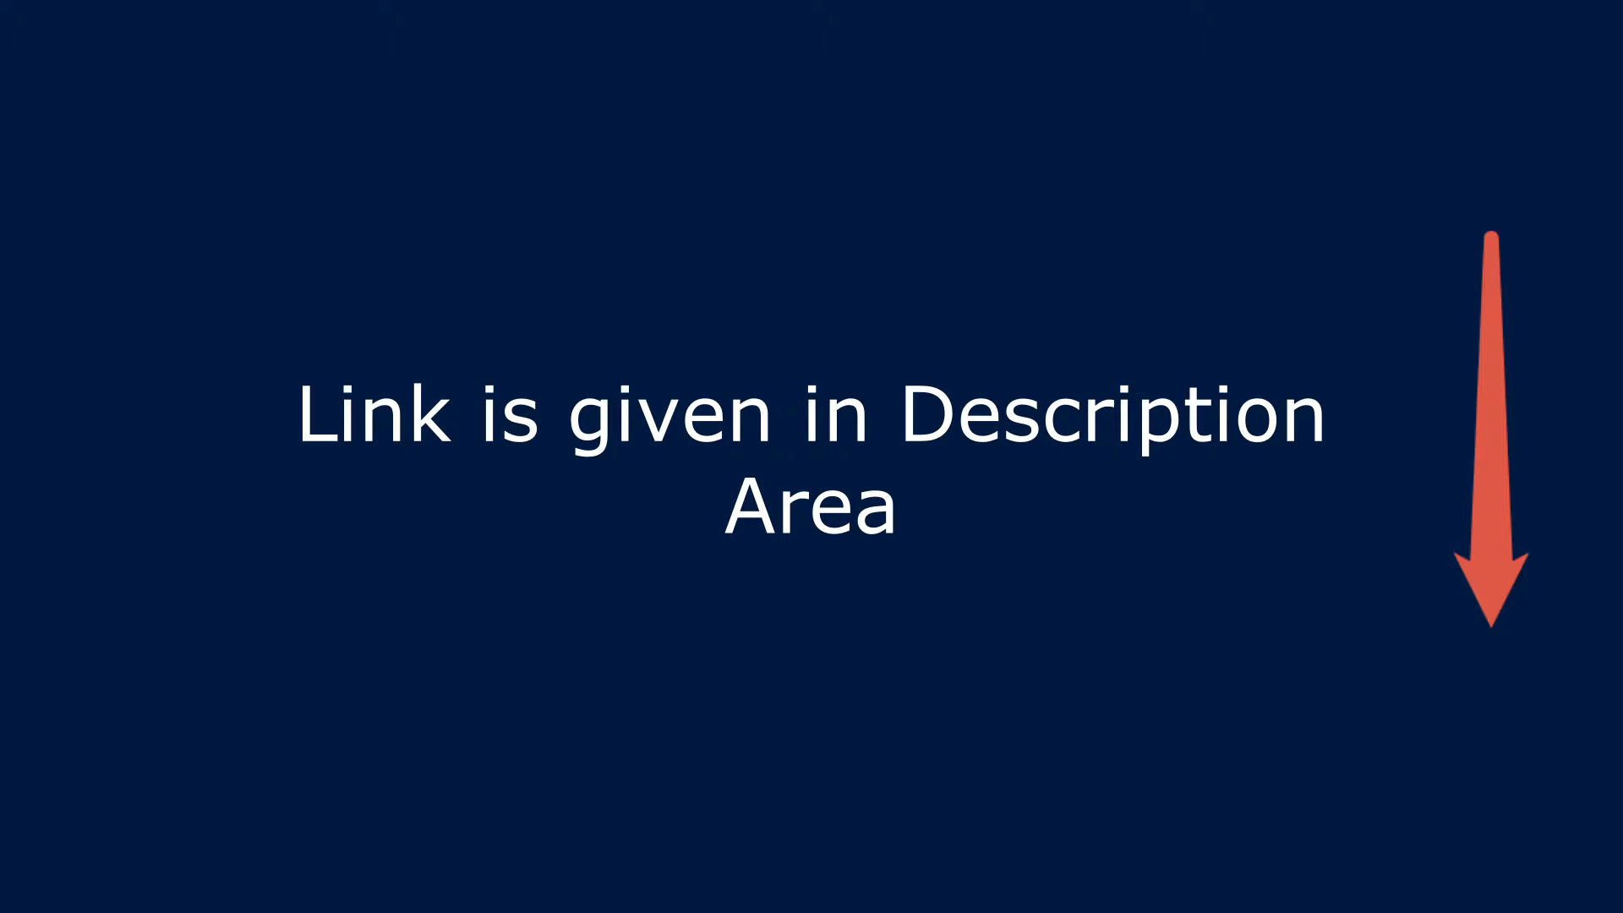
Highlight the send error again, then switch to the Edit Contact Form tab for Contact form 1.
{"action": "left_click_drag", "start_coordinate": [1013, 685], "coordinate": [604, 687]}
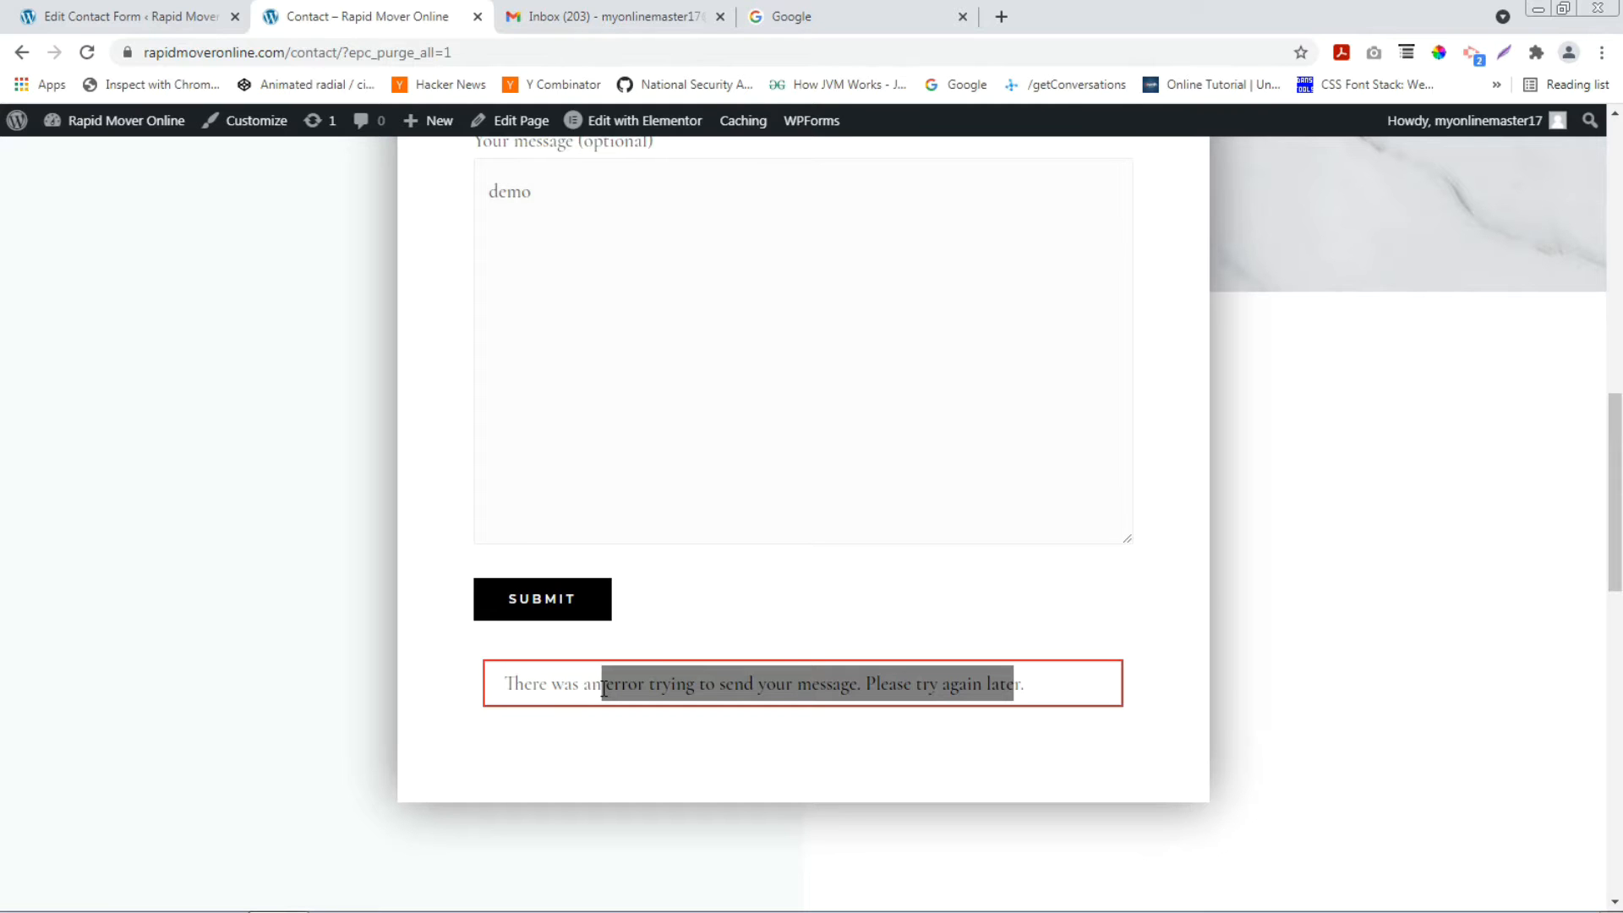
{"action": "scroll", "coordinate": [626, 587], "scroll_direction": "up", "scroll_amount": 3}
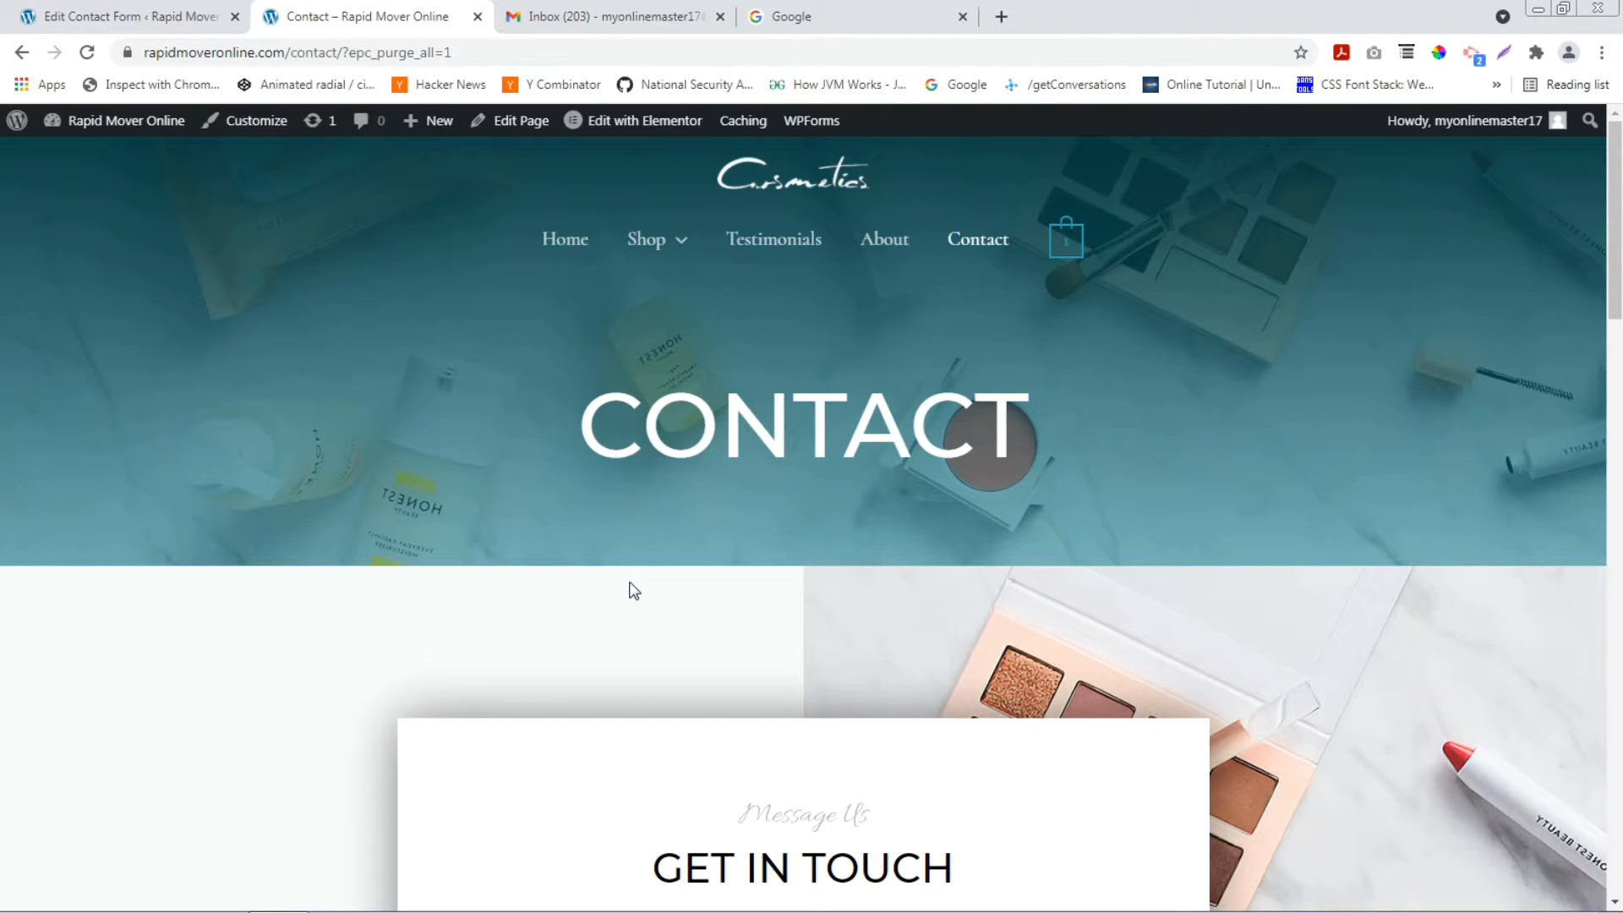
{"action": "key", "text": "ctrl+shift+Tab"}
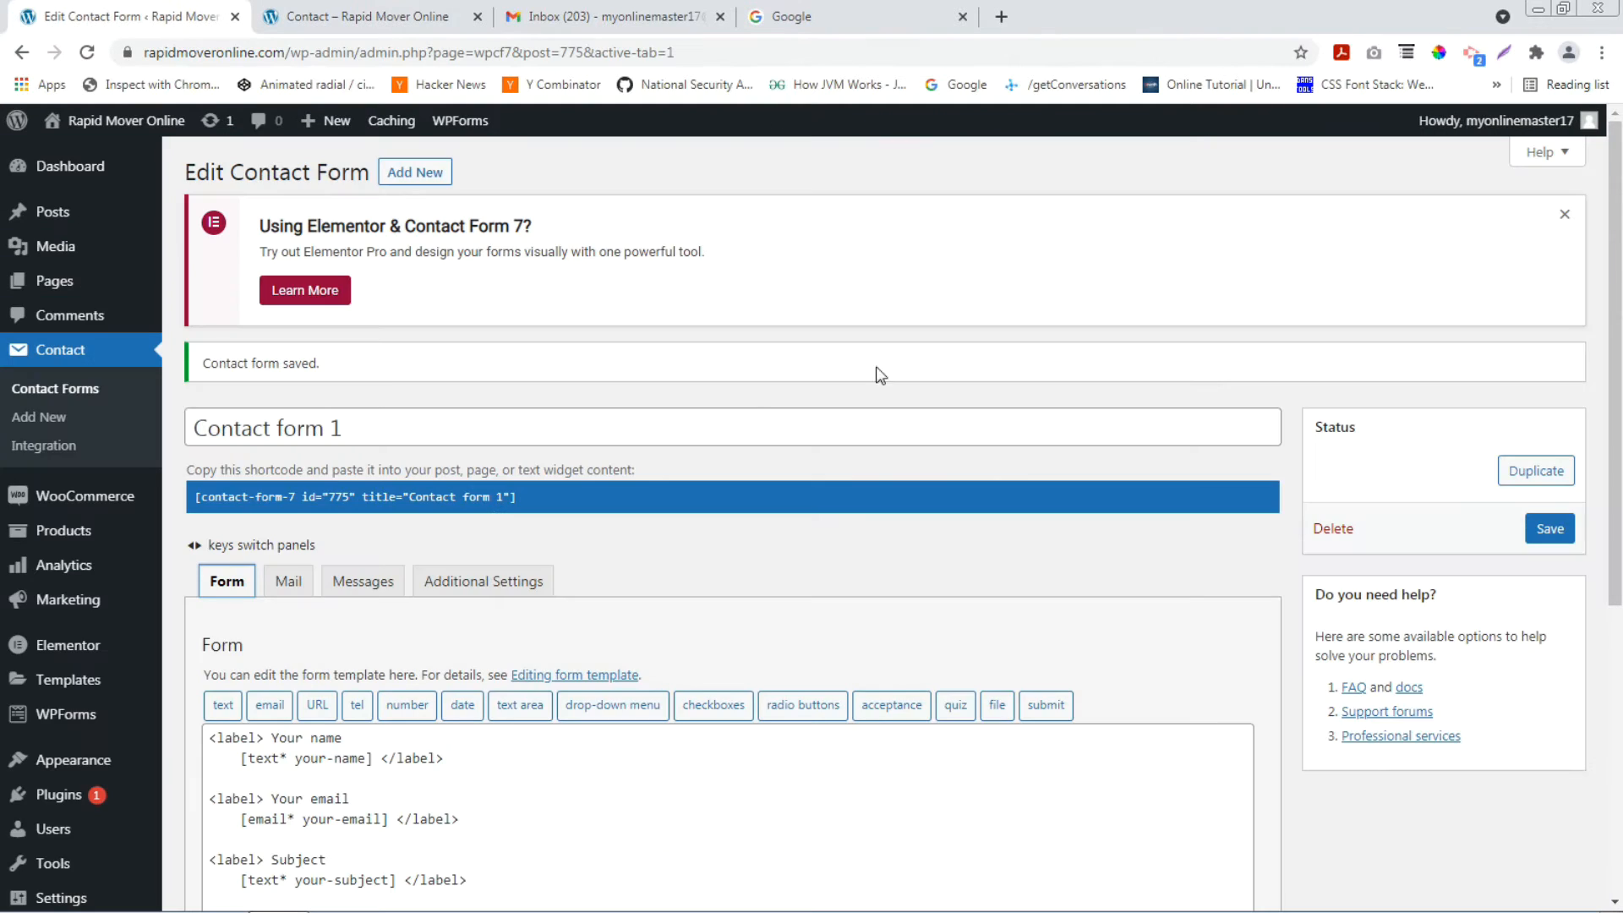
Inspect Contact form 1's Mail tab (To, From, Subject, Message body), then return to the Contact page.
{"action": "scroll", "coordinate": [642, 499], "scroll_direction": "down", "scroll_amount": 3}
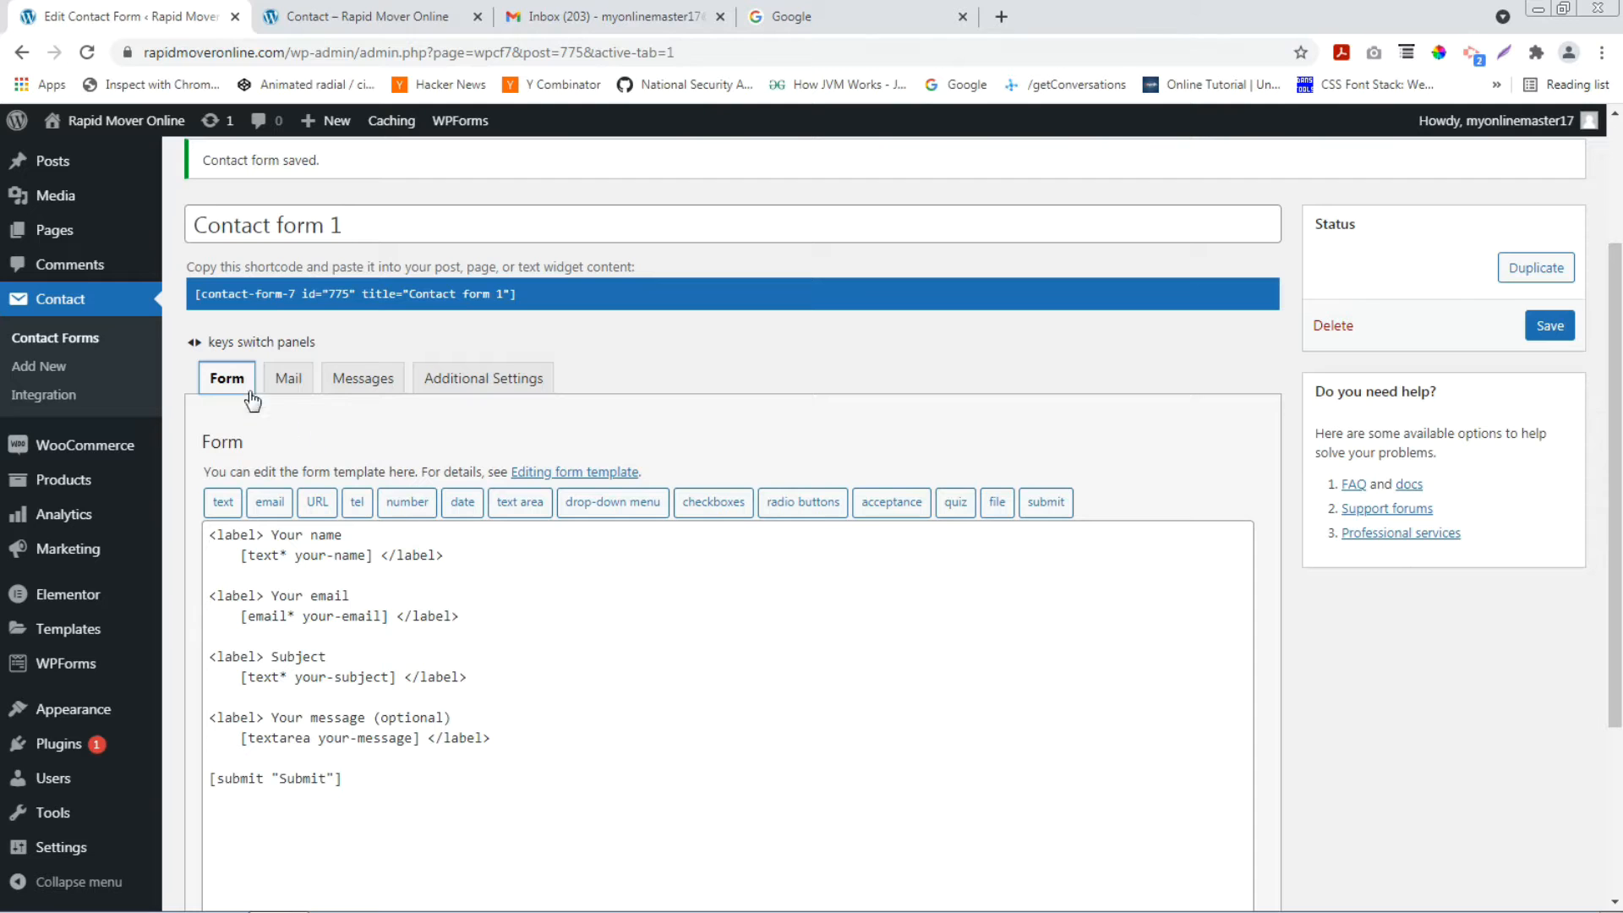
{"action": "left_click", "coordinate": [287, 377]}
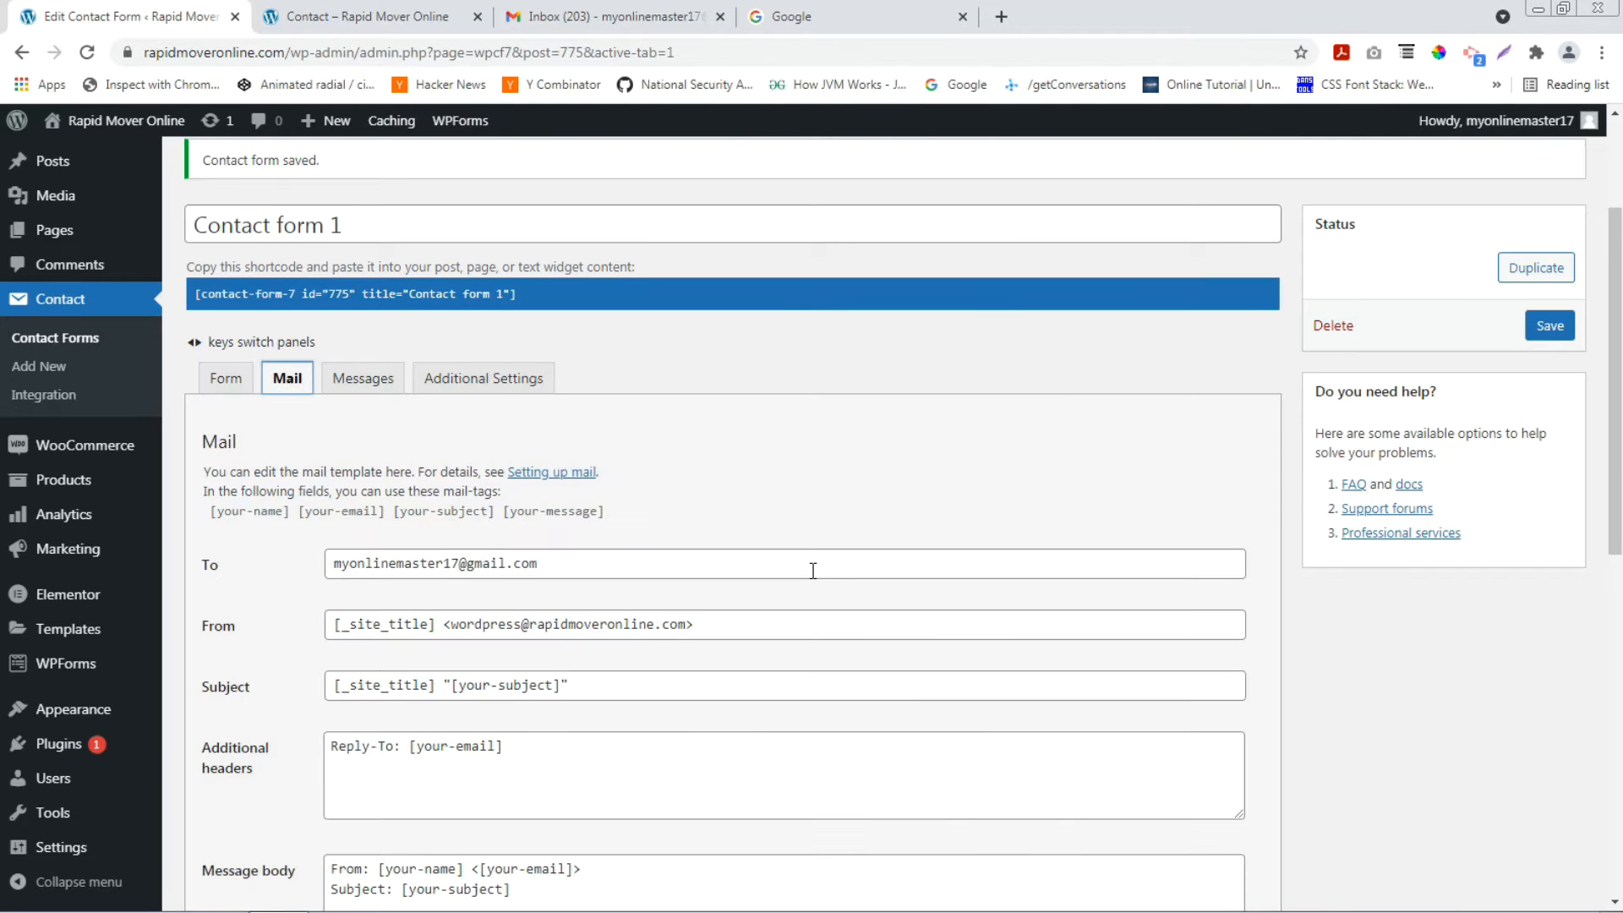
{"action": "scroll", "coordinate": [812, 569], "scroll_direction": "down", "scroll_amount": 3}
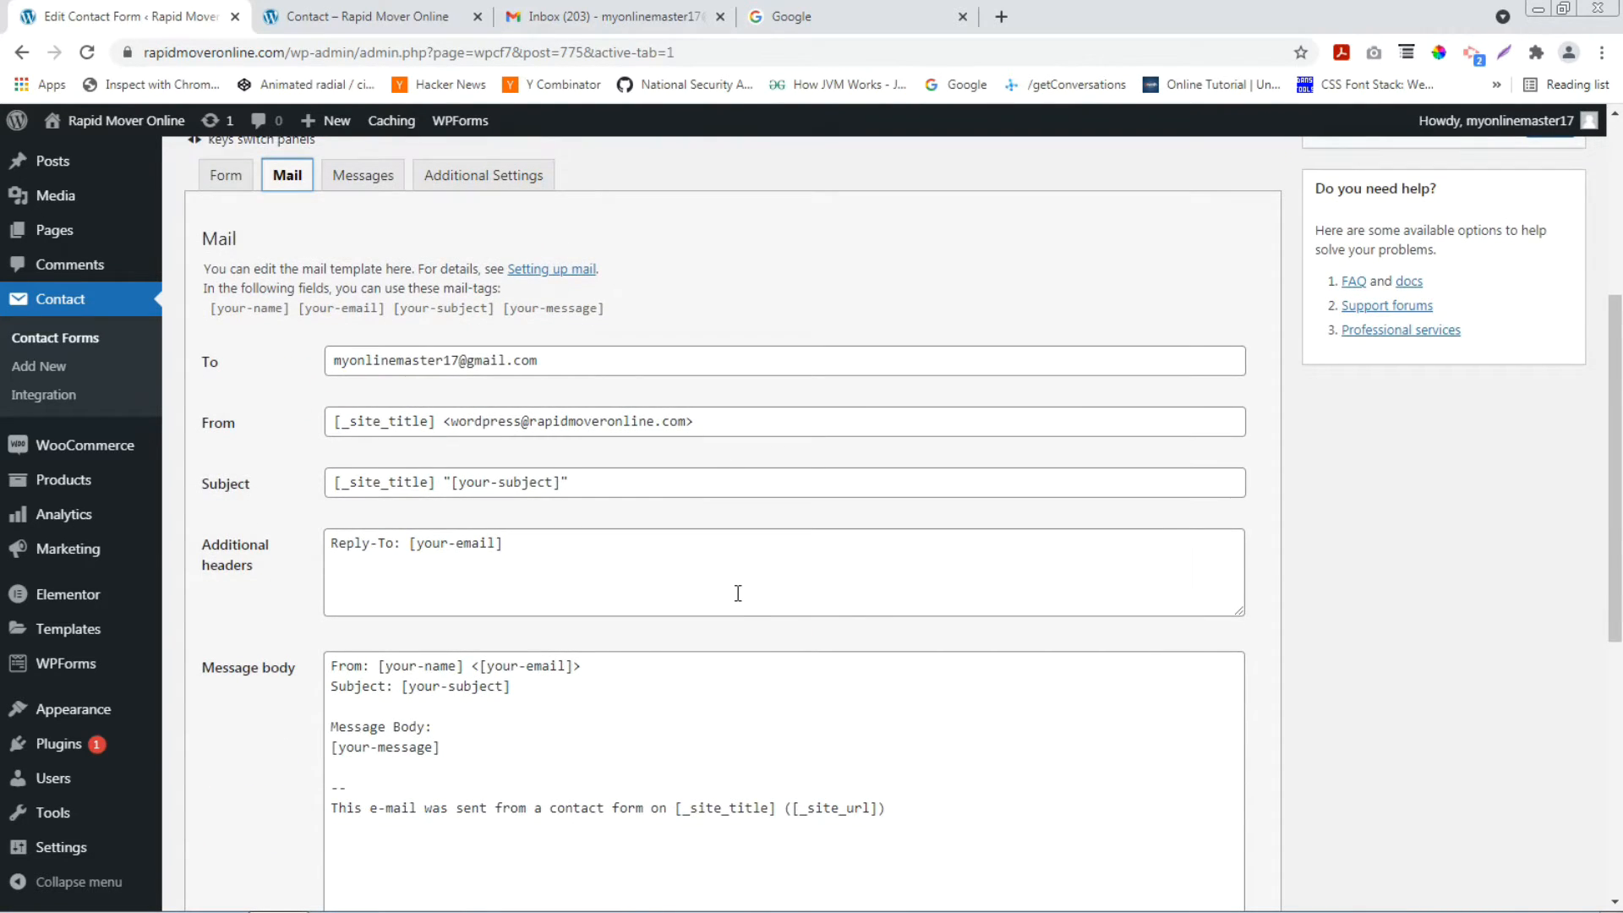
{"action": "scroll", "coordinate": [735, 591], "scroll_direction": "down", "scroll_amount": 3}
{"action": "scroll", "coordinate": [490, 558], "scroll_direction": "up", "scroll_amount": 3}
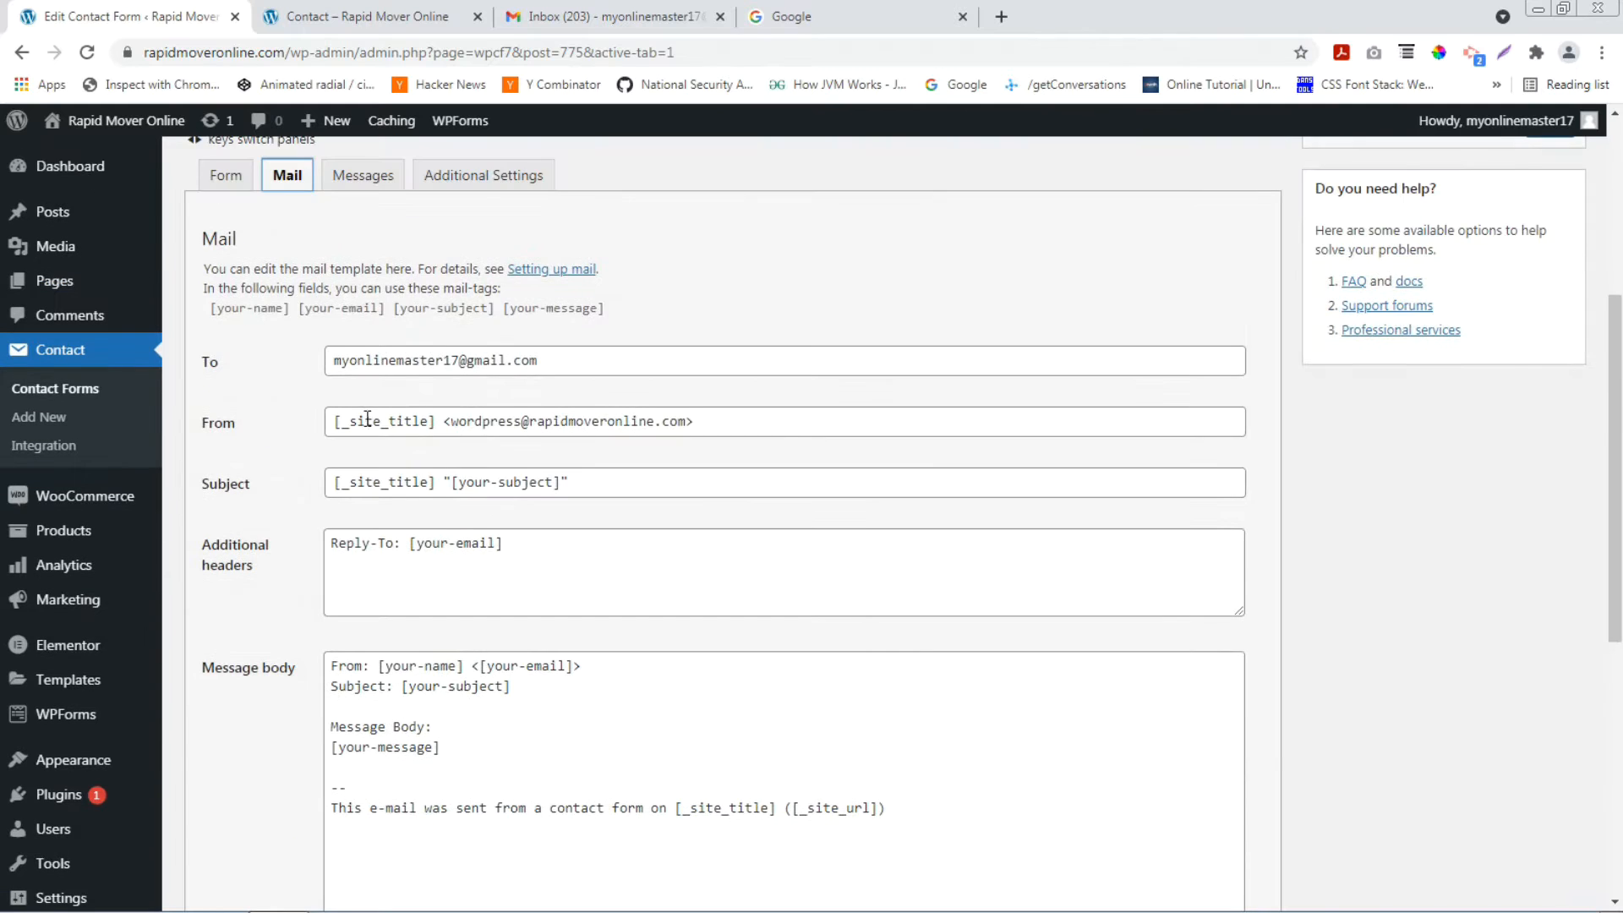
{"action": "scroll", "coordinate": [592, 575], "scroll_direction": "down", "scroll_amount": 2}
{"action": "scroll", "coordinate": [743, 688], "scroll_direction": "down", "scroll_amount": 4}
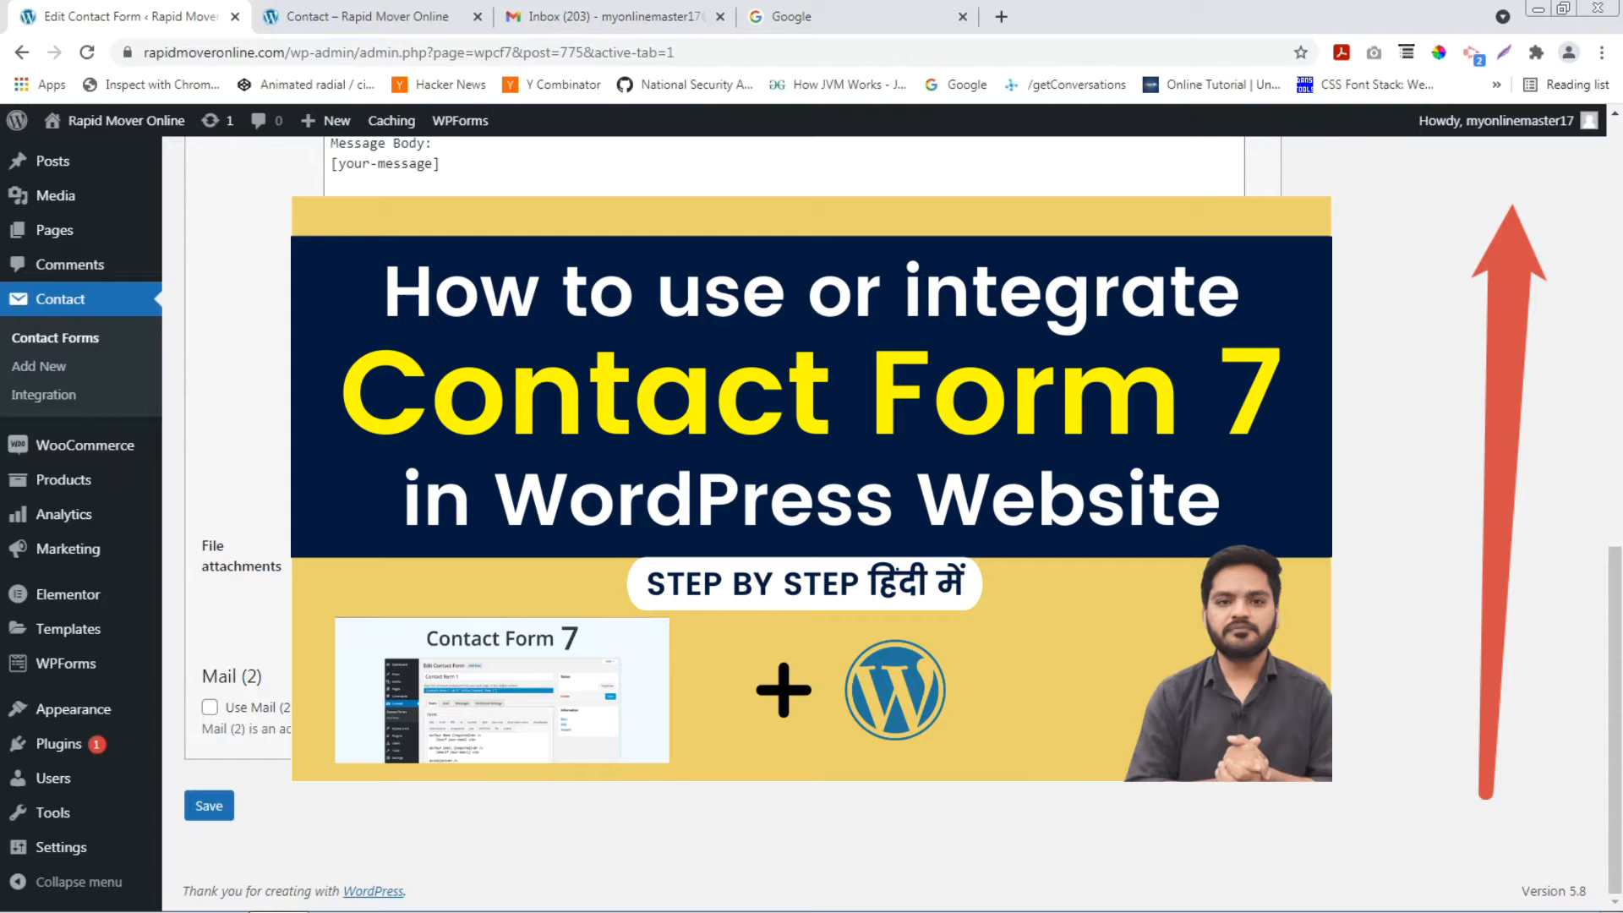
{"action": "scroll", "coordinate": [424, 599], "scroll_direction": "up", "scroll_amount": 10}
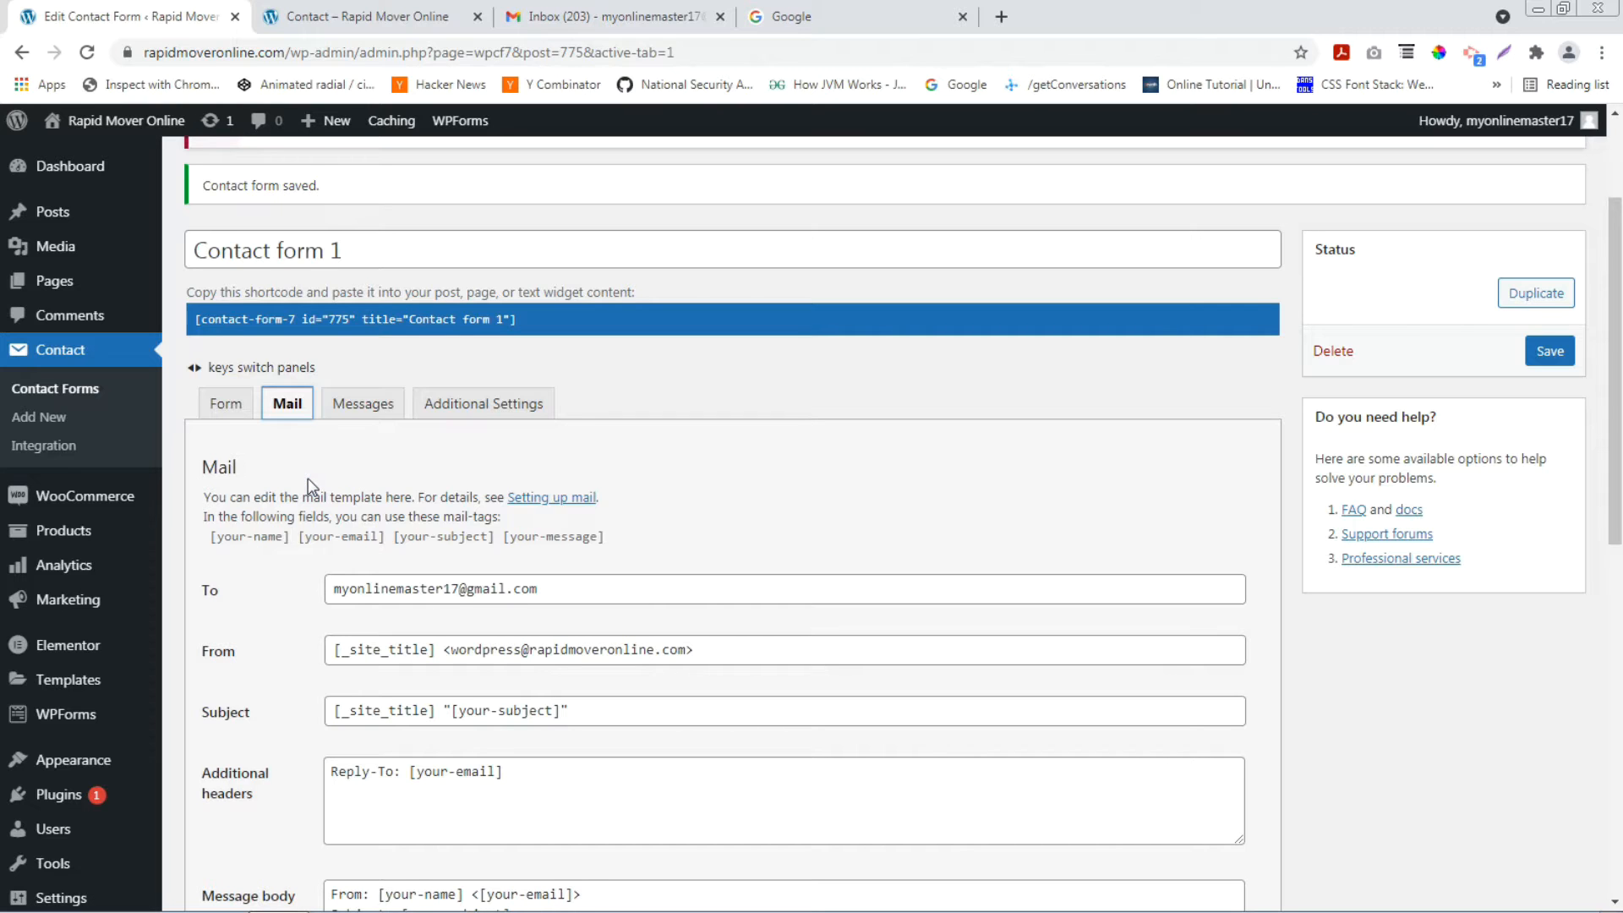
{"action": "left_click", "coordinate": [403, 15]}
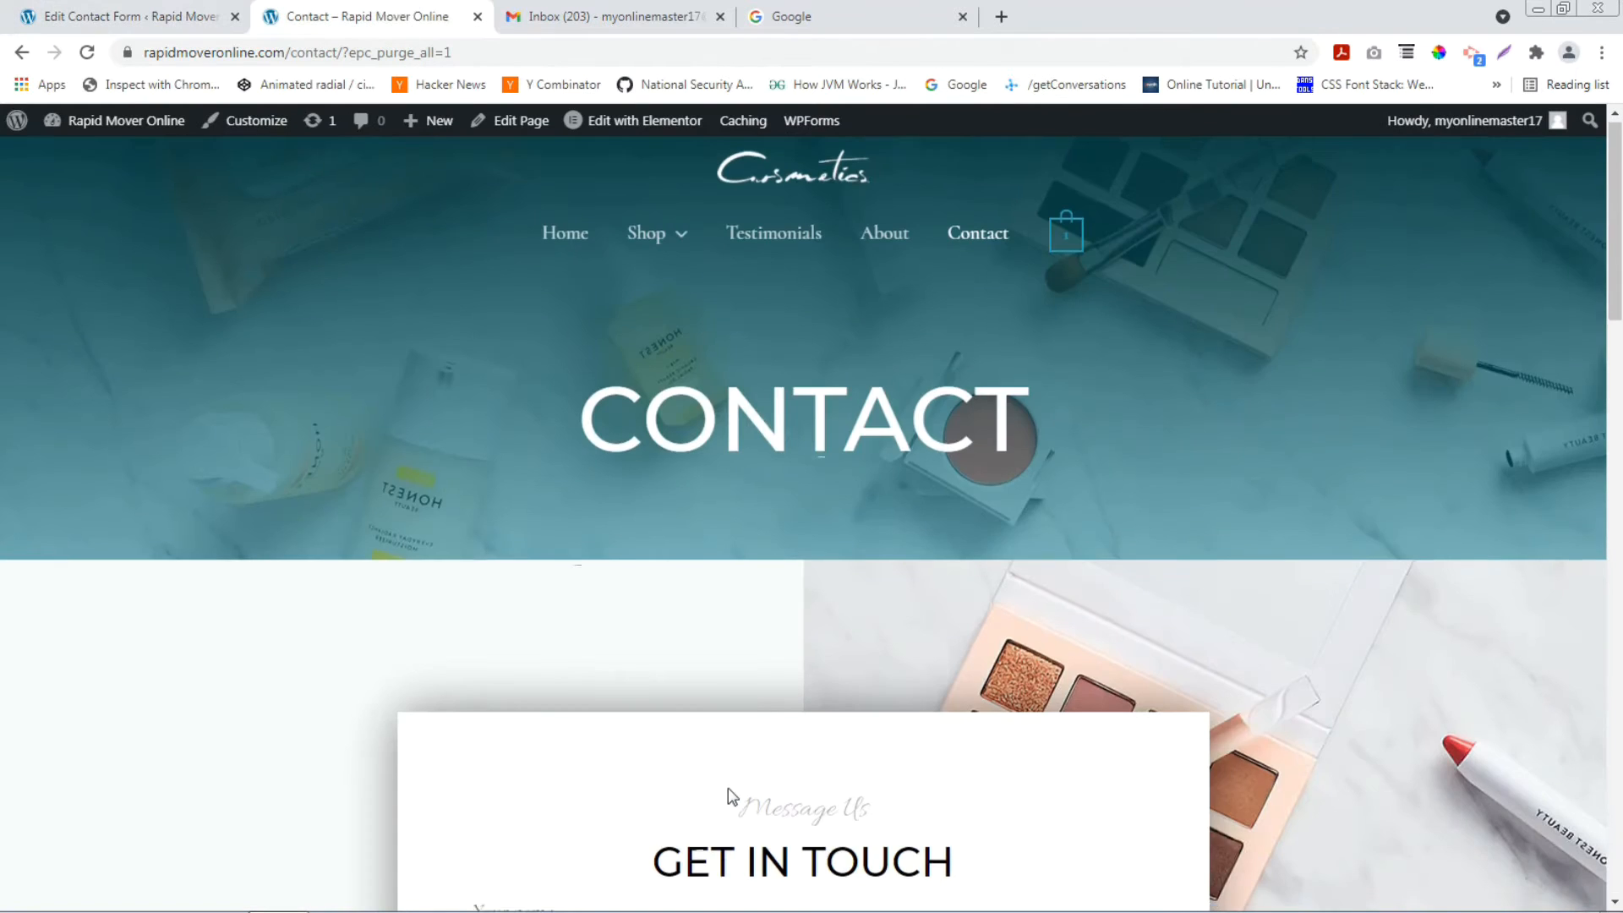
Highlight the contact form's send error message once more, then switch to the Google search tab.
{"action": "scroll", "coordinate": [728, 789], "scroll_direction": "down", "scroll_amount": 10}
{"action": "left_click", "coordinate": [604, 787]}
{"action": "left_click_drag", "start_coordinate": [506, 796], "coordinate": [1106, 792]}
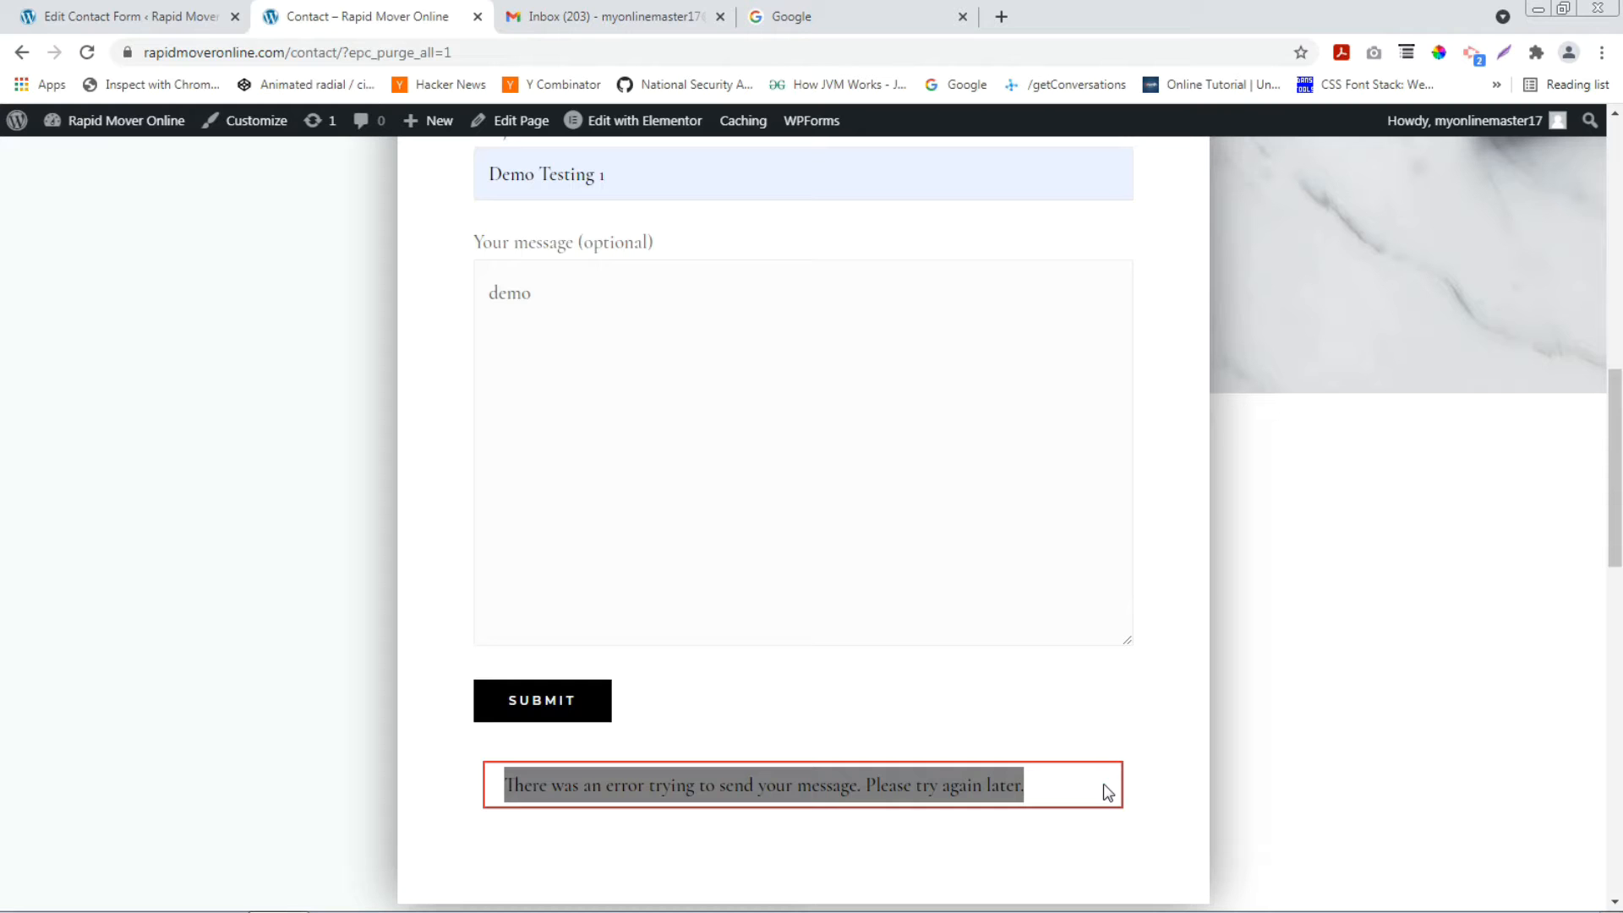
{"action": "left_click", "coordinate": [831, 10]}
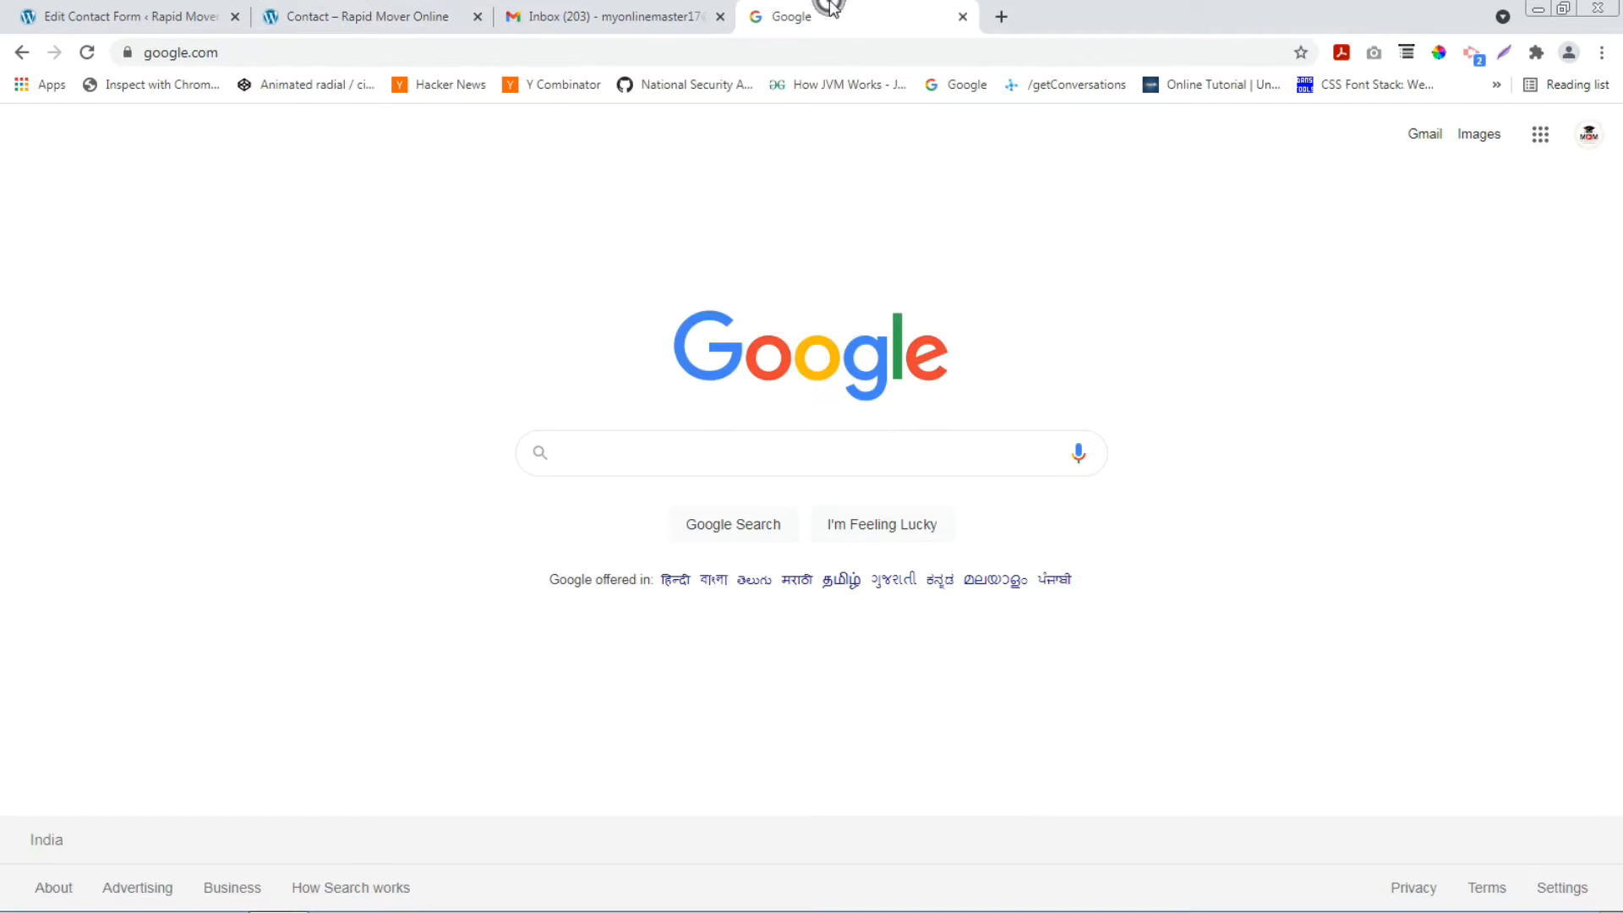
Search Google for 'google developer console' using the autocomplete suggestion.
{"action": "left_click", "coordinate": [616, 464]}
{"action": "type", "text": "g"}
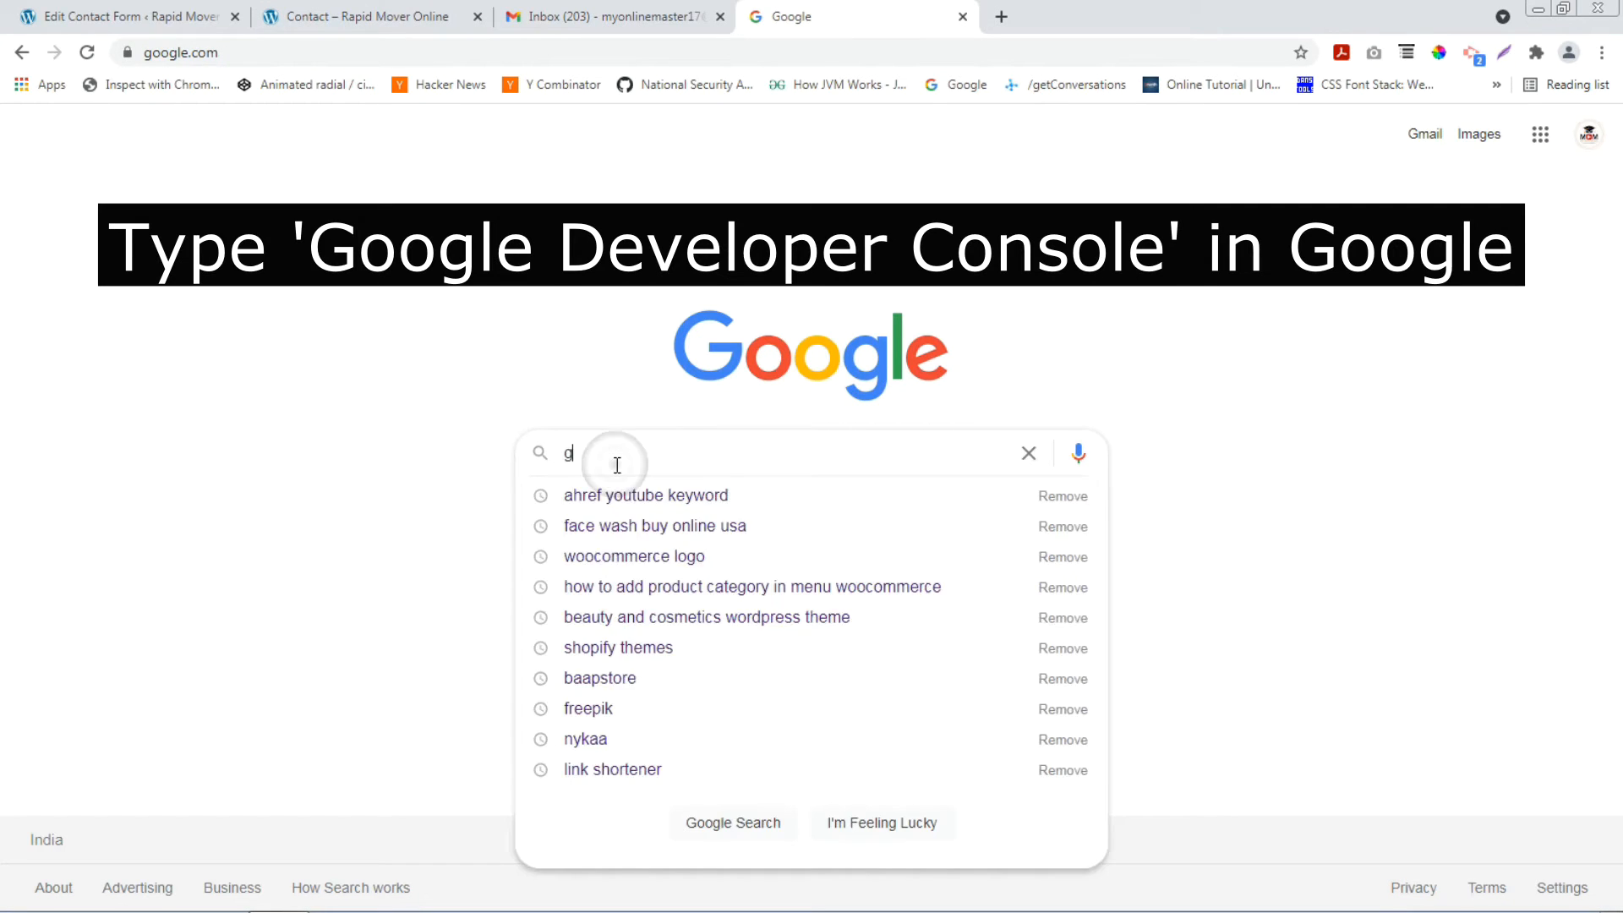
{"action": "type", "text": "oogle deve"}
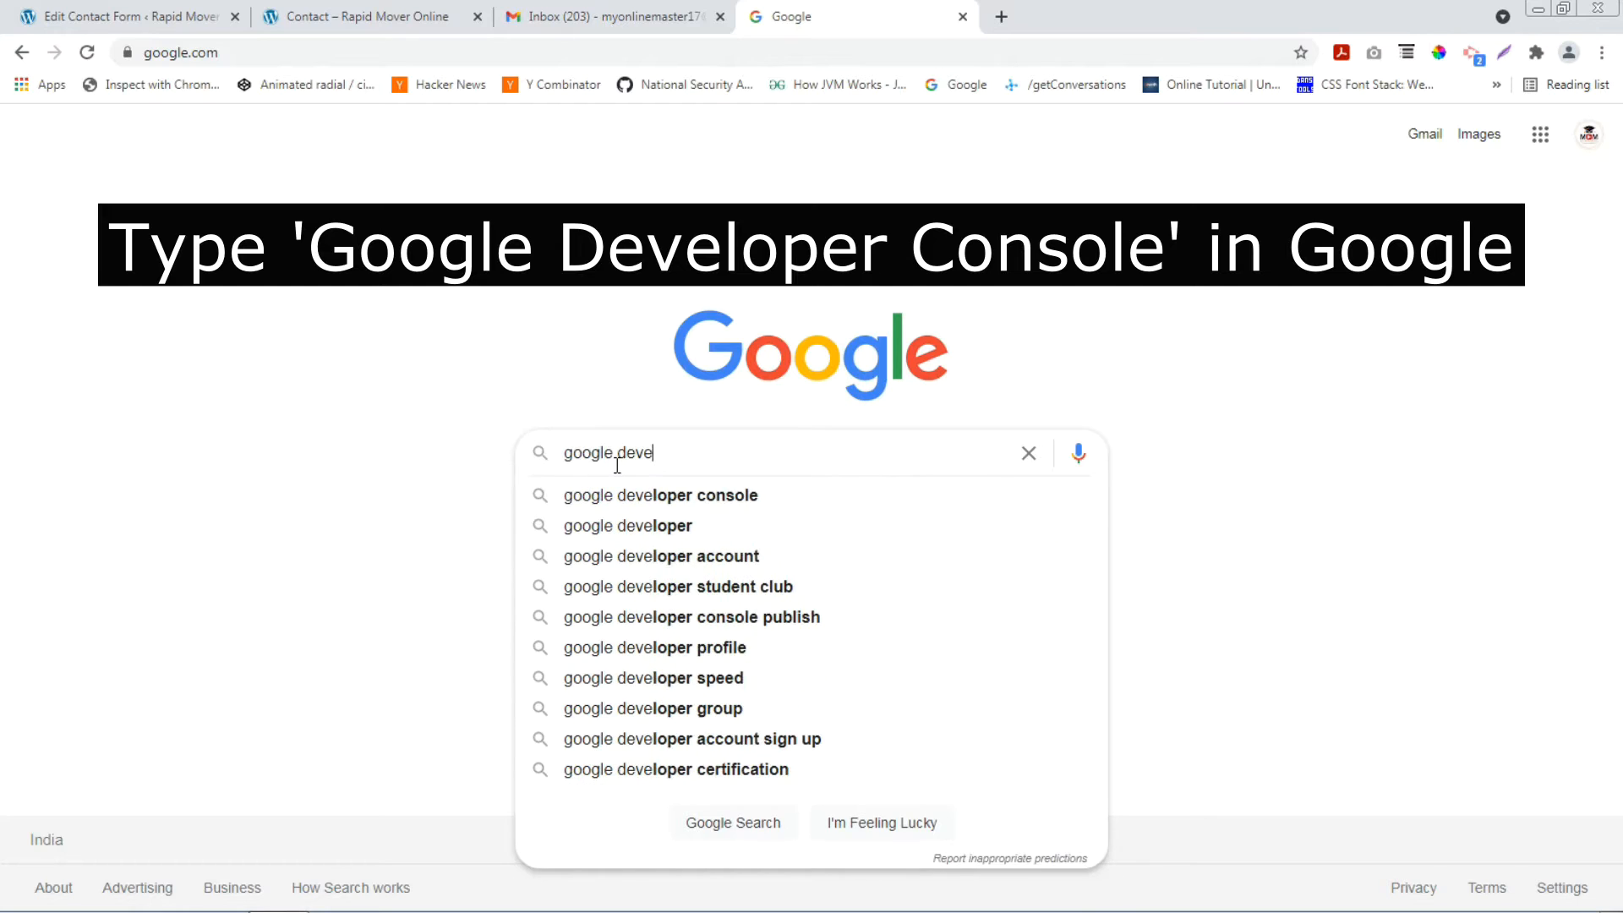
{"action": "key", "text": "Down"}
{"action": "key", "text": "Return"}
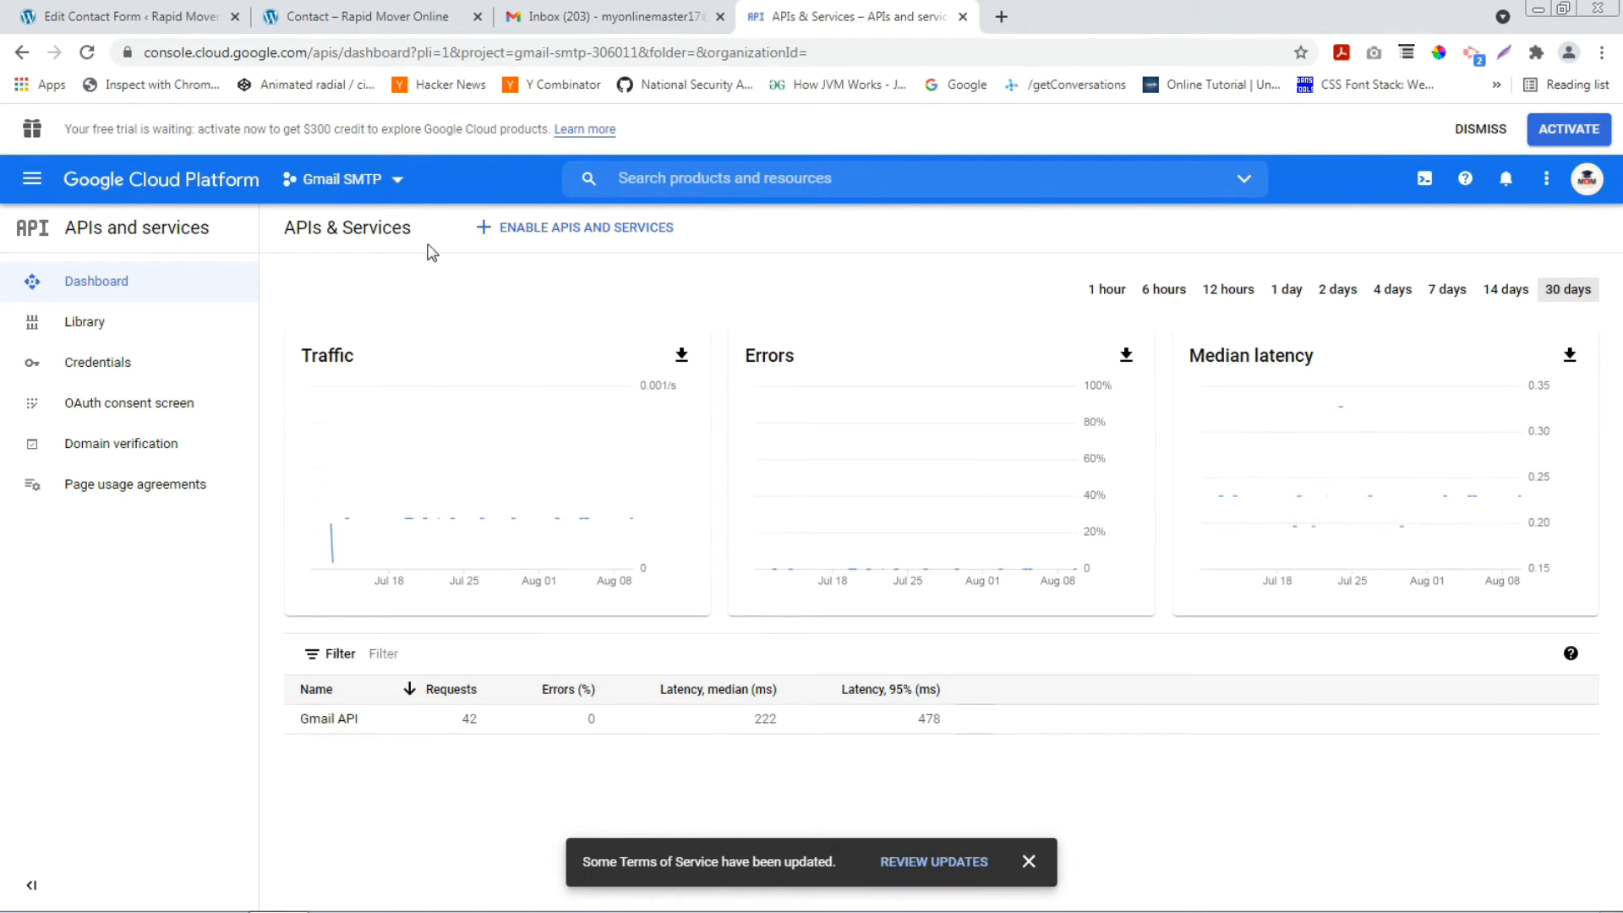
Create a new Google Cloud project named 'Rapid SMTP'.
{"action": "left_click", "coordinate": [378, 181]}
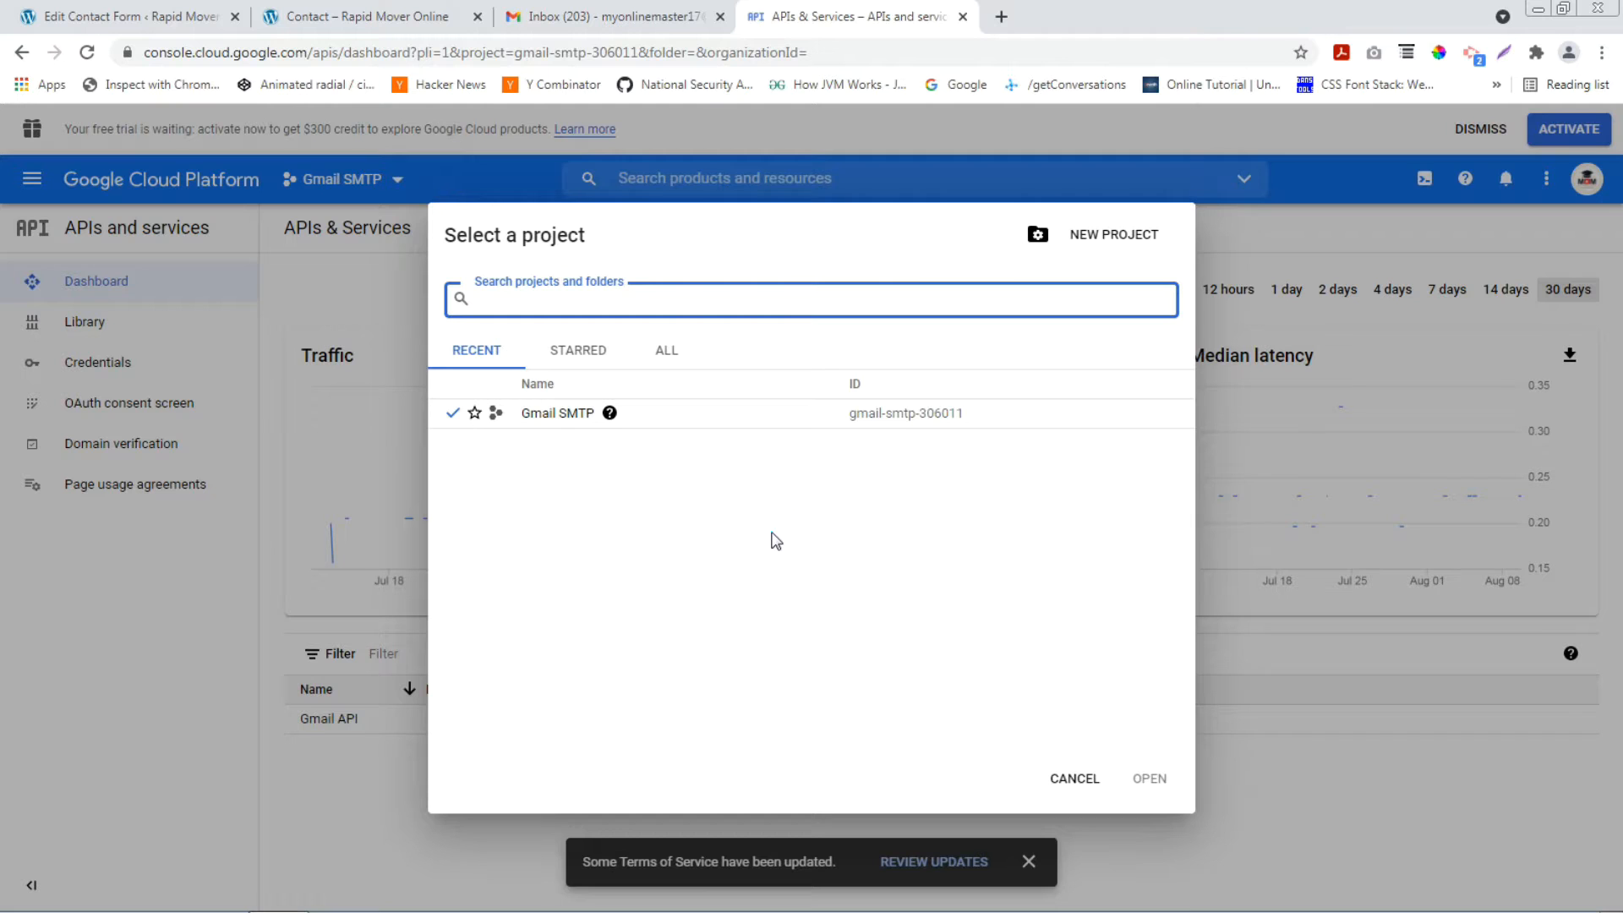
{"action": "left_click", "coordinate": [1074, 782]}
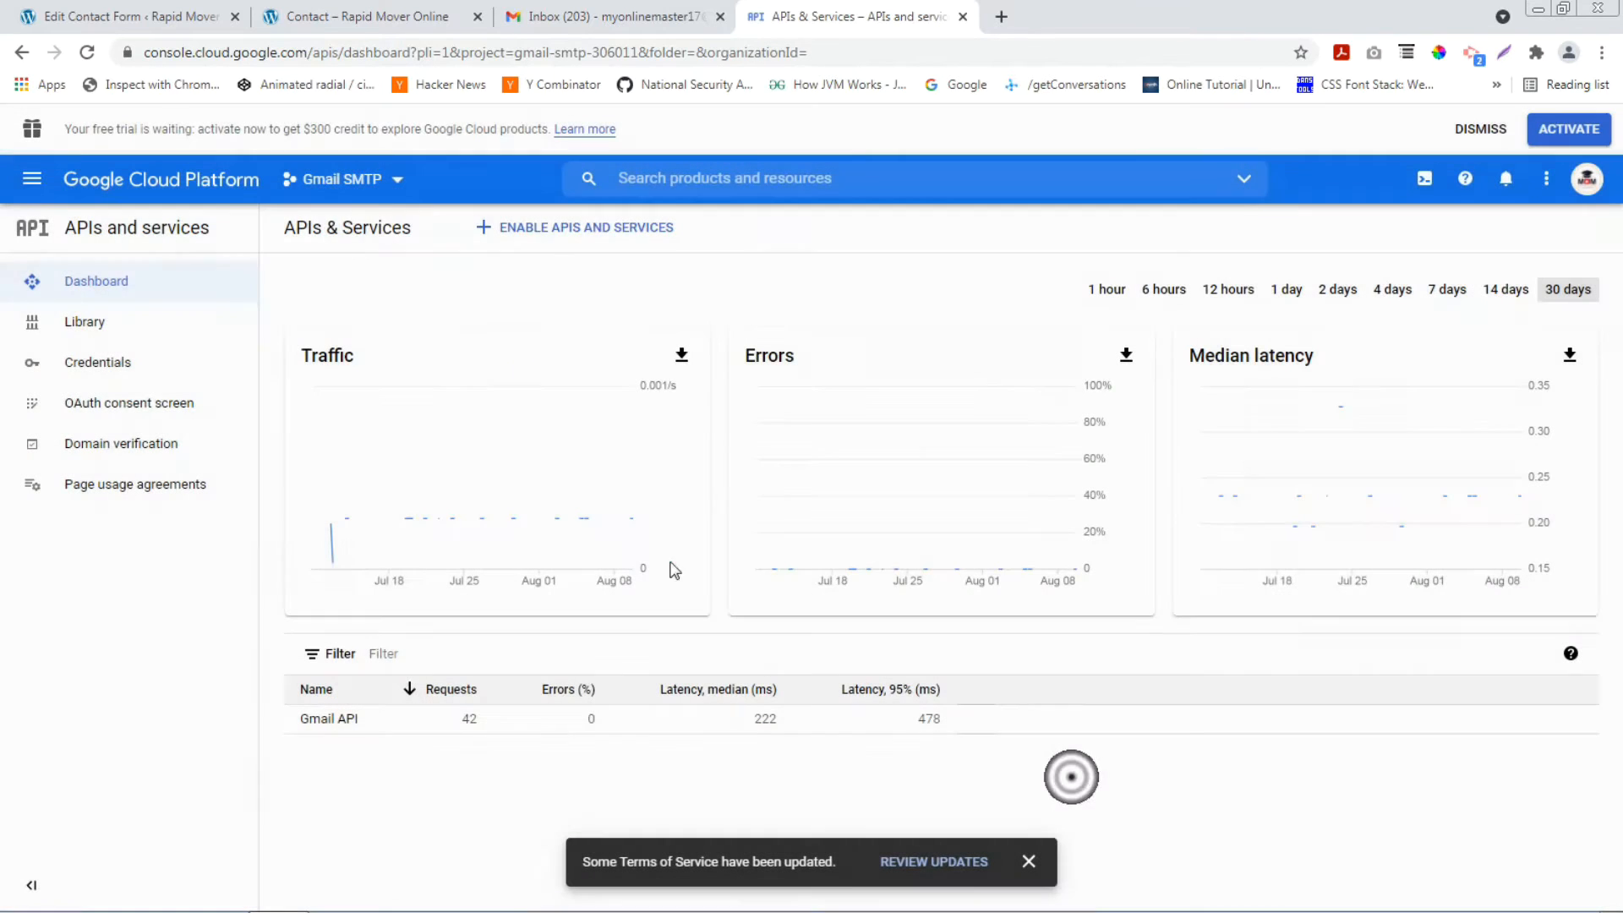
{"action": "left_click", "coordinate": [355, 179]}
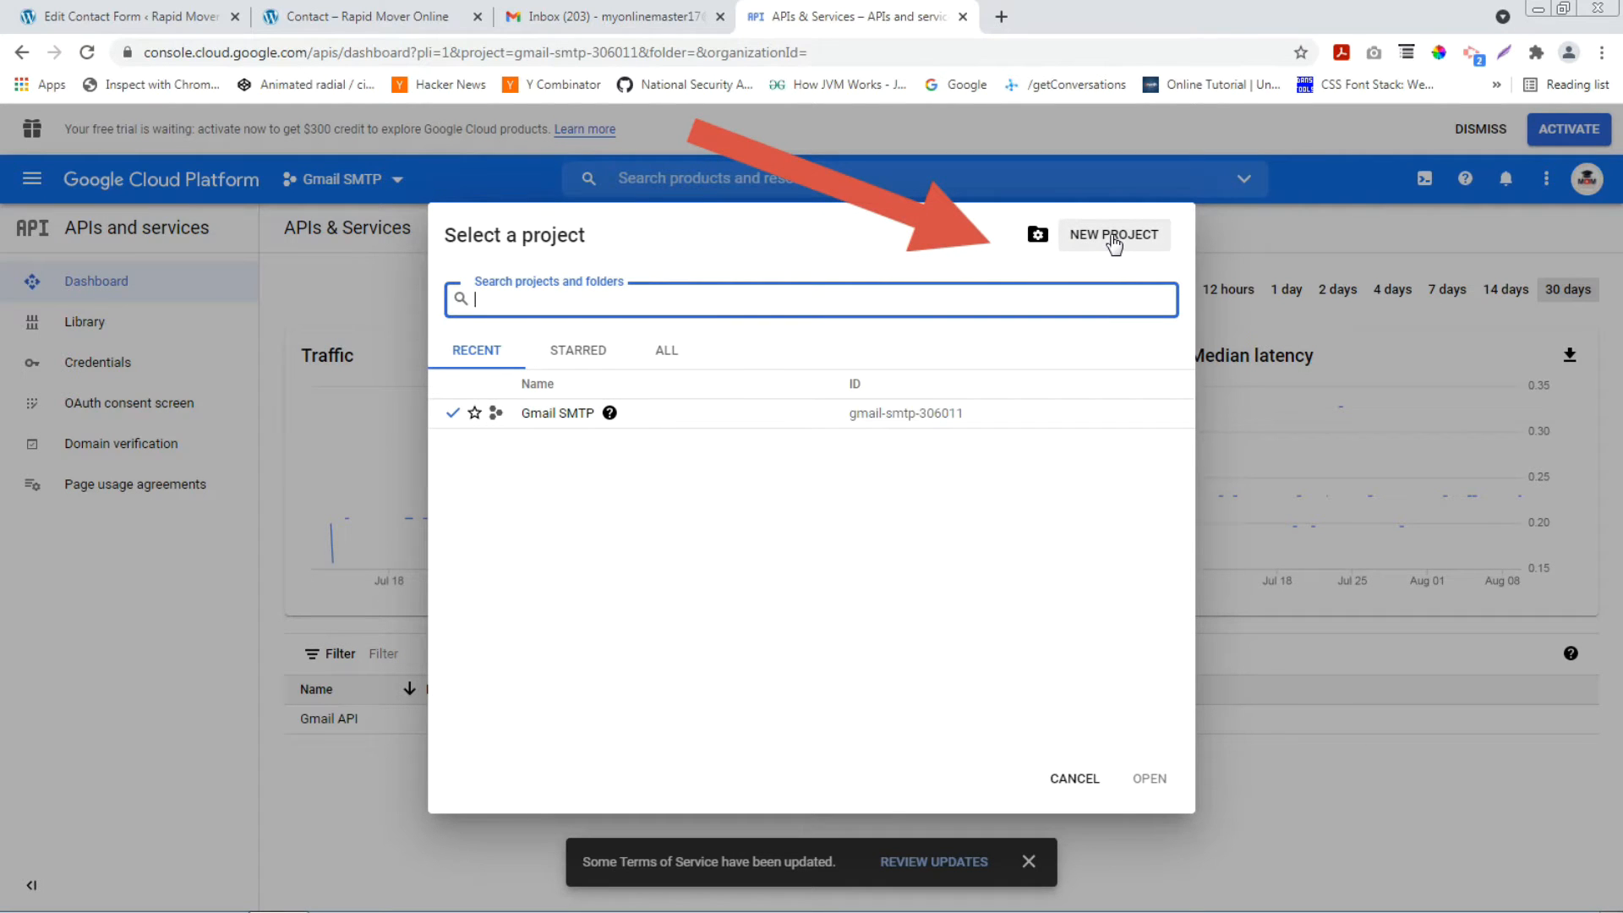
{"action": "left_click", "coordinate": [1113, 237]}
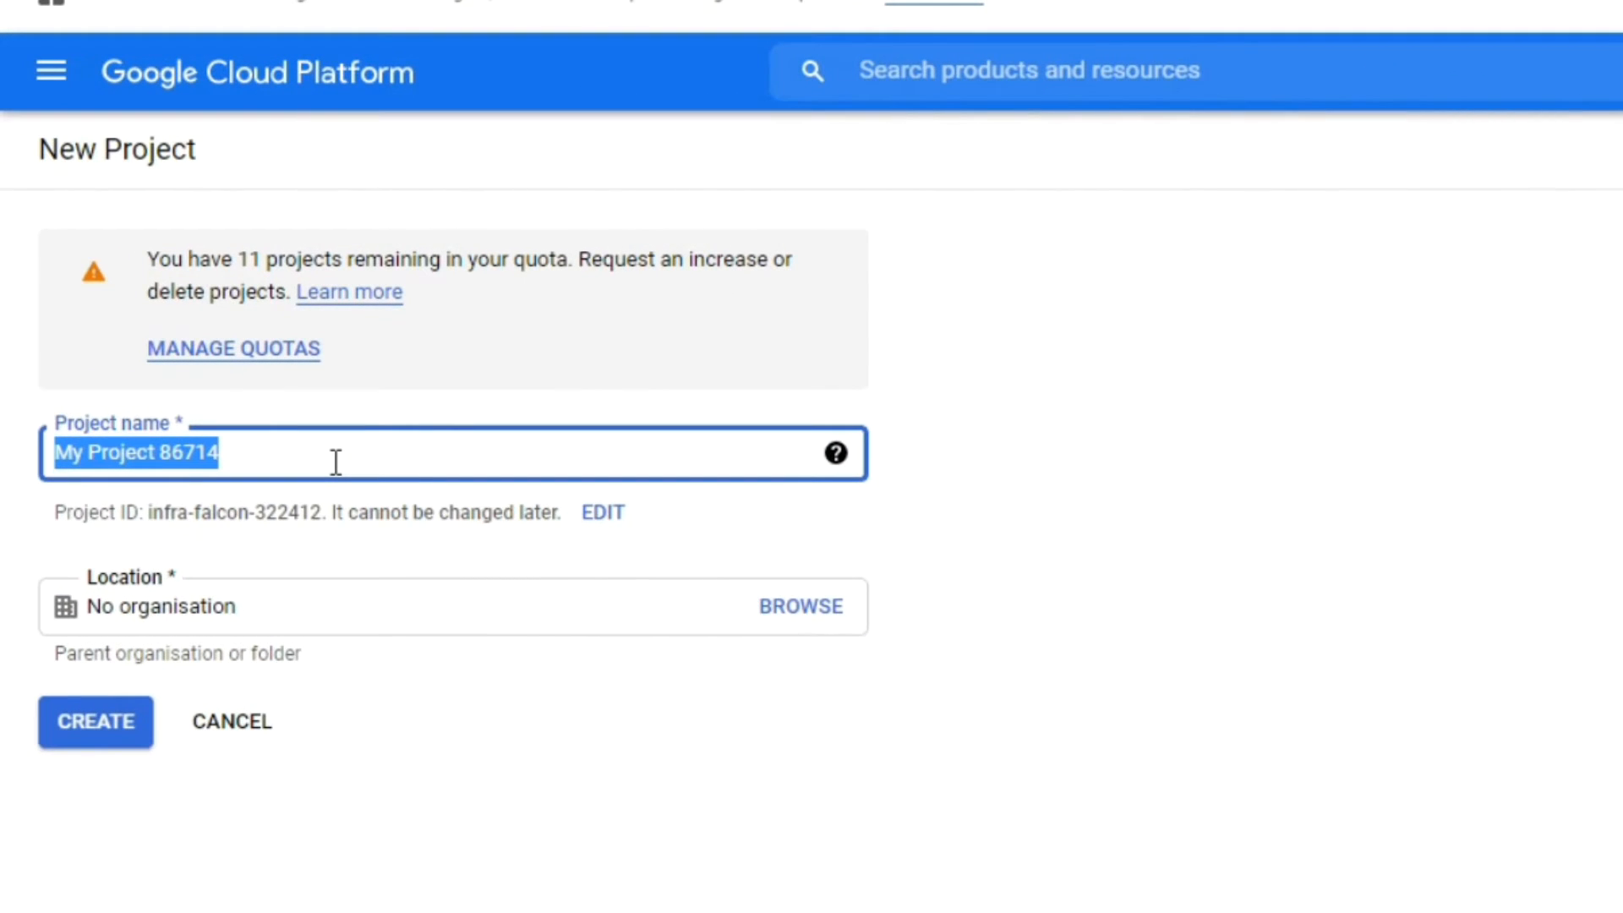
{"action": "type", "text": "Rapid SM"}
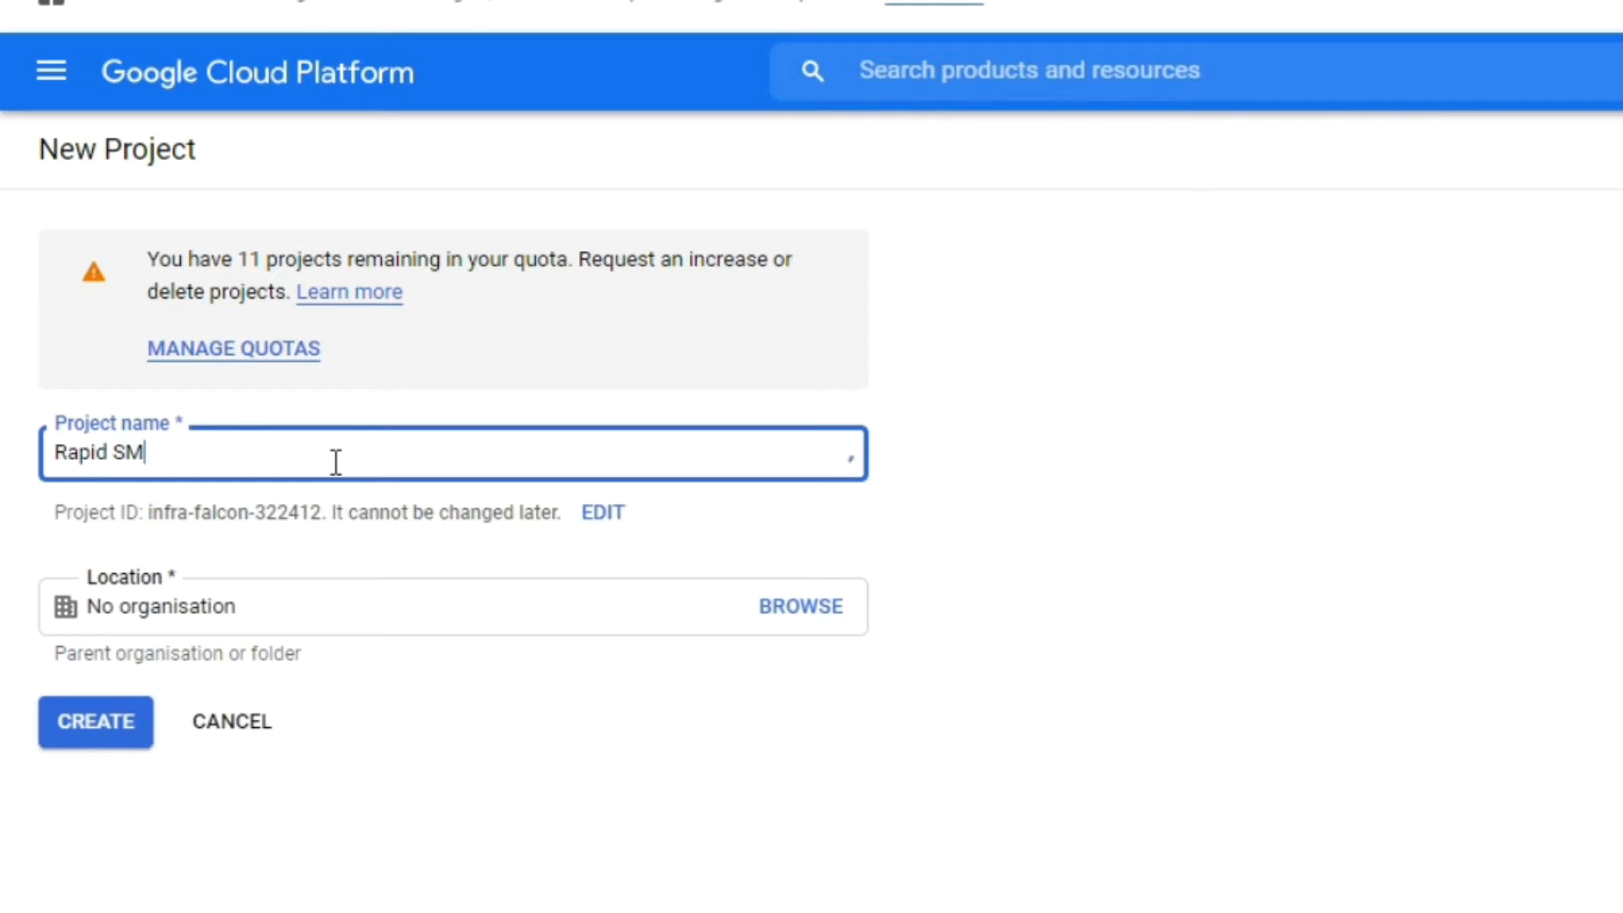
{"action": "type", "text": "TP"}
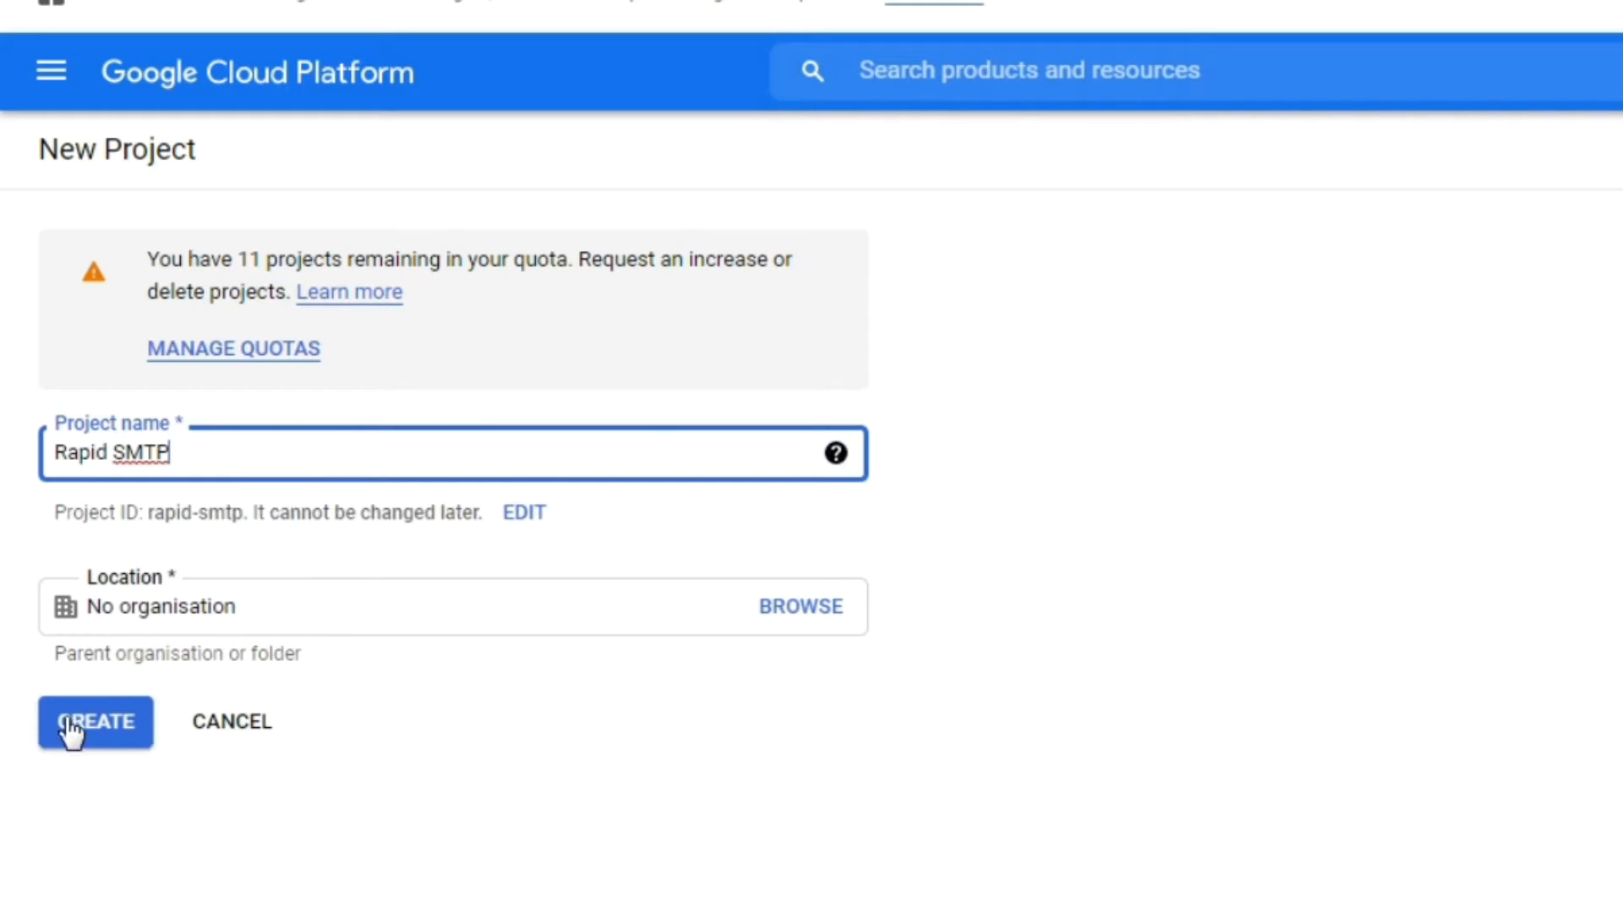
{"action": "left_click", "coordinate": [85, 730]}
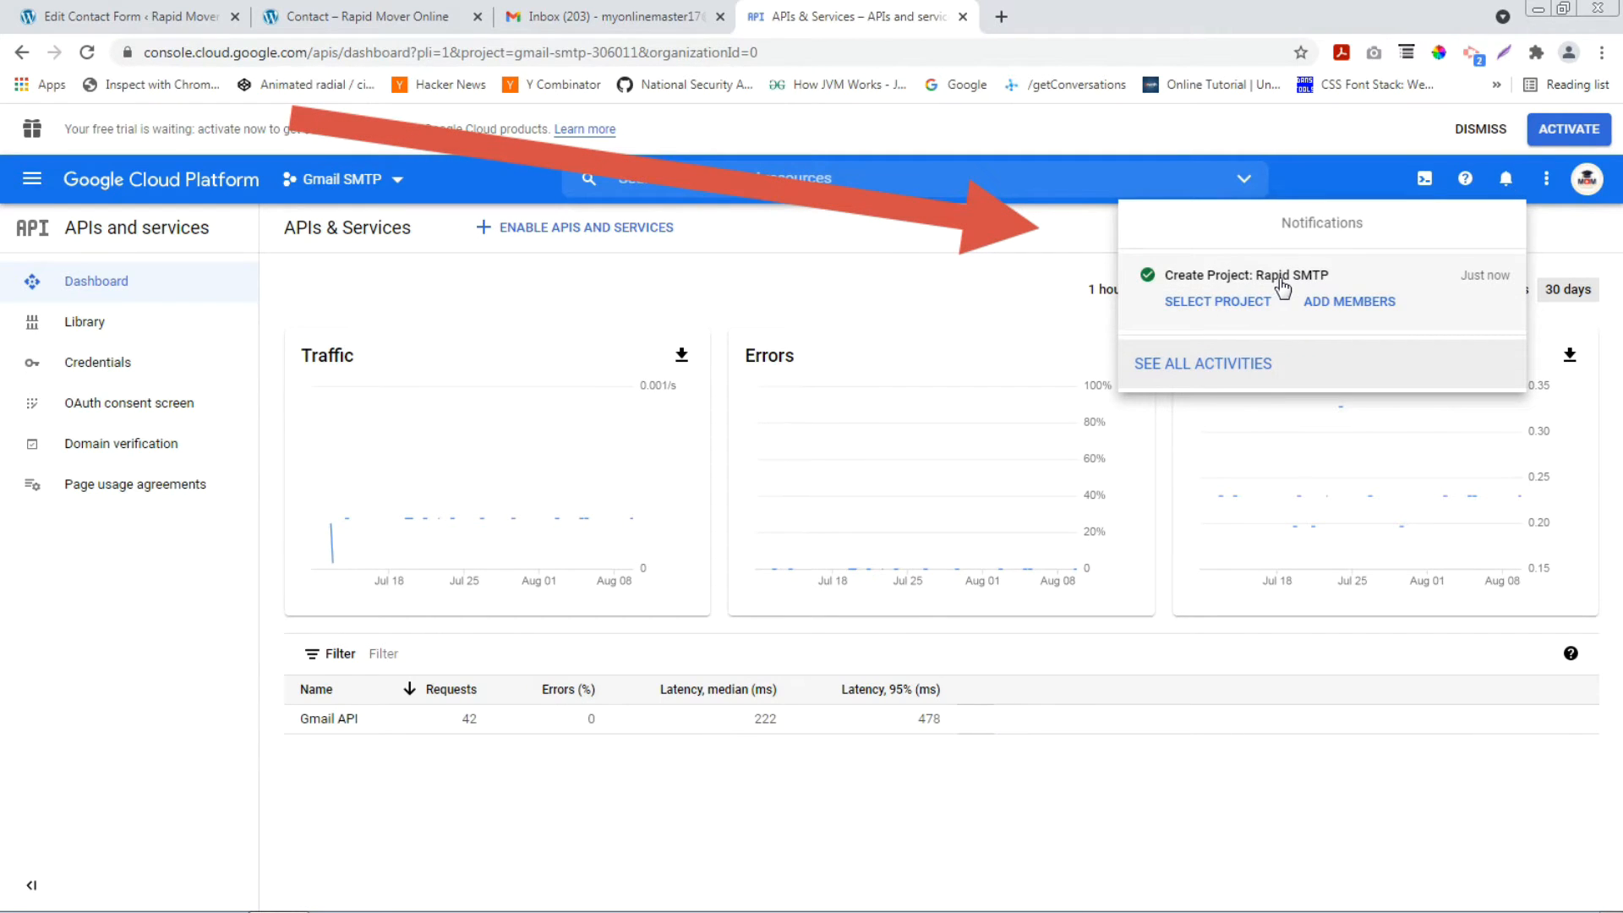
Switch to the Rapid SMTP project and go to the API Library.
{"action": "left_click", "coordinate": [1198, 311]}
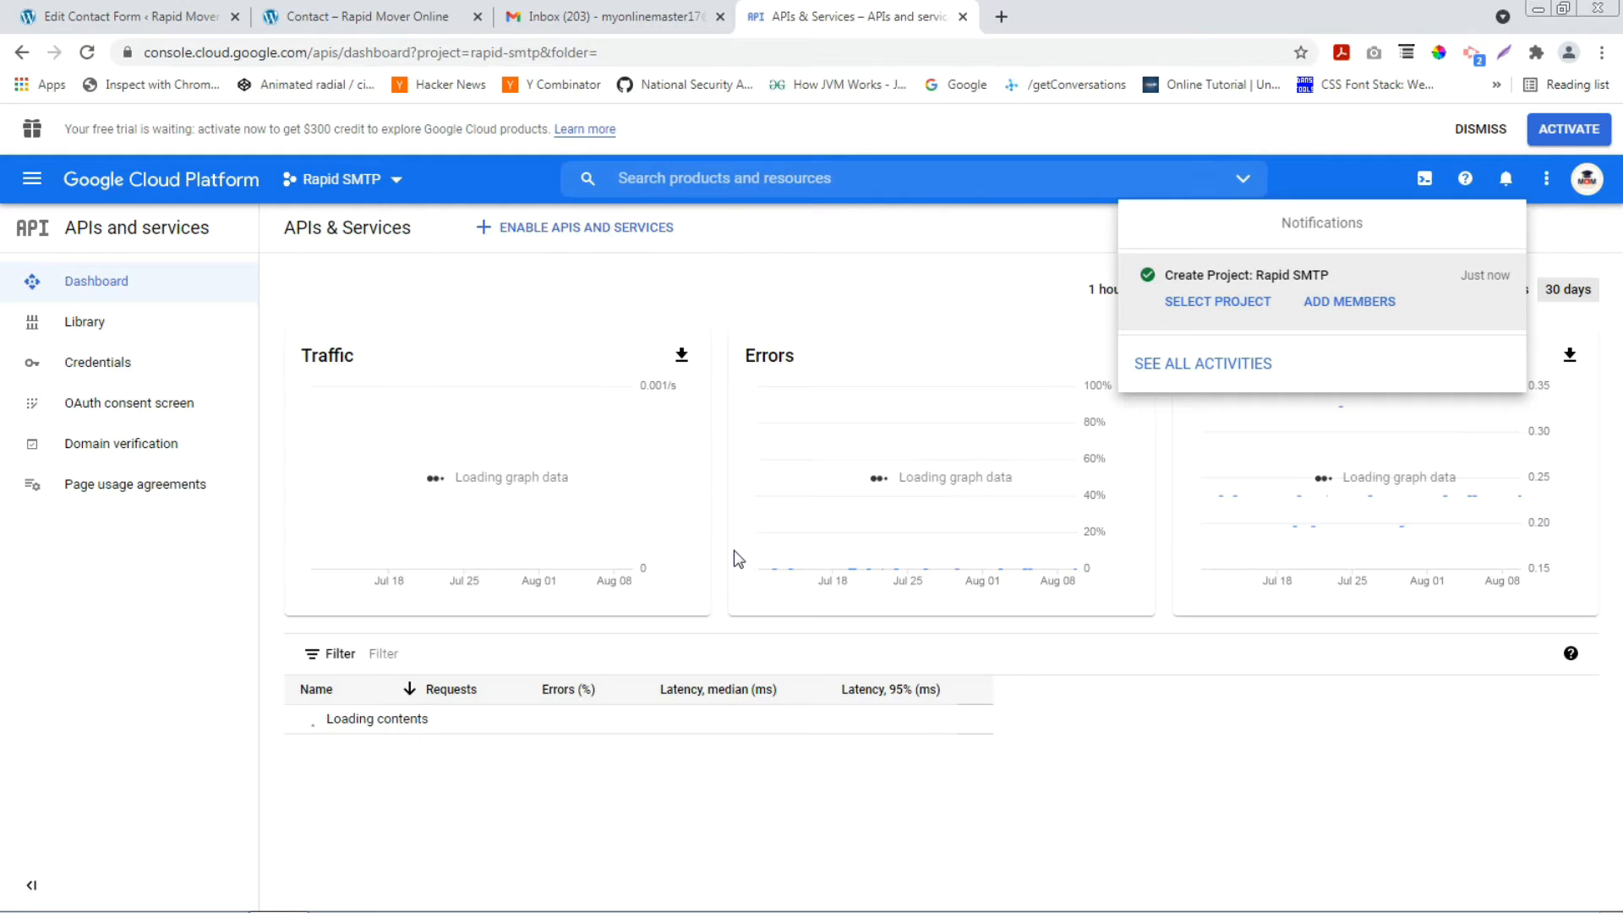
{"action": "left_click", "coordinate": [1015, 278]}
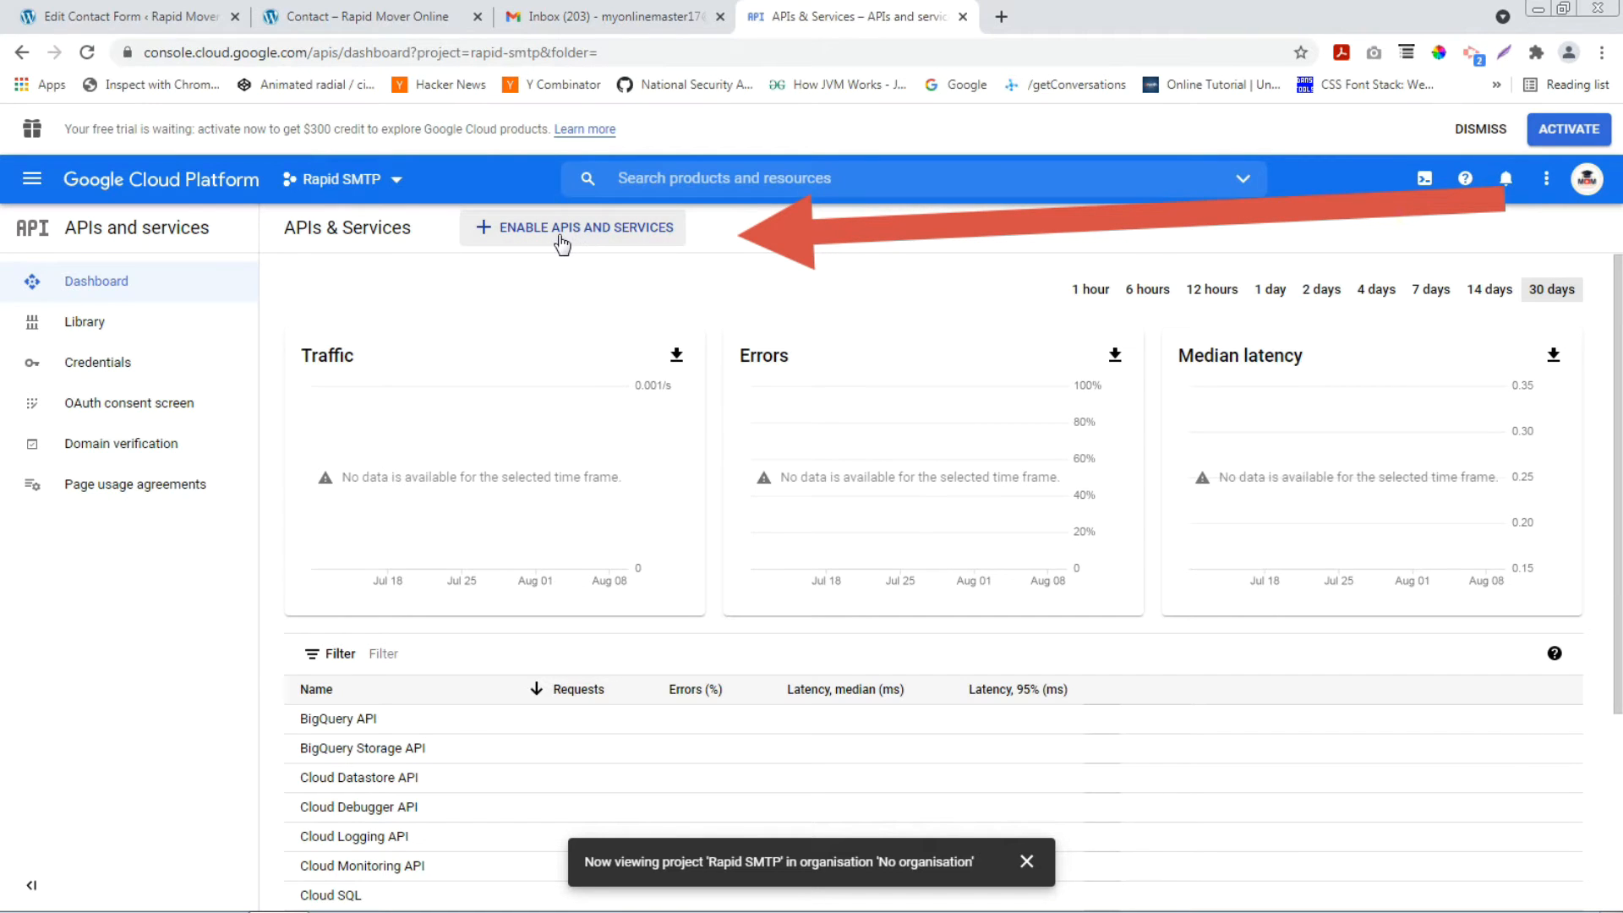
{"action": "left_click", "coordinate": [557, 234]}
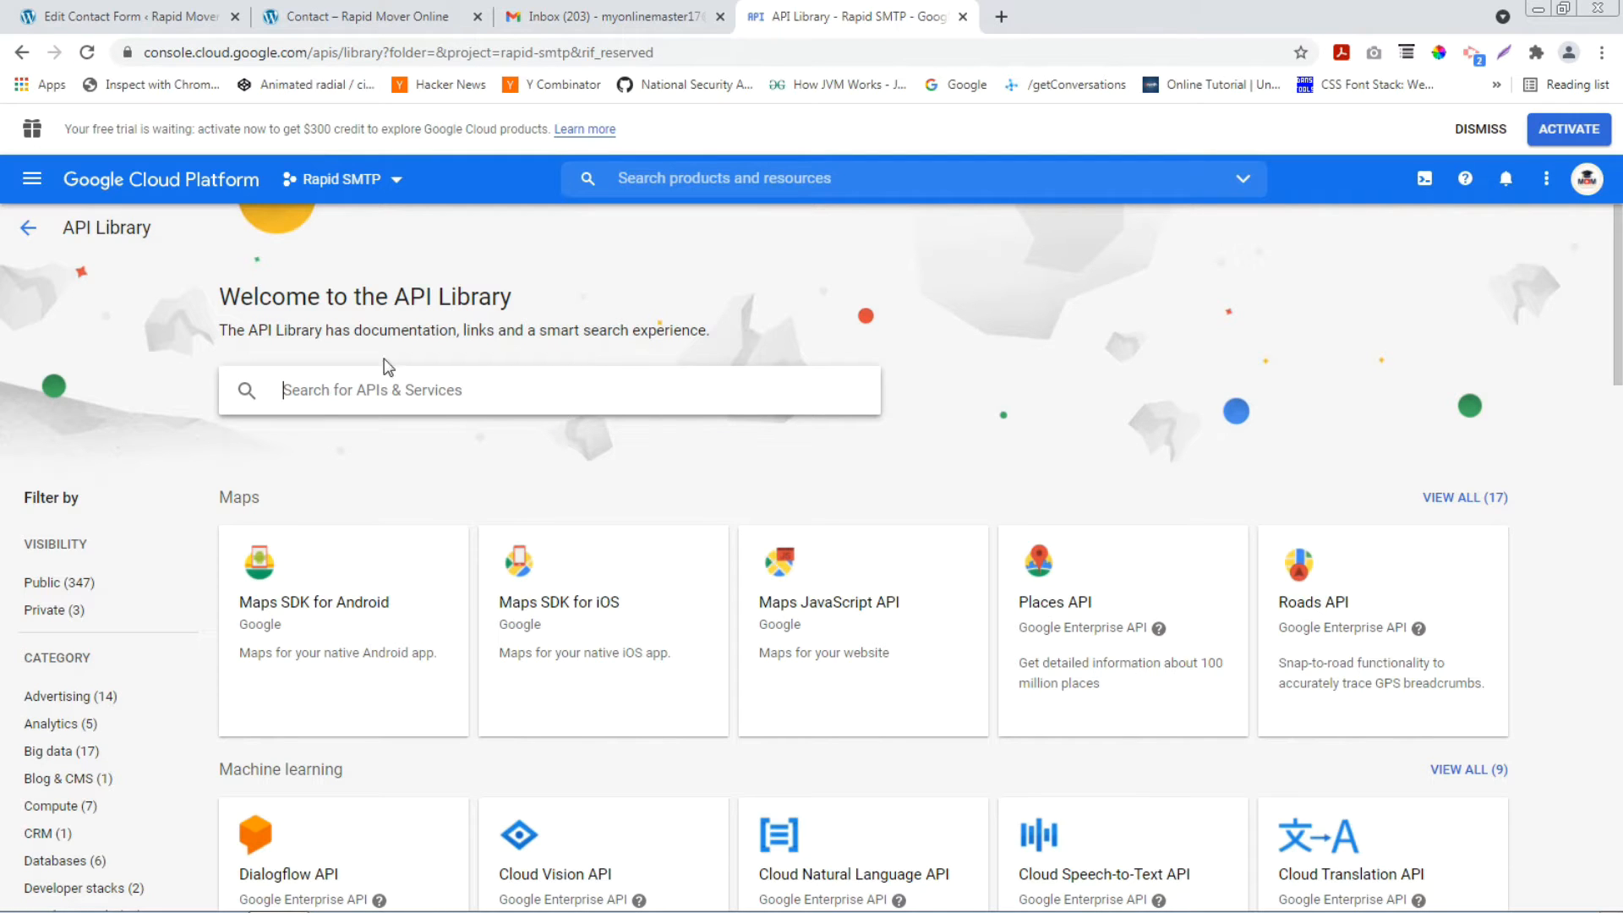
Enable the Gmail API for Rapid SMTP and start the Create credentials wizard.
{"action": "left_click_drag", "start_coordinate": [222, 303], "coordinate": [515, 314]}
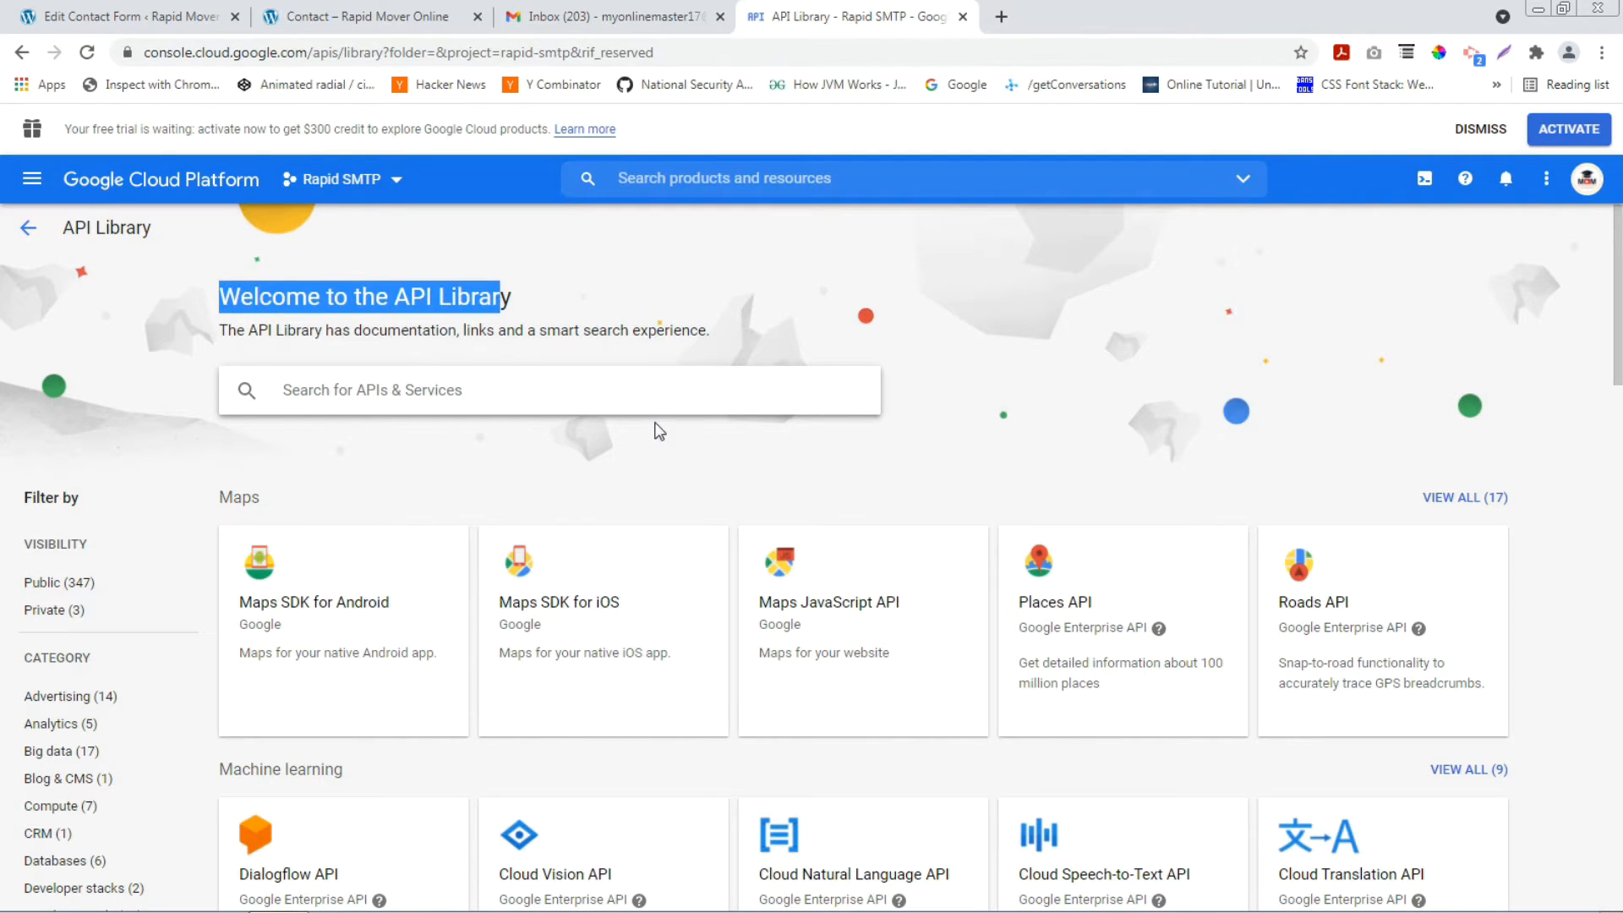
{"action": "scroll", "coordinate": [681, 445], "scroll_direction": "down", "scroll_amount": 4}
{"action": "scroll", "coordinate": [683, 450], "scroll_direction": "down", "scroll_amount": 3}
{"action": "scroll", "coordinate": [702, 453], "scroll_direction": "up", "scroll_amount": 4}
{"action": "scroll", "coordinate": [723, 453], "scroll_direction": "up", "scroll_amount": 3}
{"action": "scroll", "coordinate": [665, 474], "scroll_direction": "down", "scroll_amount": 7}
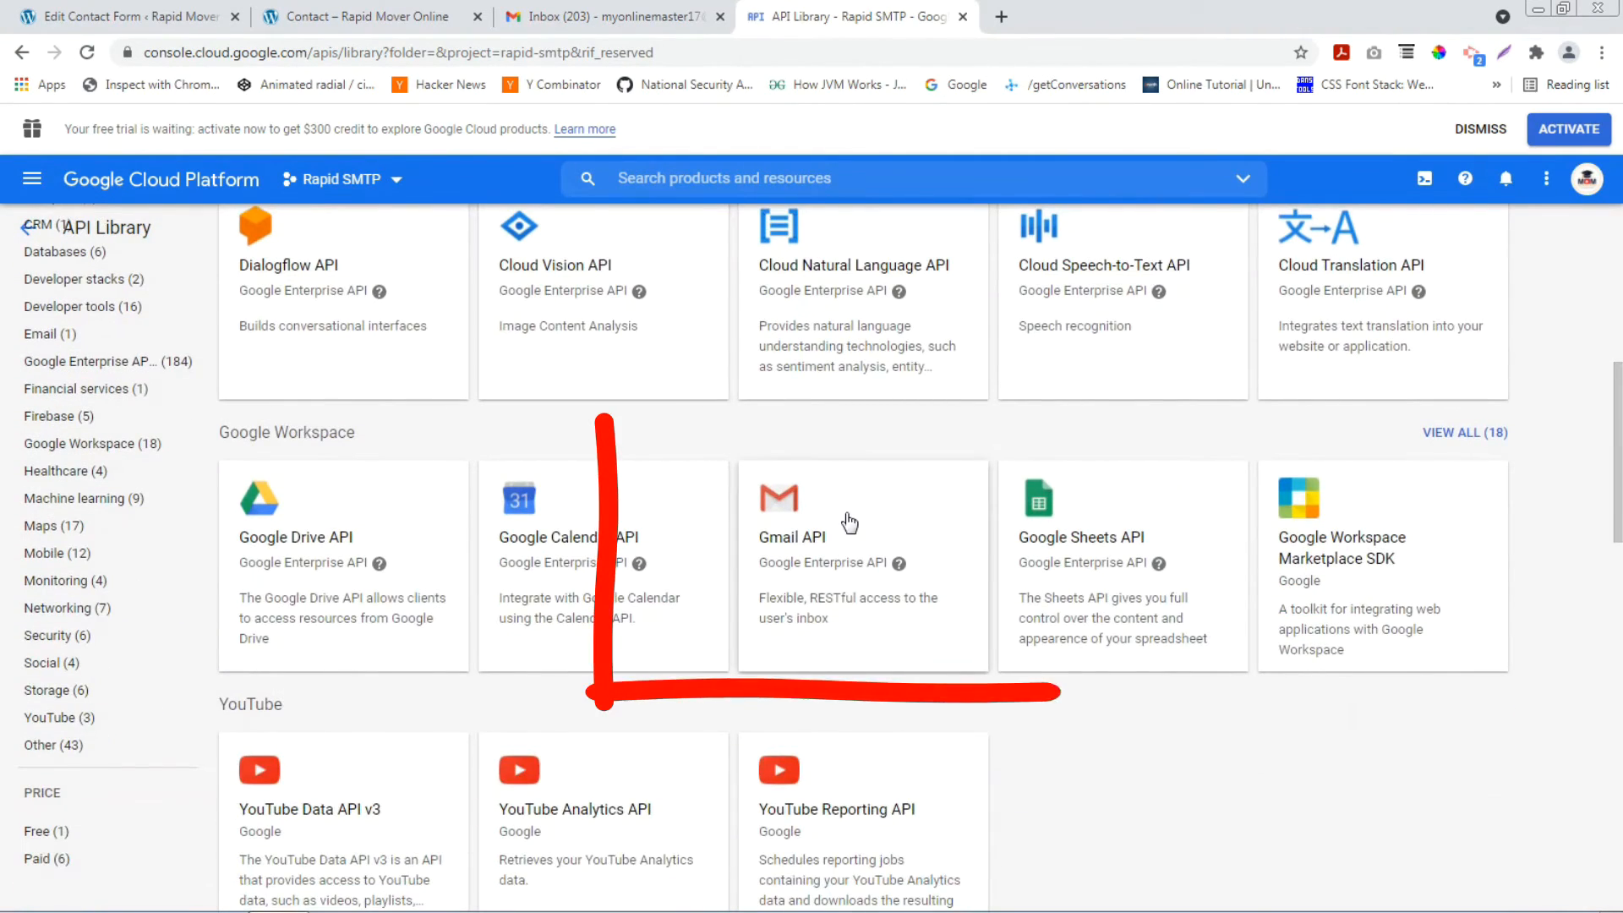
{"action": "left_click", "coordinate": [855, 534]}
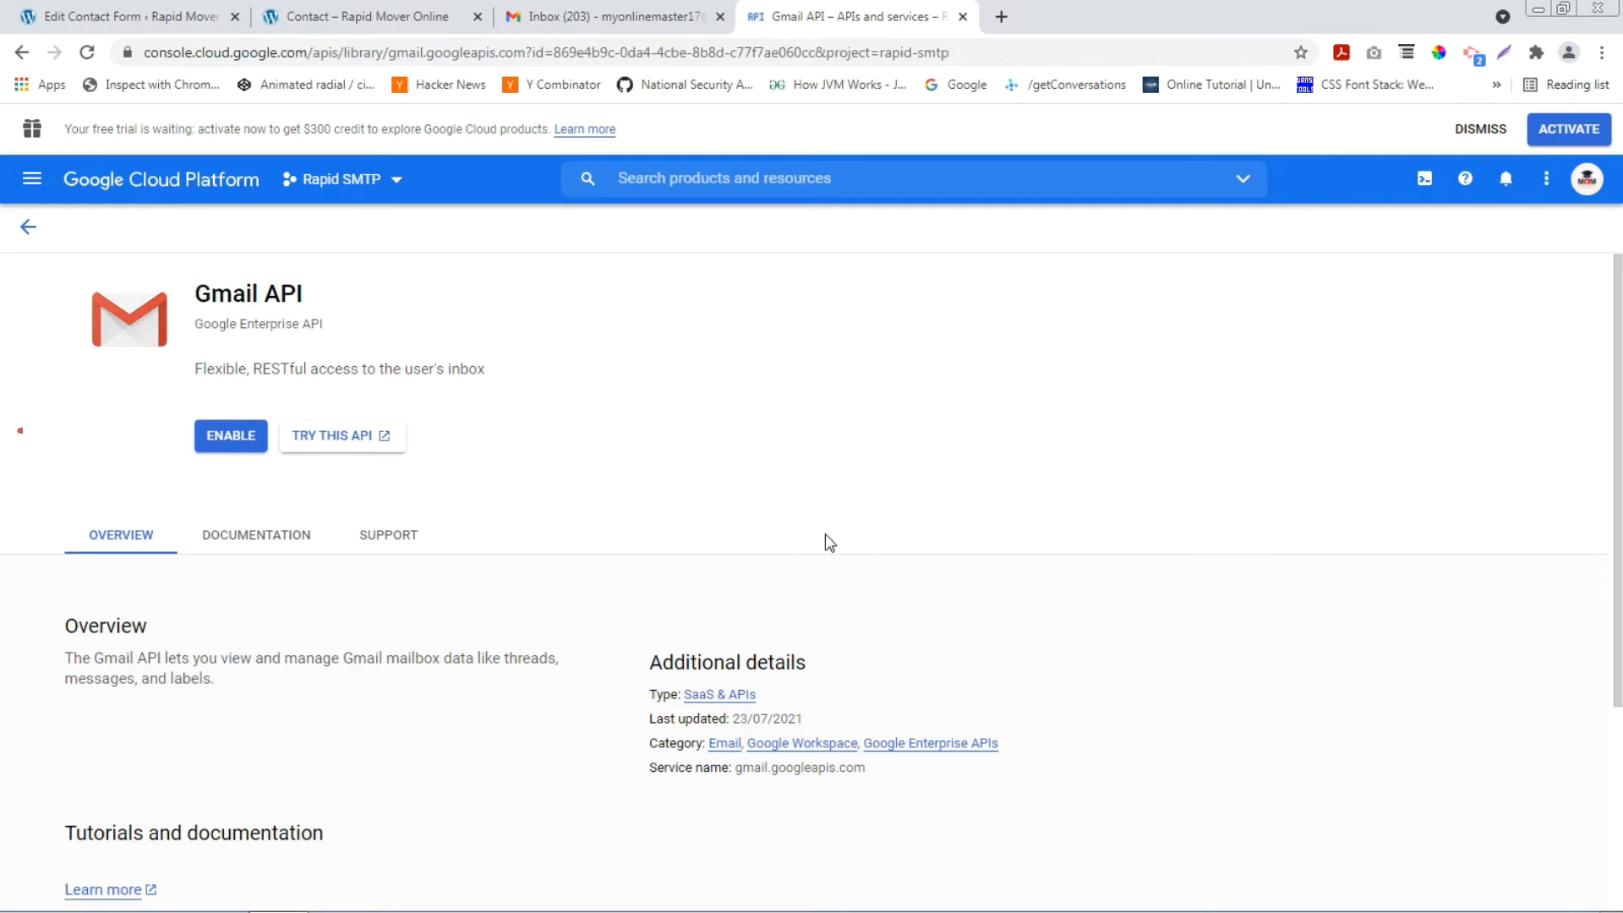
{"action": "left_click", "coordinate": [224, 440]}
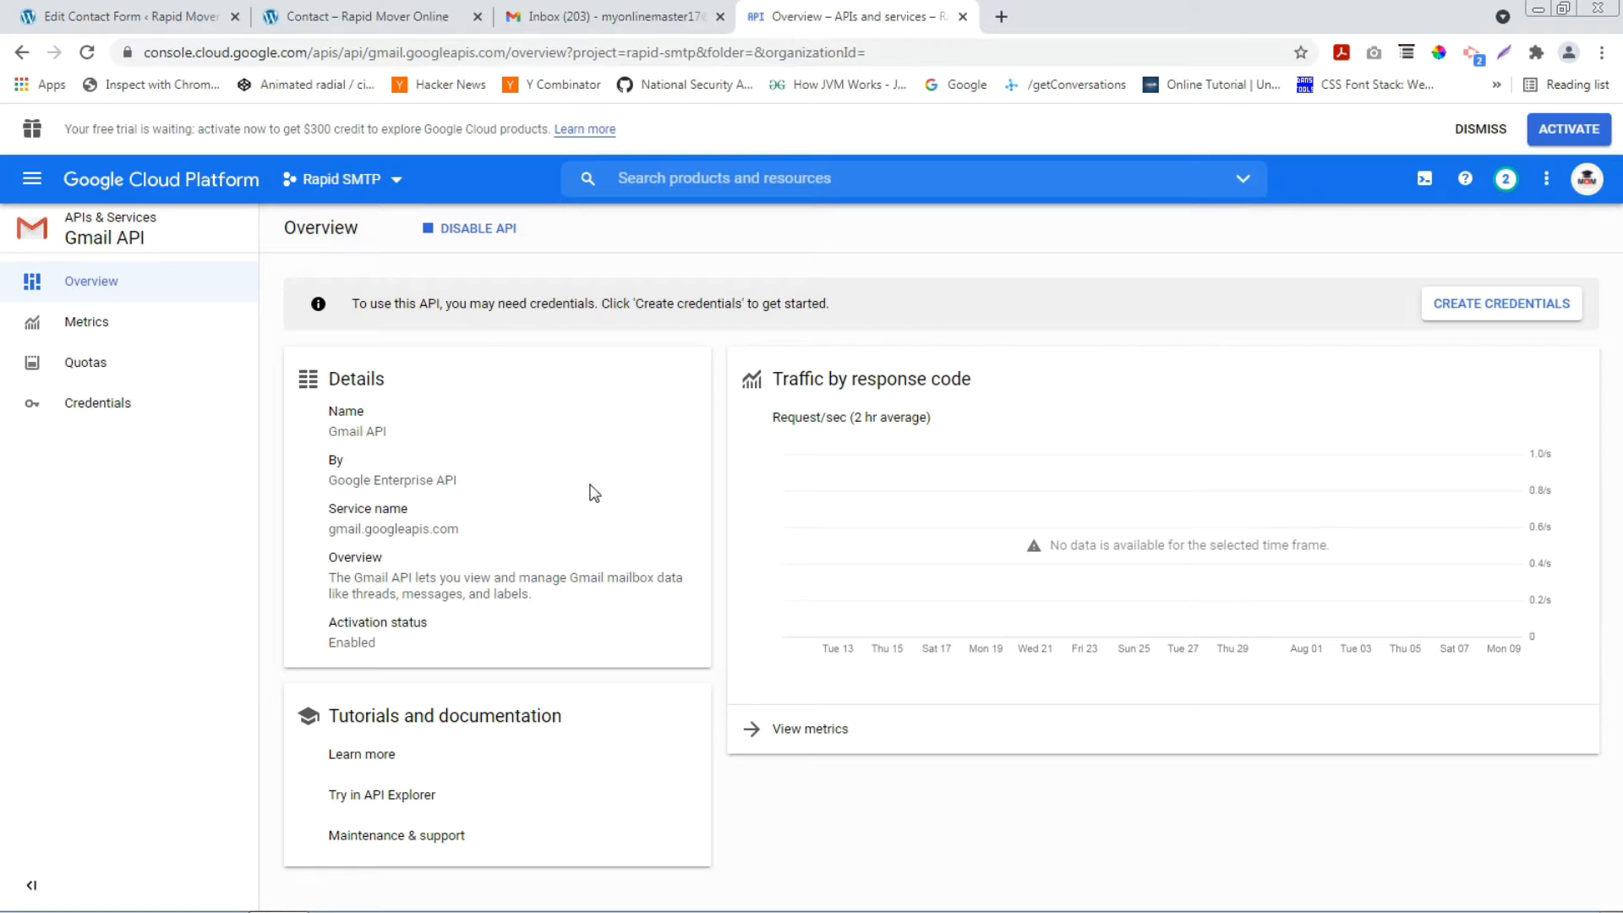
{"action": "left_click", "coordinate": [1509, 306]}
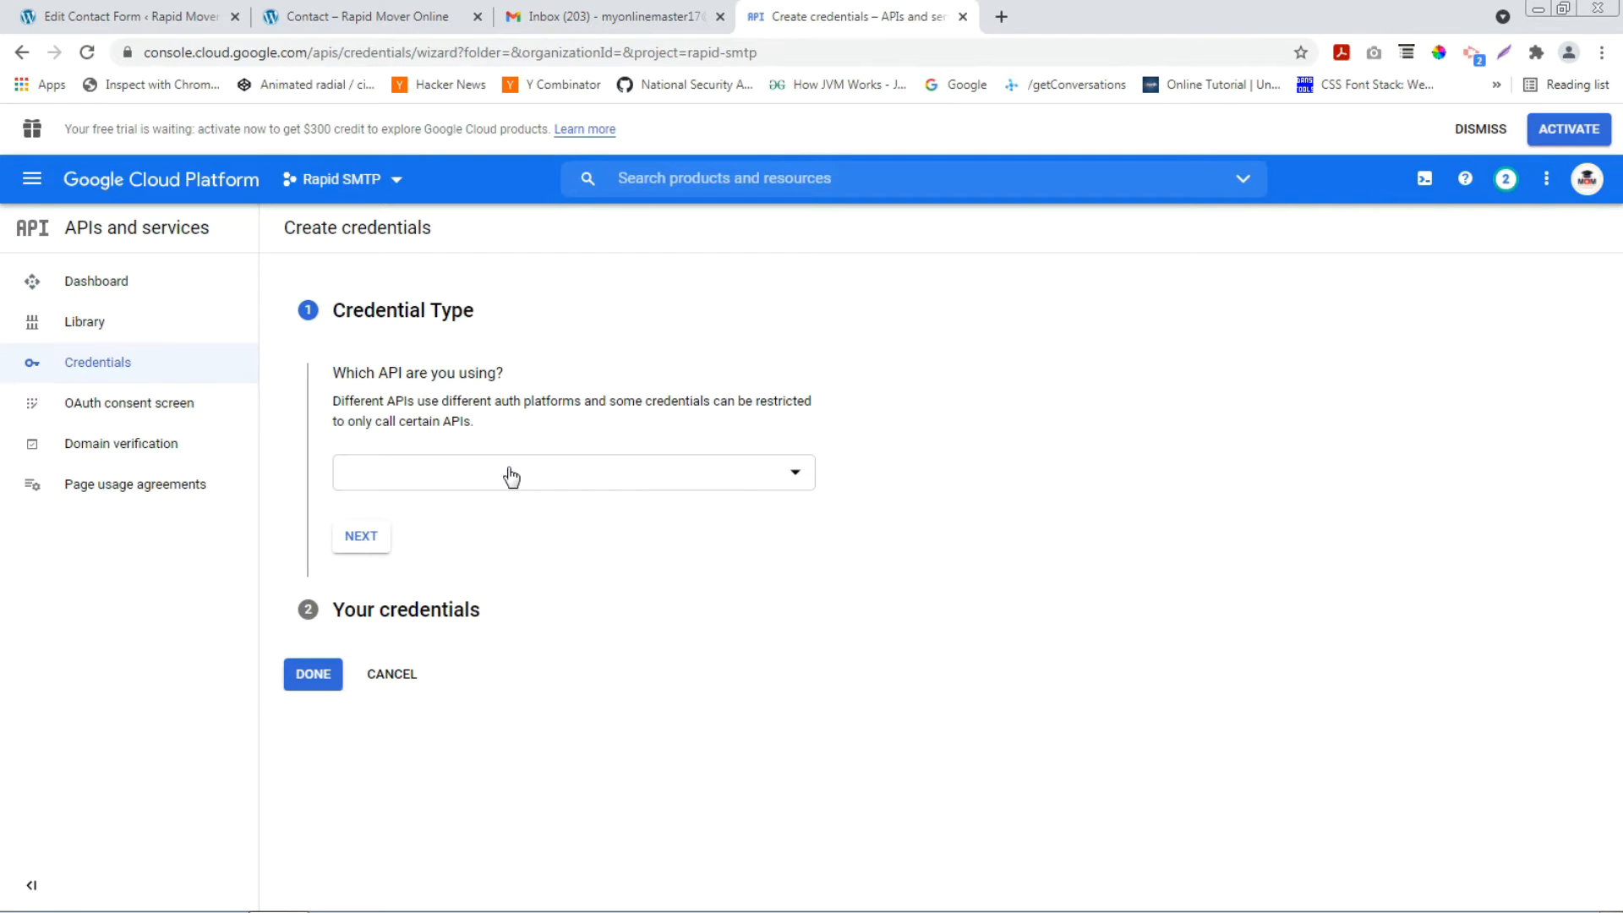
Choose Gmail API with User data as the credential type.
{"action": "left_click", "coordinate": [632, 470]}
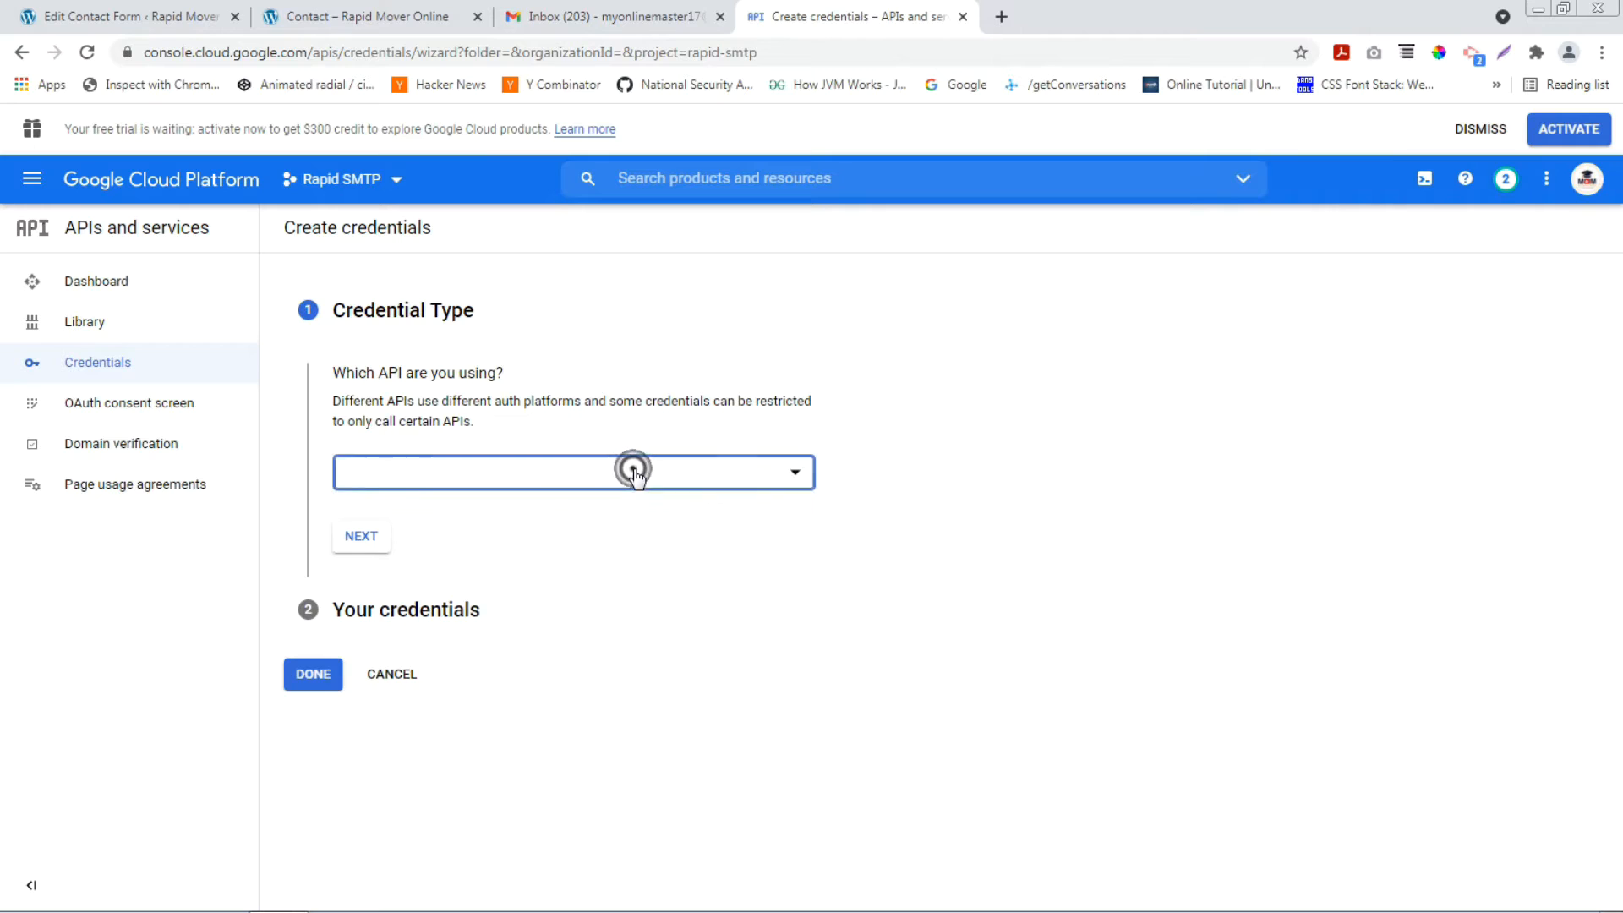
{"action": "scroll", "coordinate": [488, 580], "scroll_direction": "down", "scroll_amount": 3}
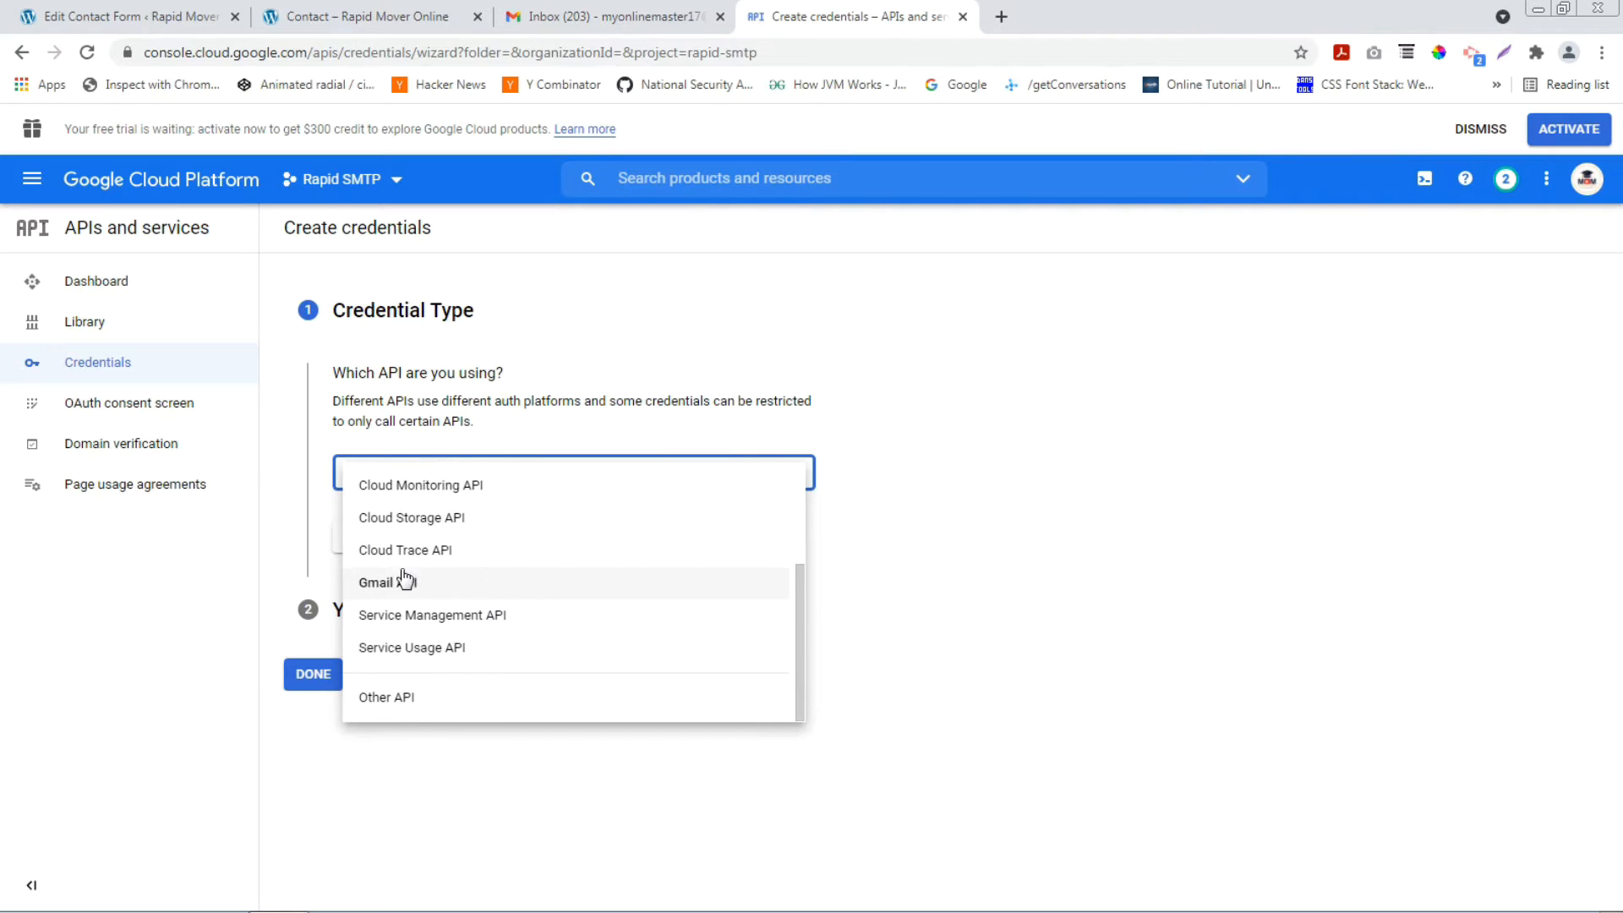
{"action": "left_click", "coordinate": [455, 587]}
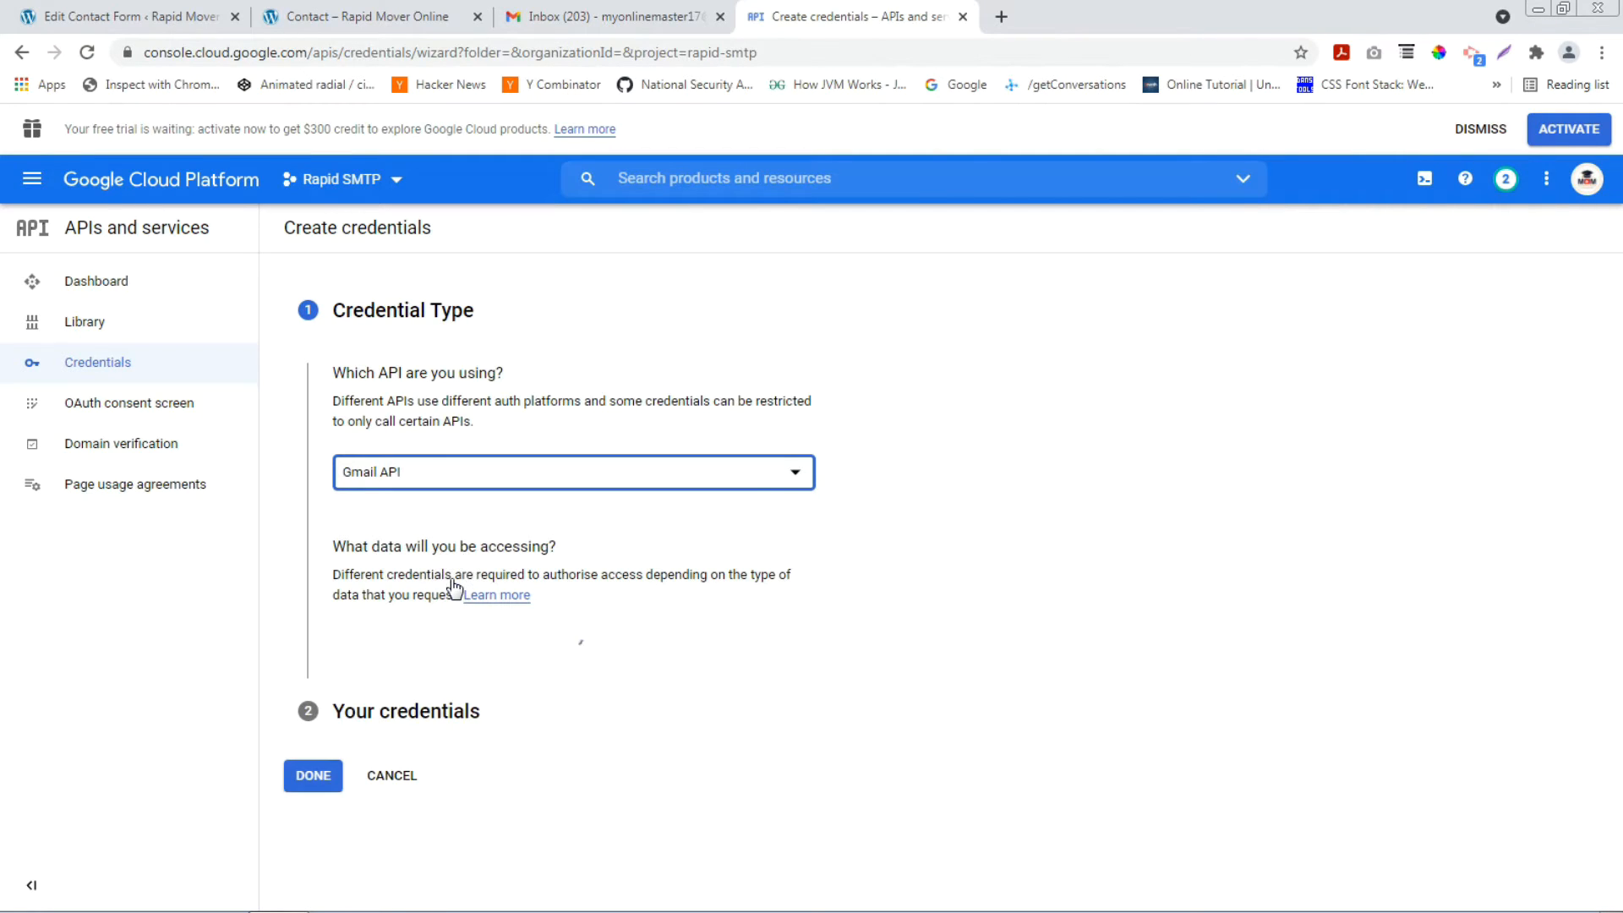
{"action": "left_click", "coordinate": [341, 615]}
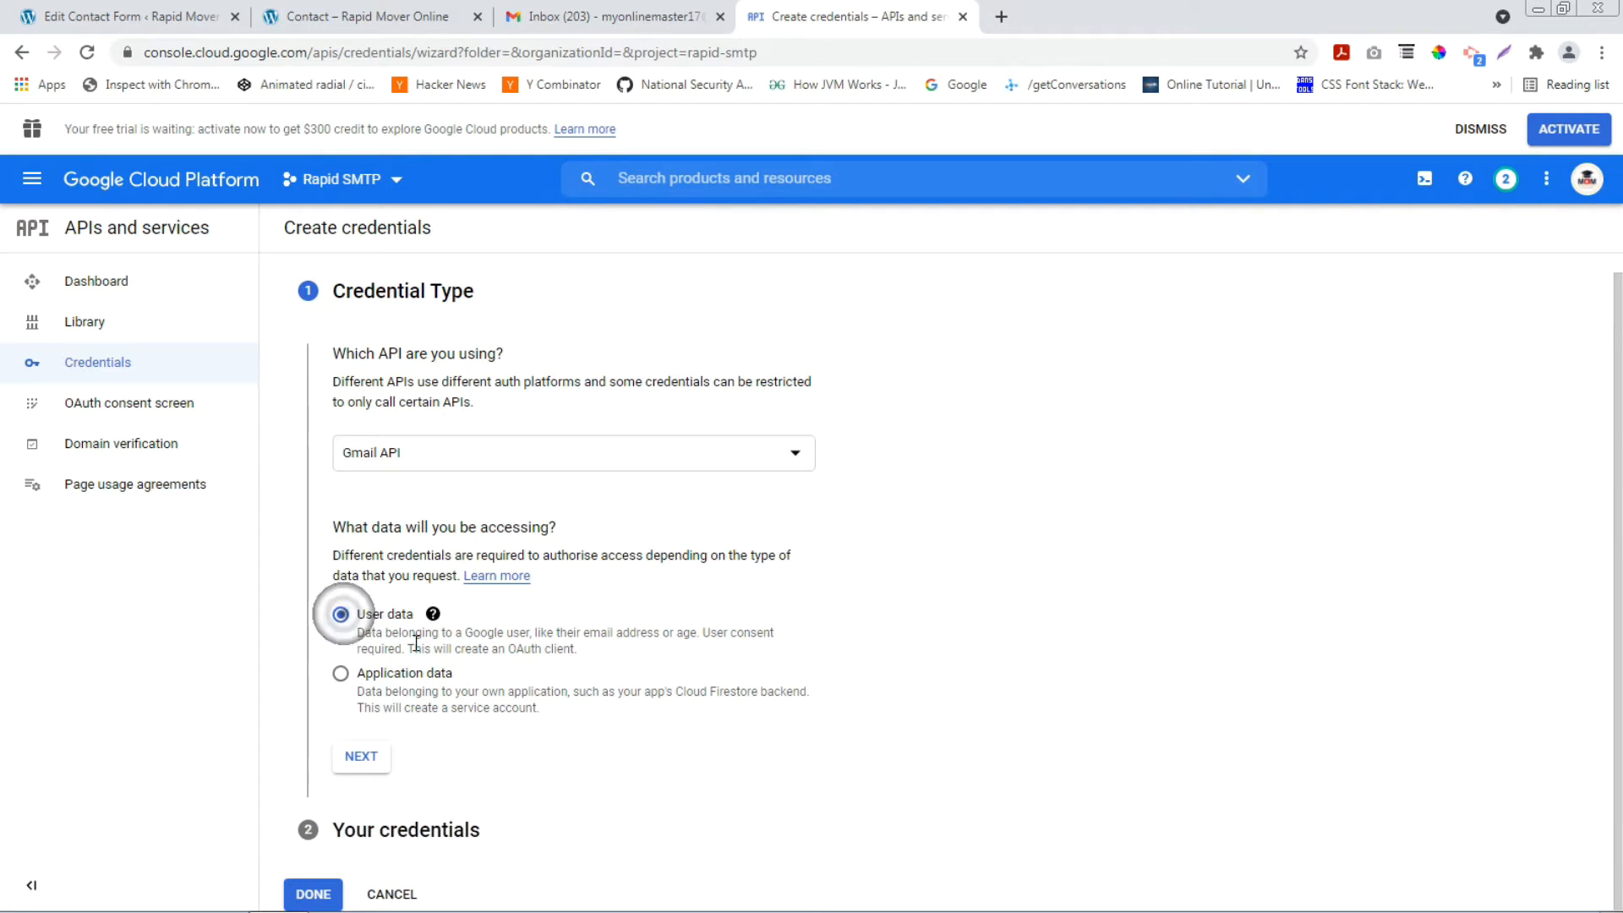
{"action": "left_click", "coordinate": [352, 765]}
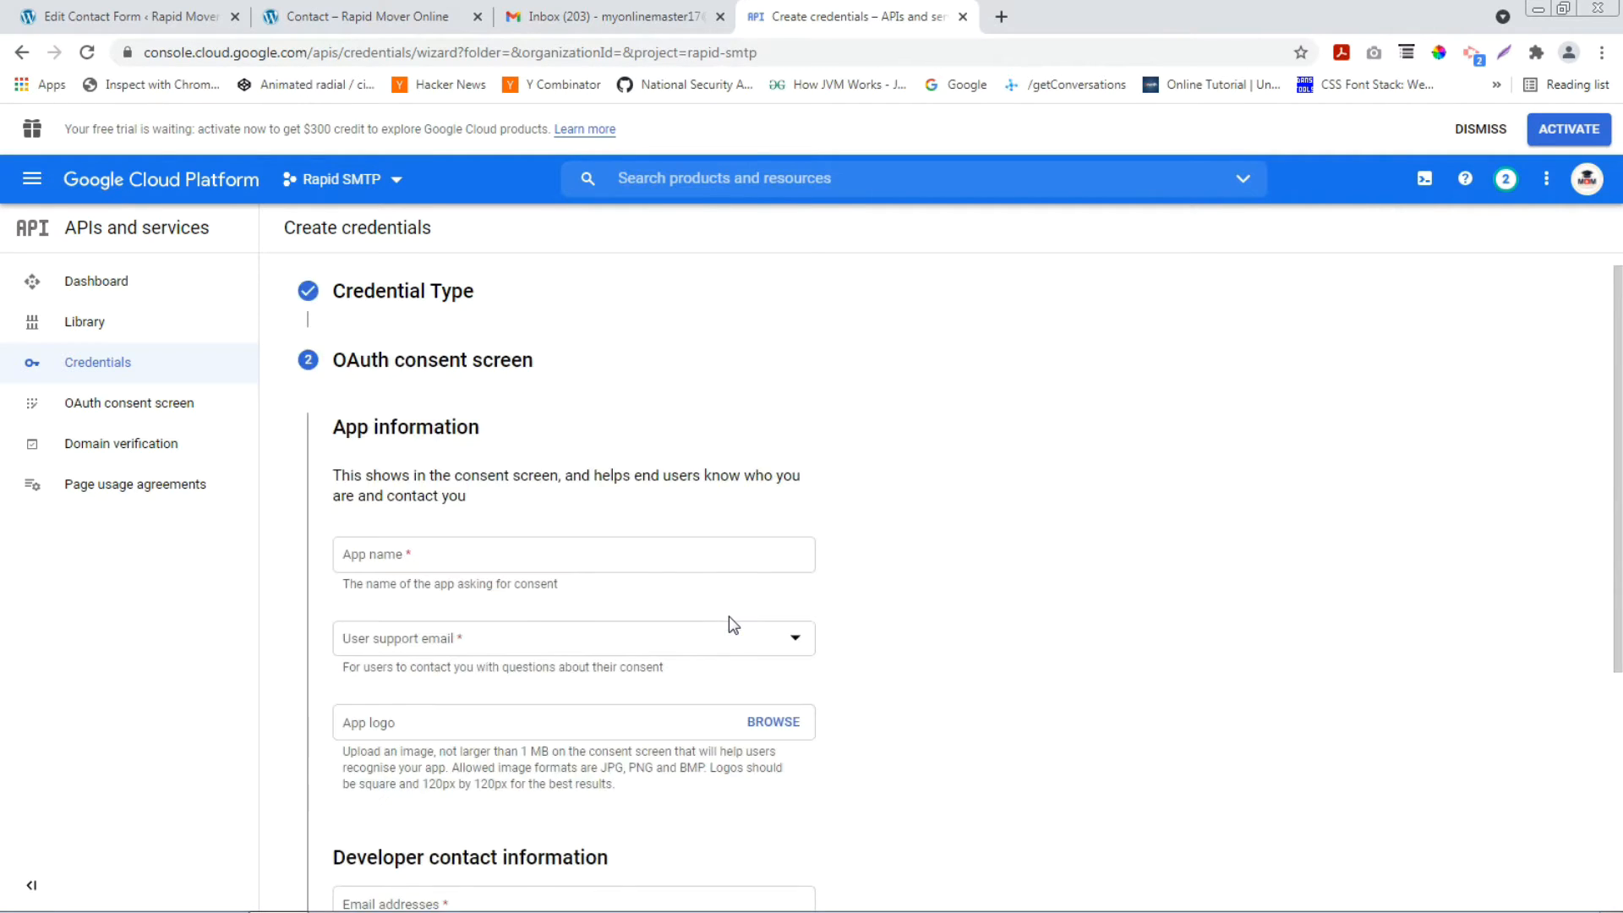
Fill the consent screen: app name RAPID SMTP, the account as support email, and the developer contact e-mail.
{"action": "scroll", "coordinate": [733, 625], "scroll_direction": "down", "scroll_amount": 1}
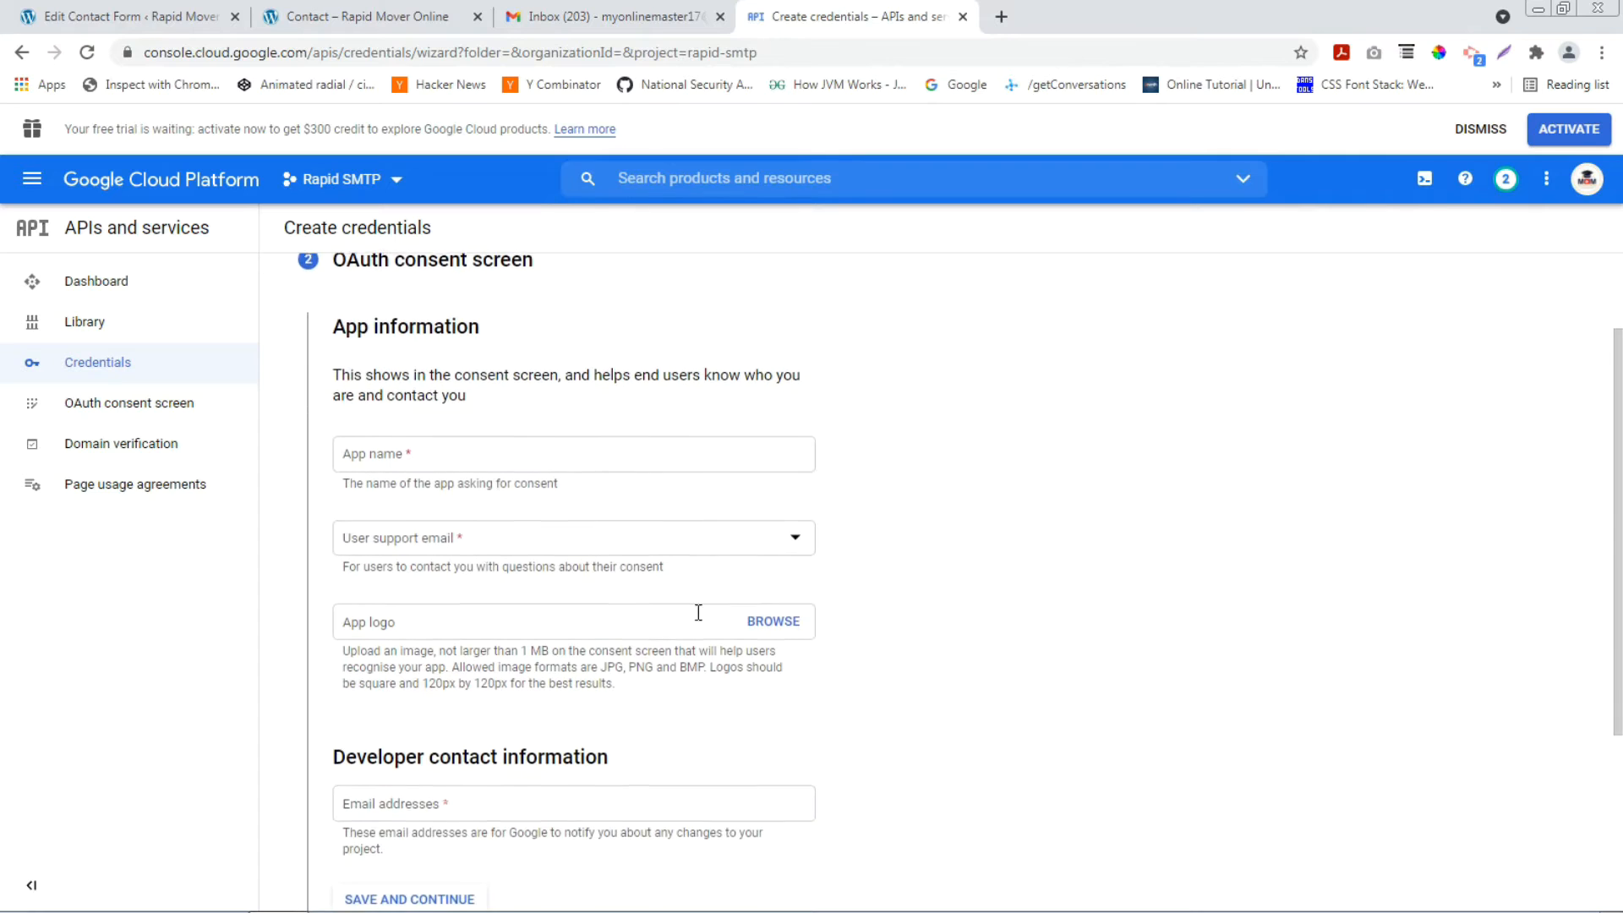
{"action": "left_click", "coordinate": [526, 455]}
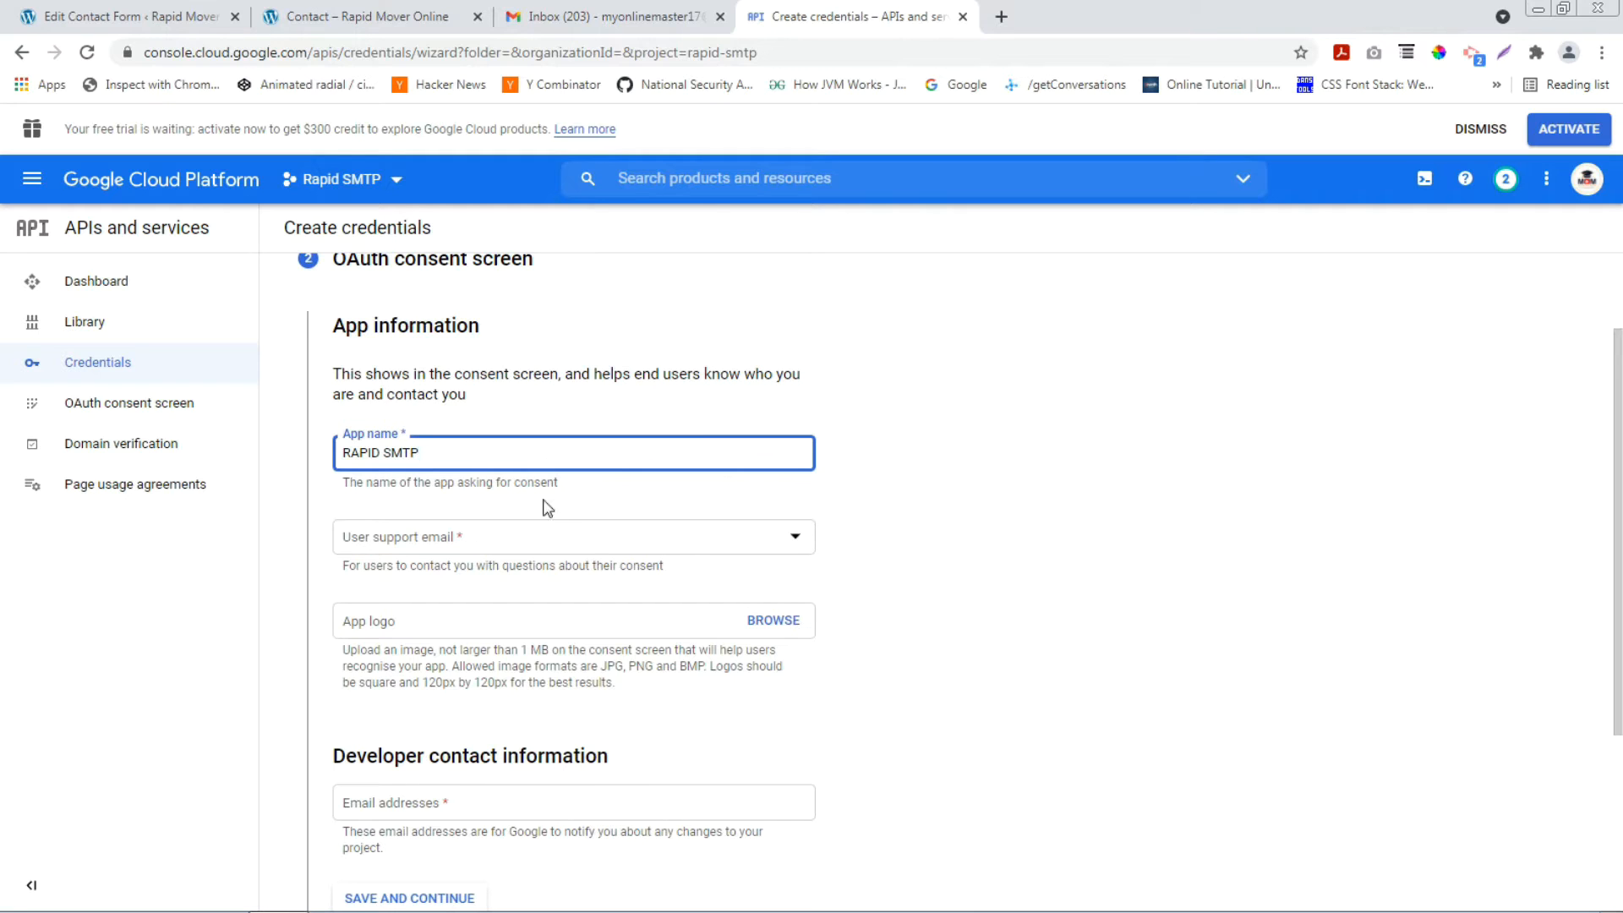
{"action": "left_click", "coordinate": [574, 538]}
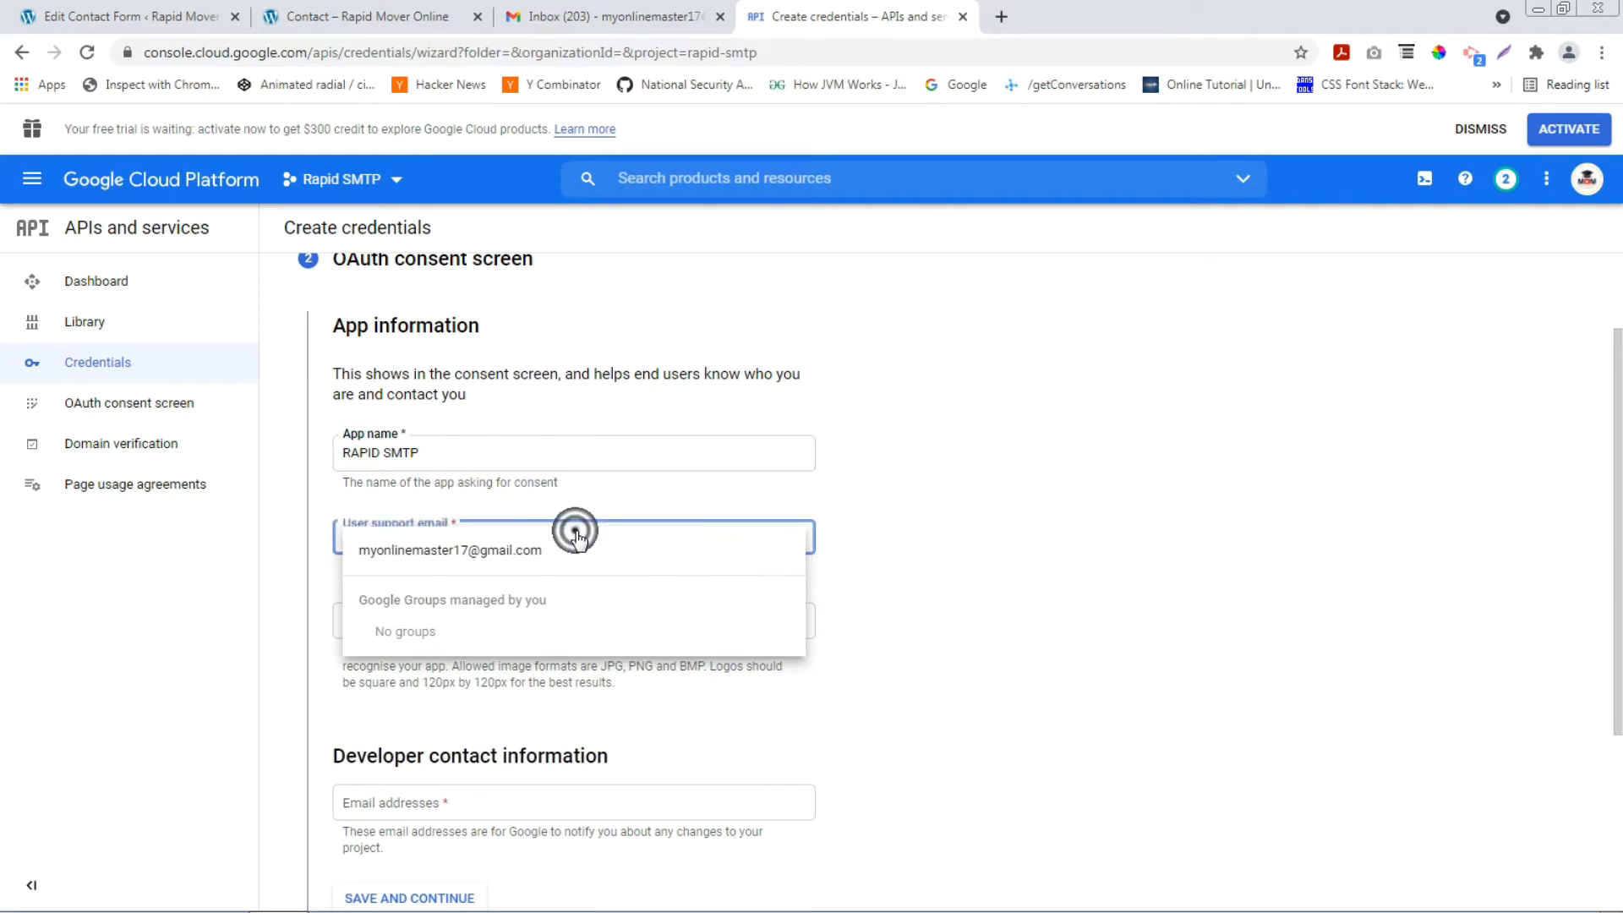
{"action": "left_click", "coordinate": [471, 551]}
{"action": "scroll", "coordinate": [911, 551], "scroll_direction": "down", "scroll_amount": 3}
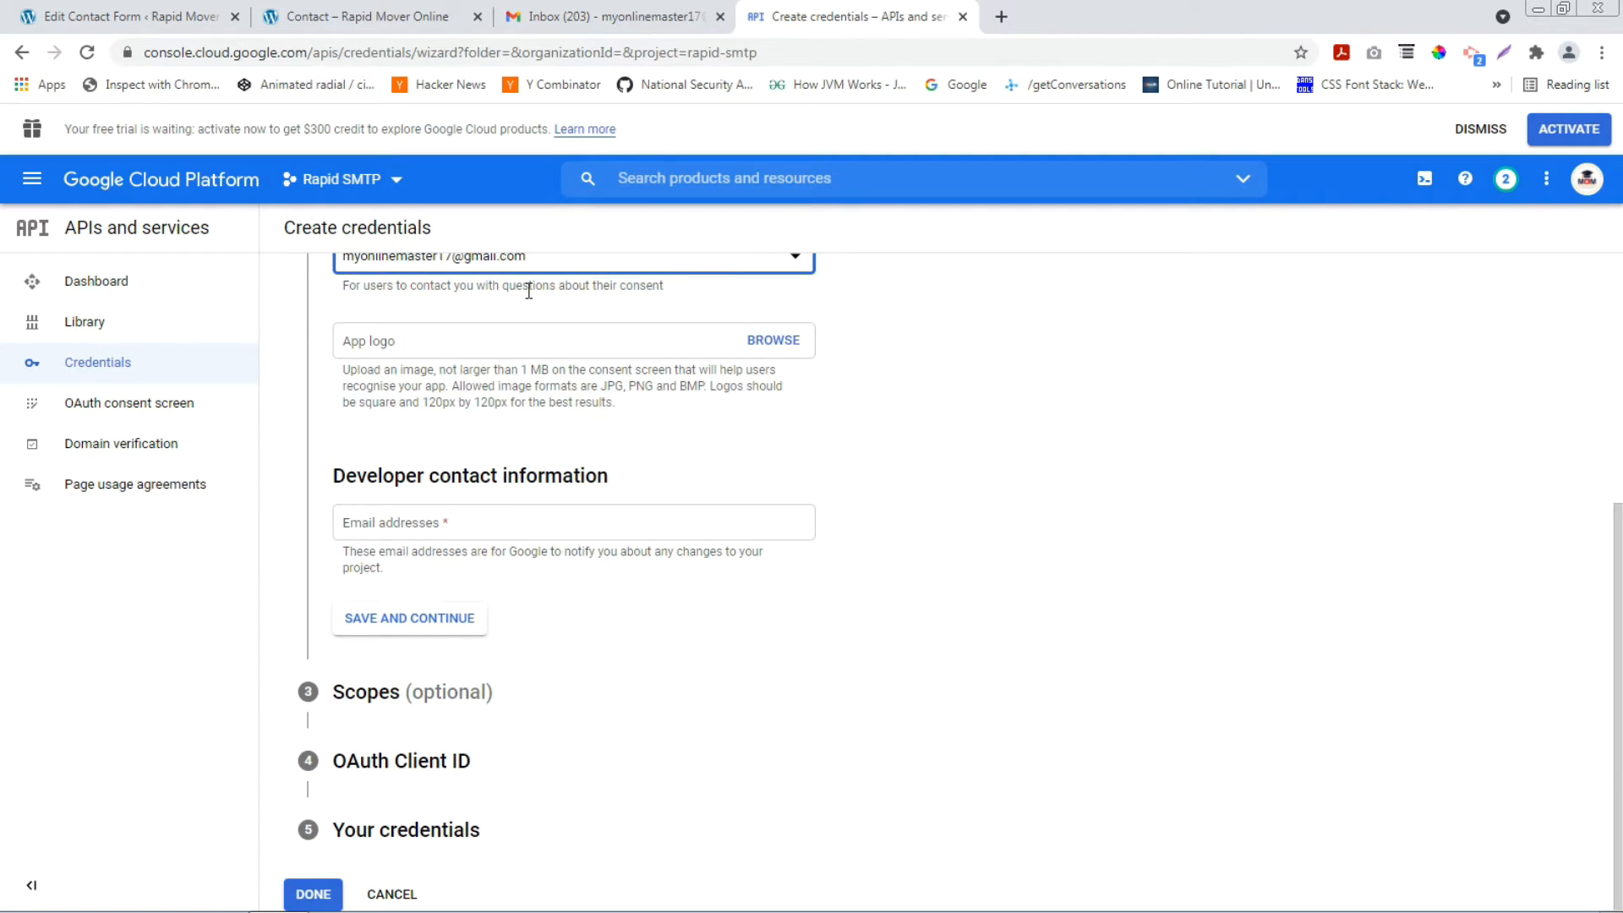
{"action": "left_click", "coordinate": [528, 519]}
{"action": "key", "text": "Return"}
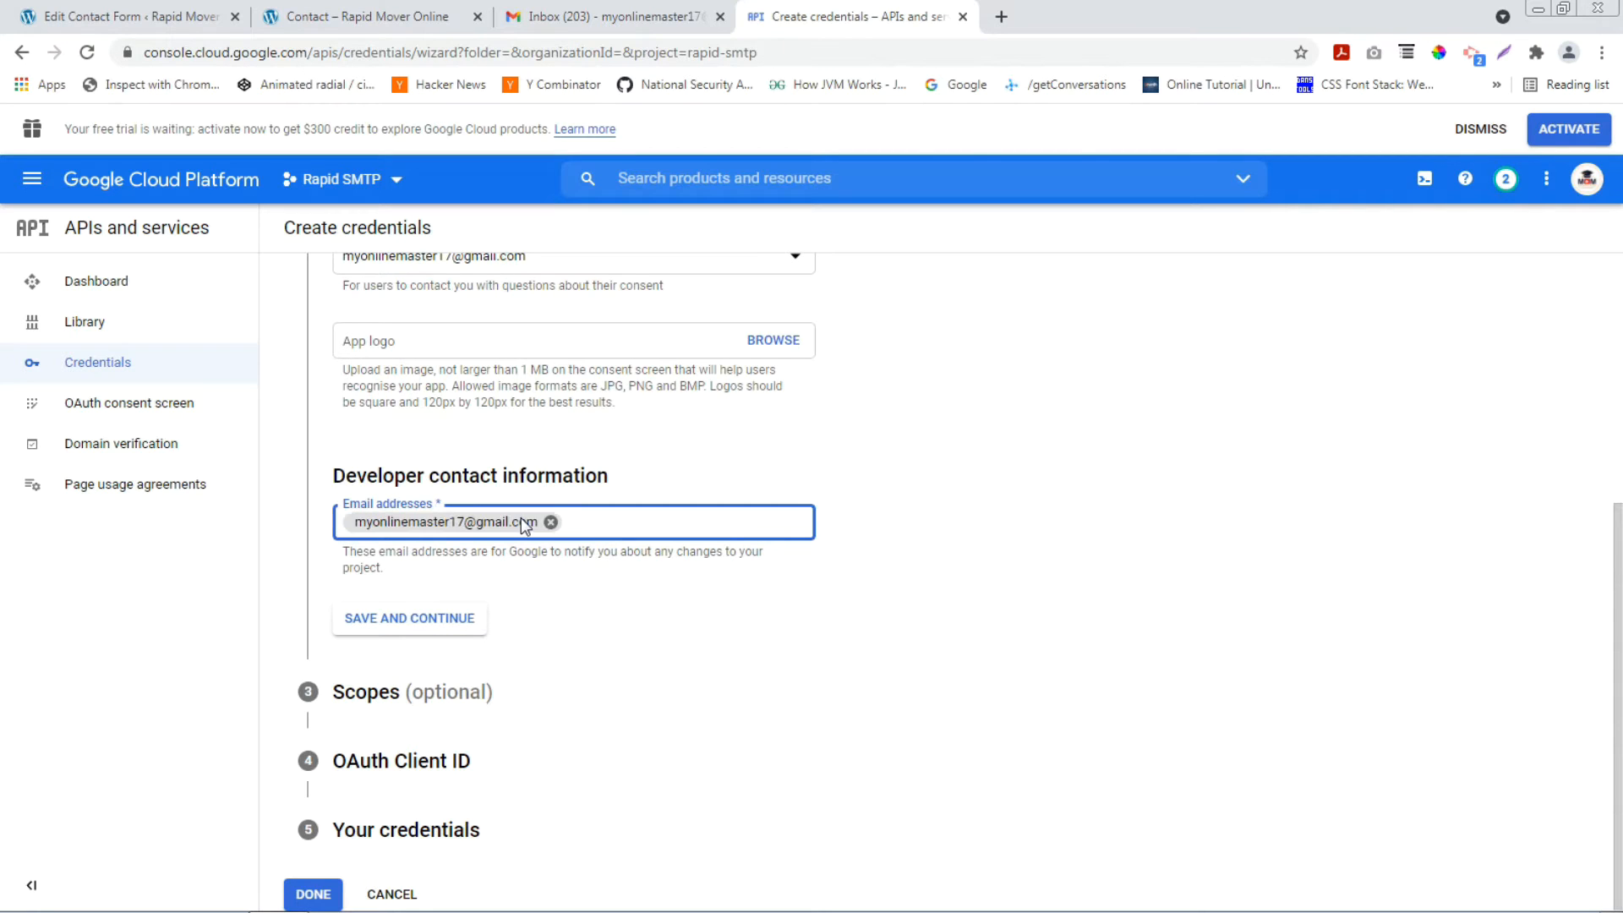
{"action": "left_click", "coordinate": [428, 628]}
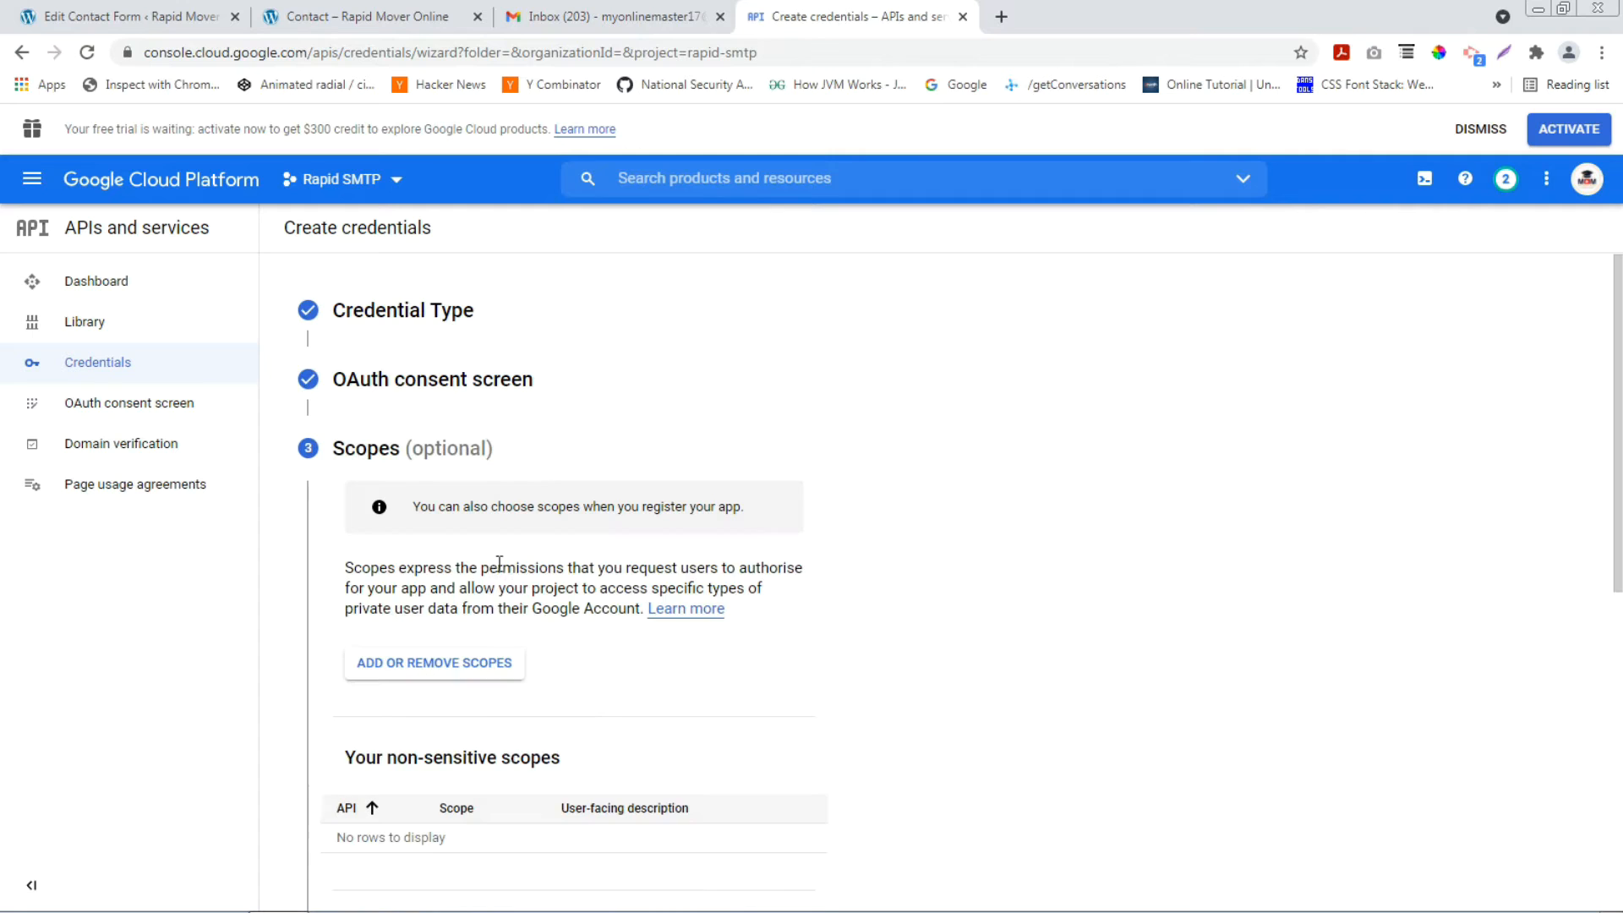
Skip scopes, set the OAuth client type to Web application, then go back to the WordPress form tab.
{"action": "scroll", "coordinate": [490, 565], "scroll_direction": "down", "scroll_amount": 7}
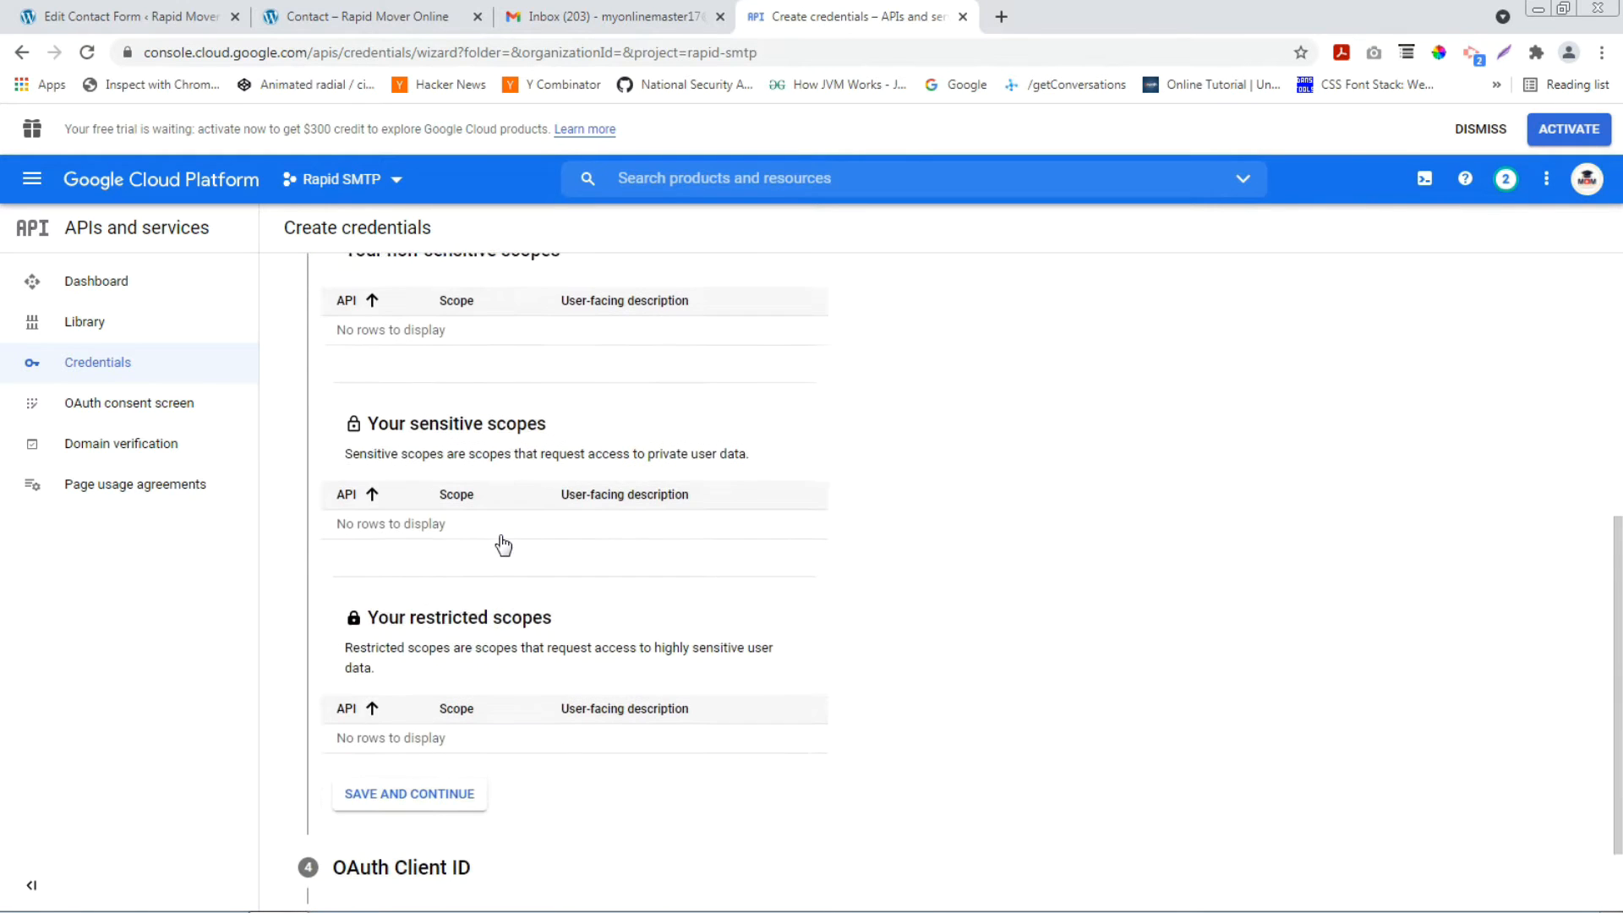
{"action": "left_click", "coordinate": [411, 691]}
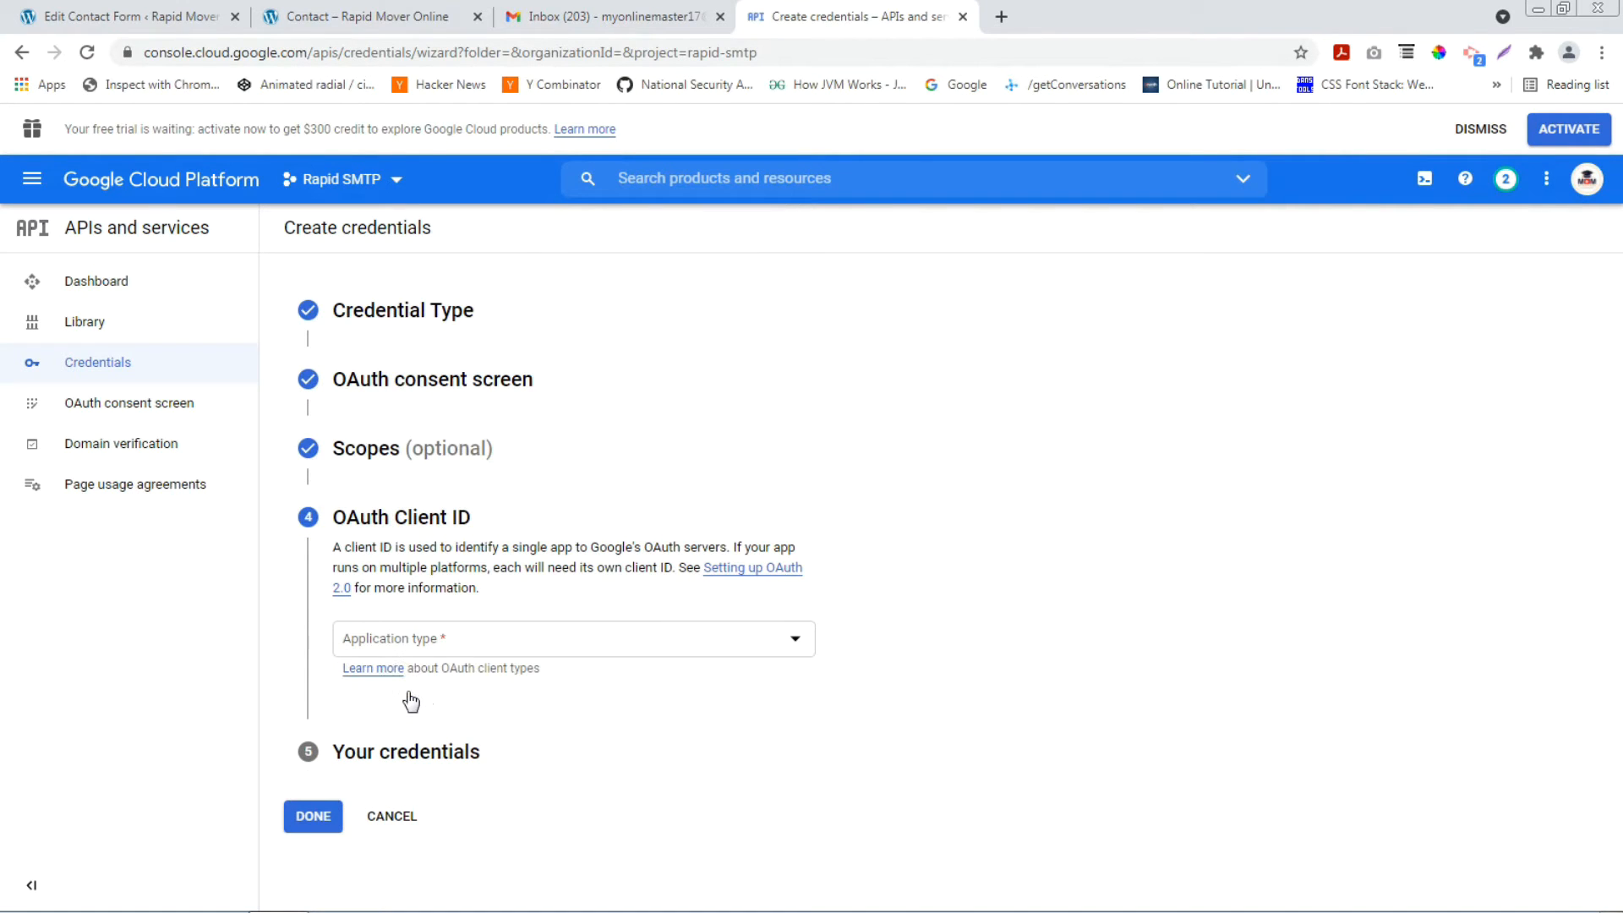
{"action": "left_click", "coordinate": [578, 653]}
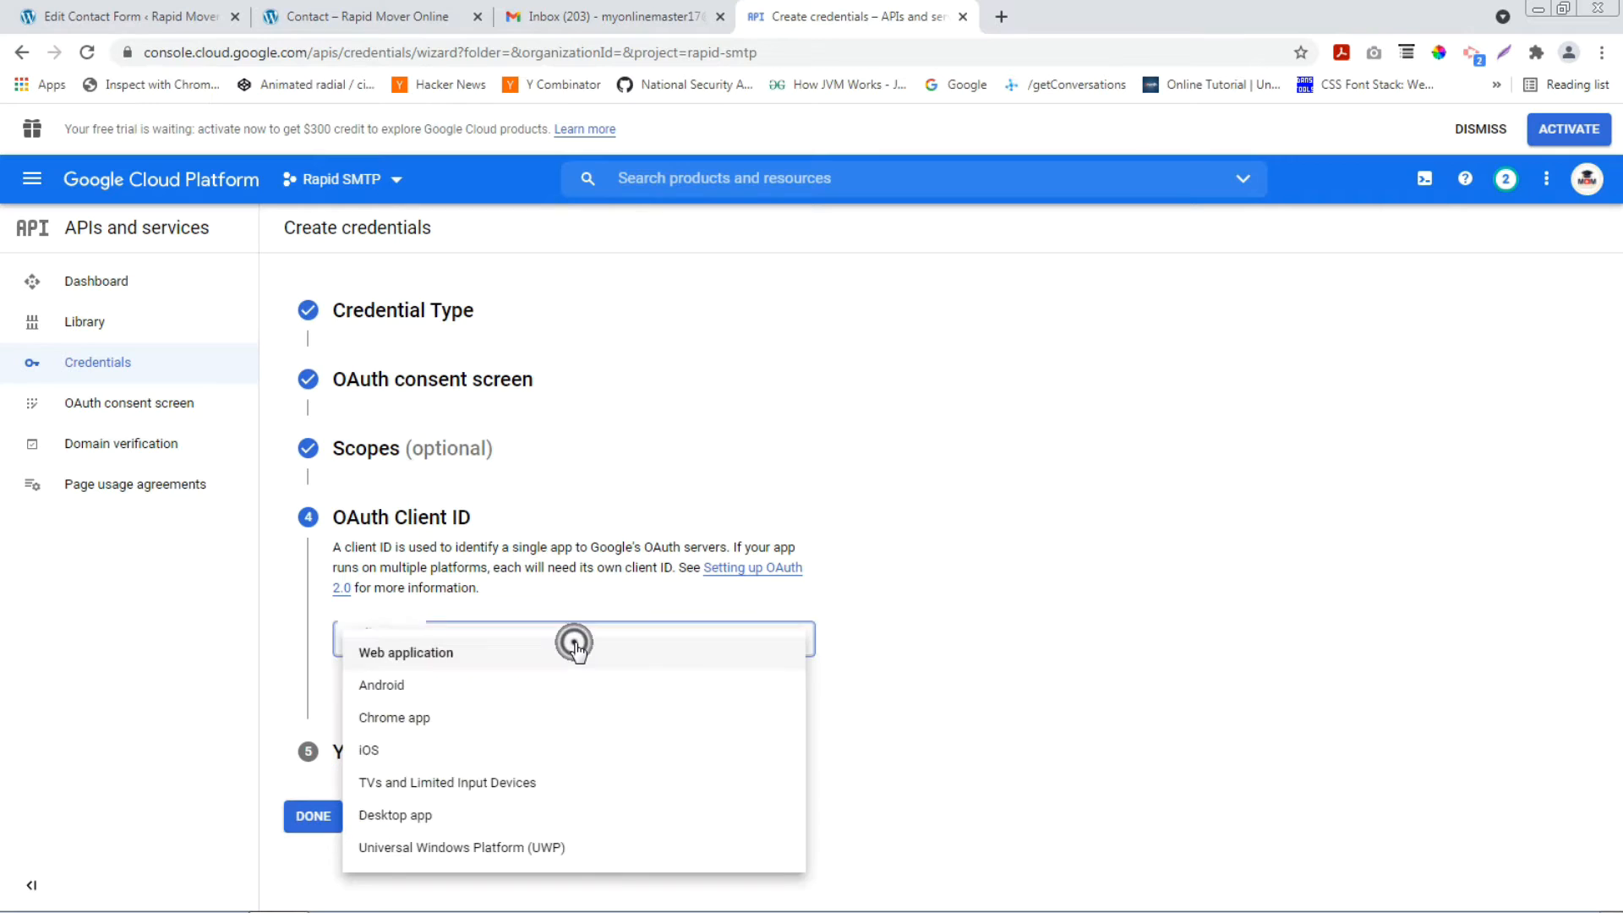
{"action": "left_click", "coordinate": [447, 653]}
{"action": "scroll", "coordinate": [397, 647], "scroll_direction": "down", "scroll_amount": 2}
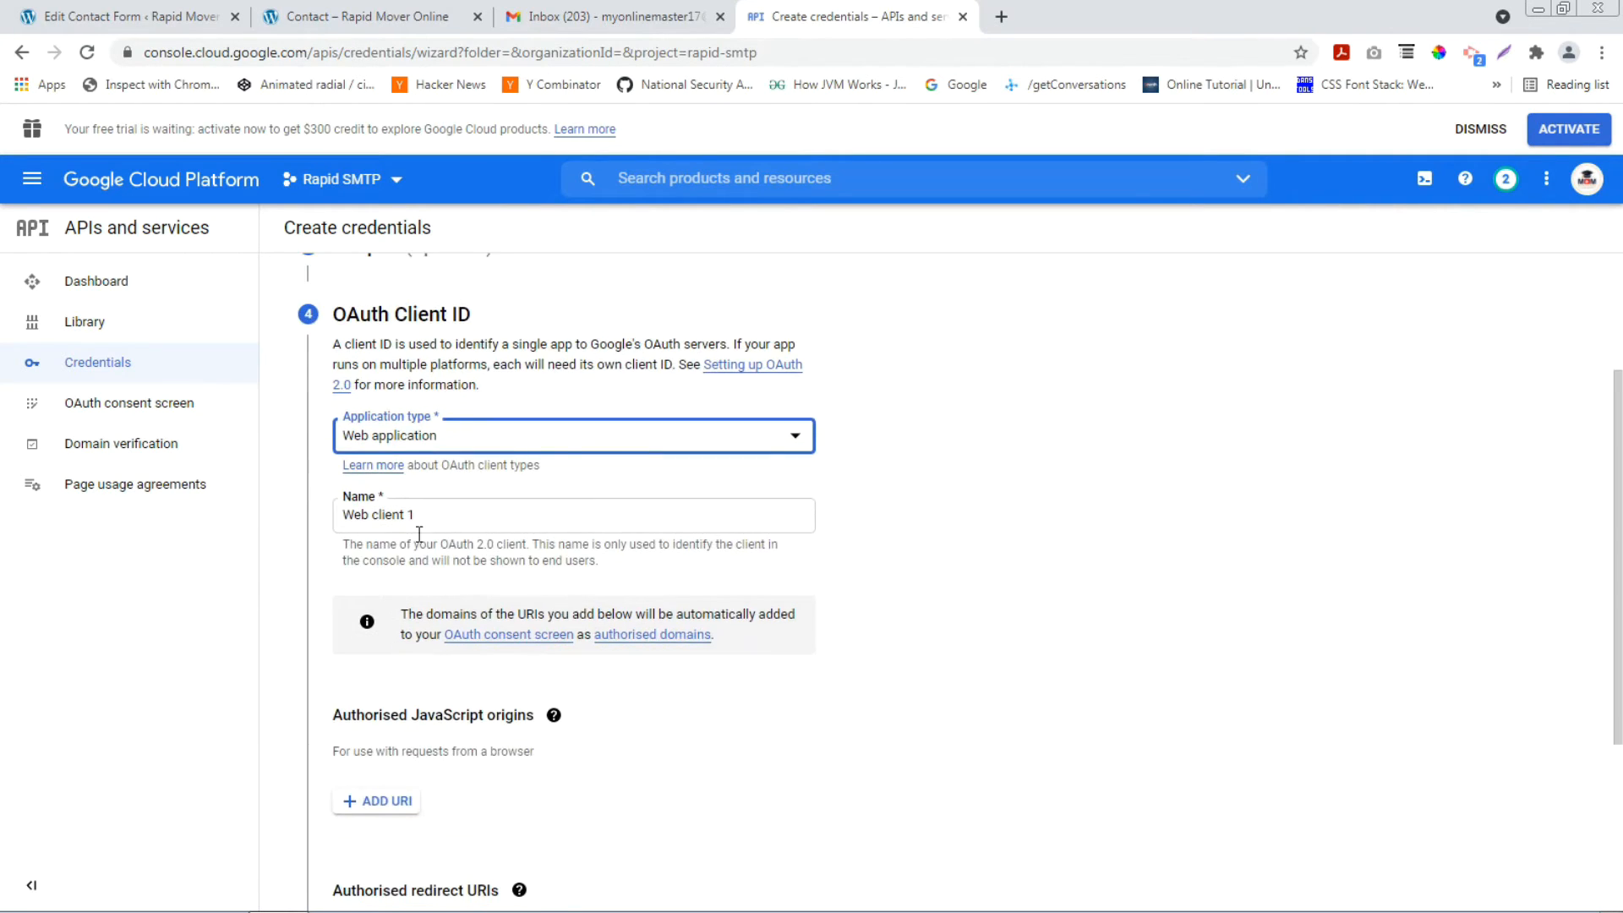
{"action": "scroll", "coordinate": [423, 519], "scroll_direction": "down", "scroll_amount": 2}
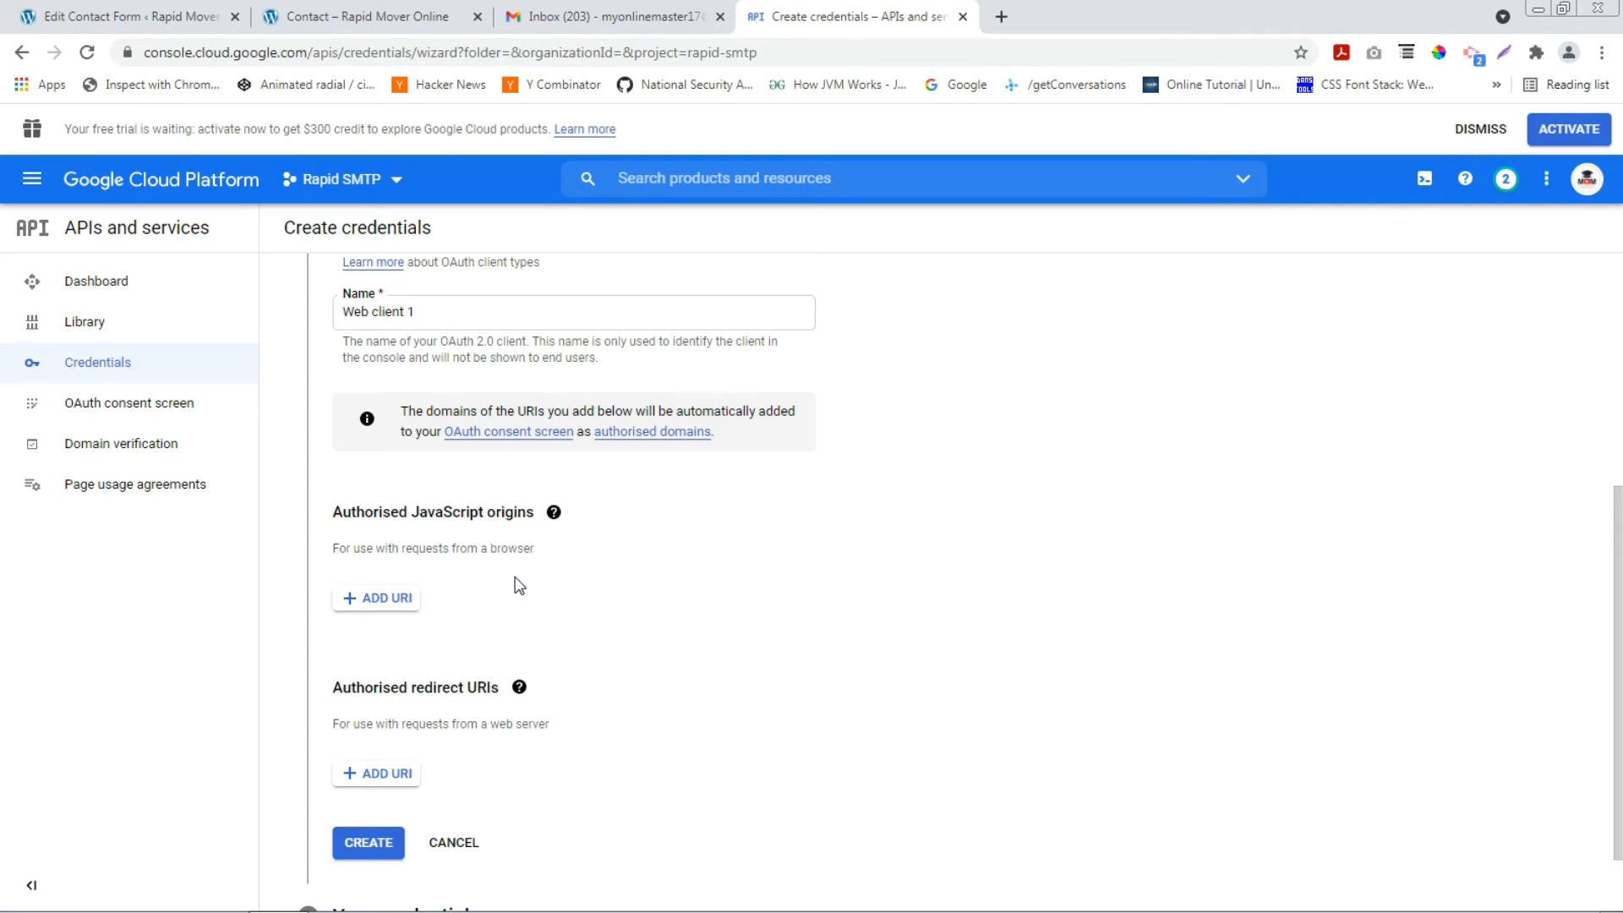
{"action": "left_click", "coordinate": [87, 18]}
Search the plugin directory for 'SMTP', then install and activate WP Mail SMTP by WPForms.
{"action": "mouse_move", "coordinate": [32, 530]}
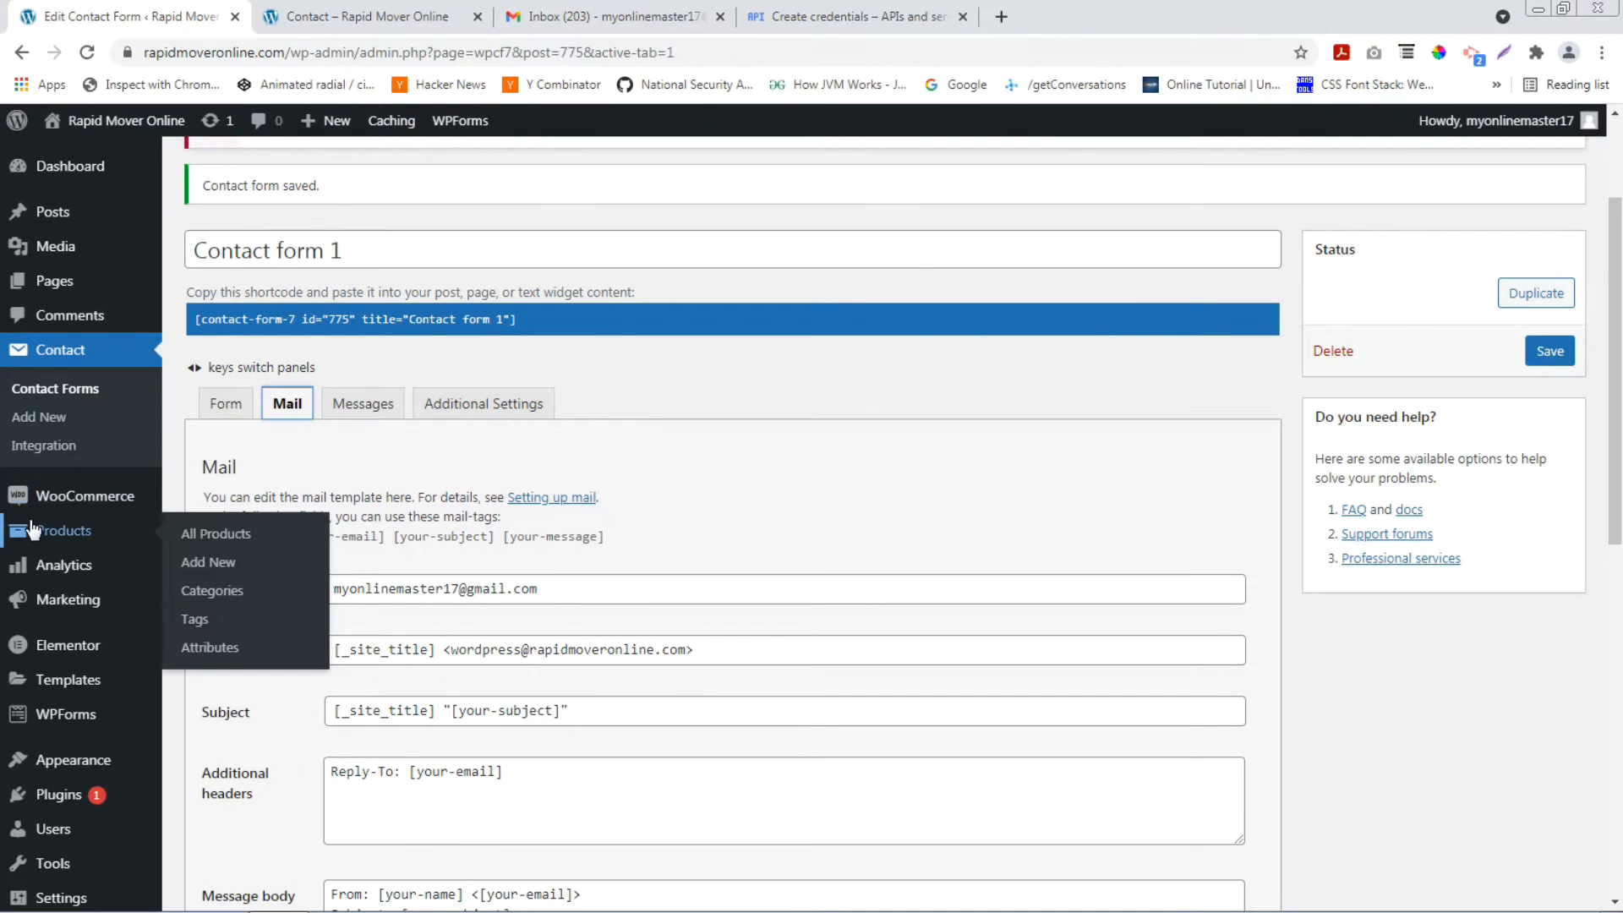
{"action": "scroll", "coordinate": [32, 530], "scroll_direction": "down", "scroll_amount": 2}
{"action": "mouse_move", "coordinate": [42, 744]}
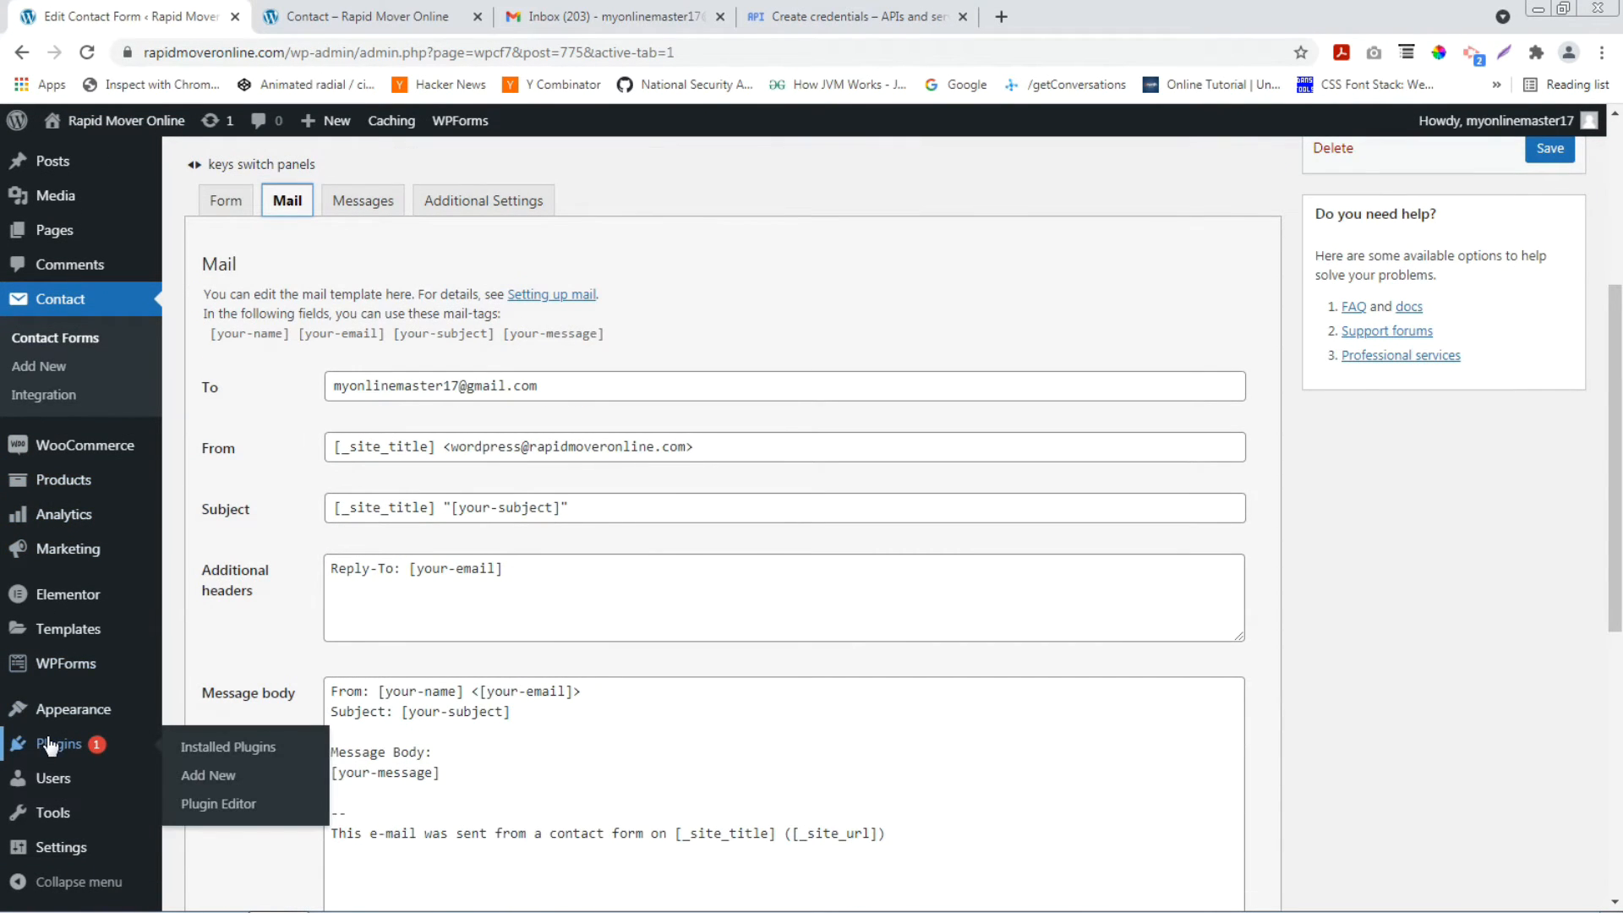
{"action": "left_click", "coordinate": [208, 775]}
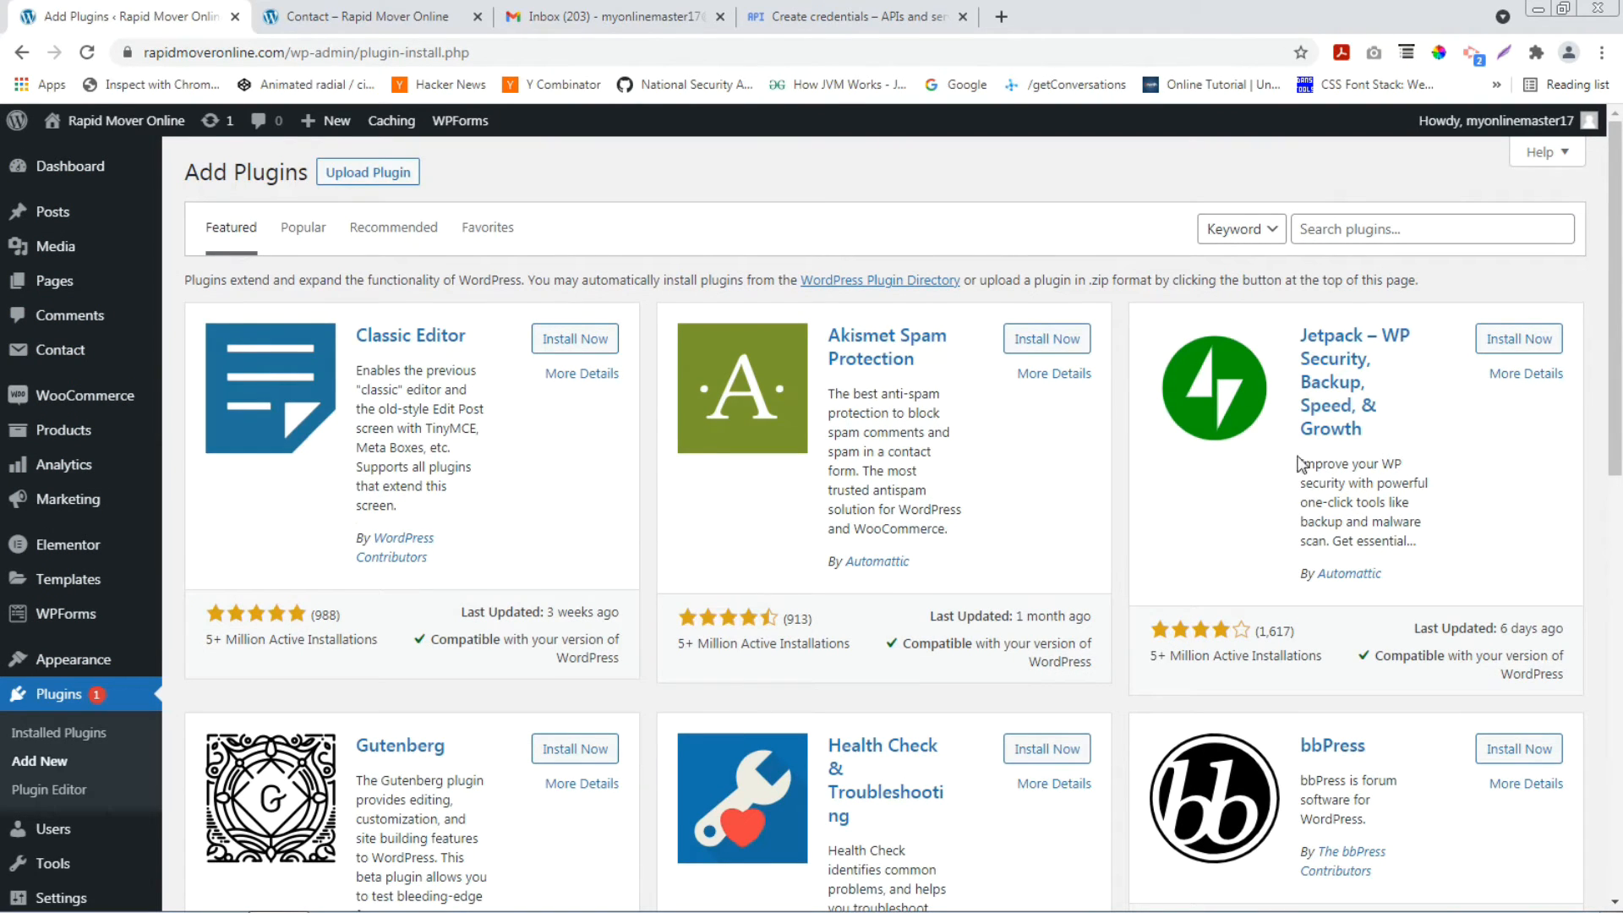
{"action": "left_click", "coordinate": [1409, 234]}
{"action": "type", "text": "SMTP"}
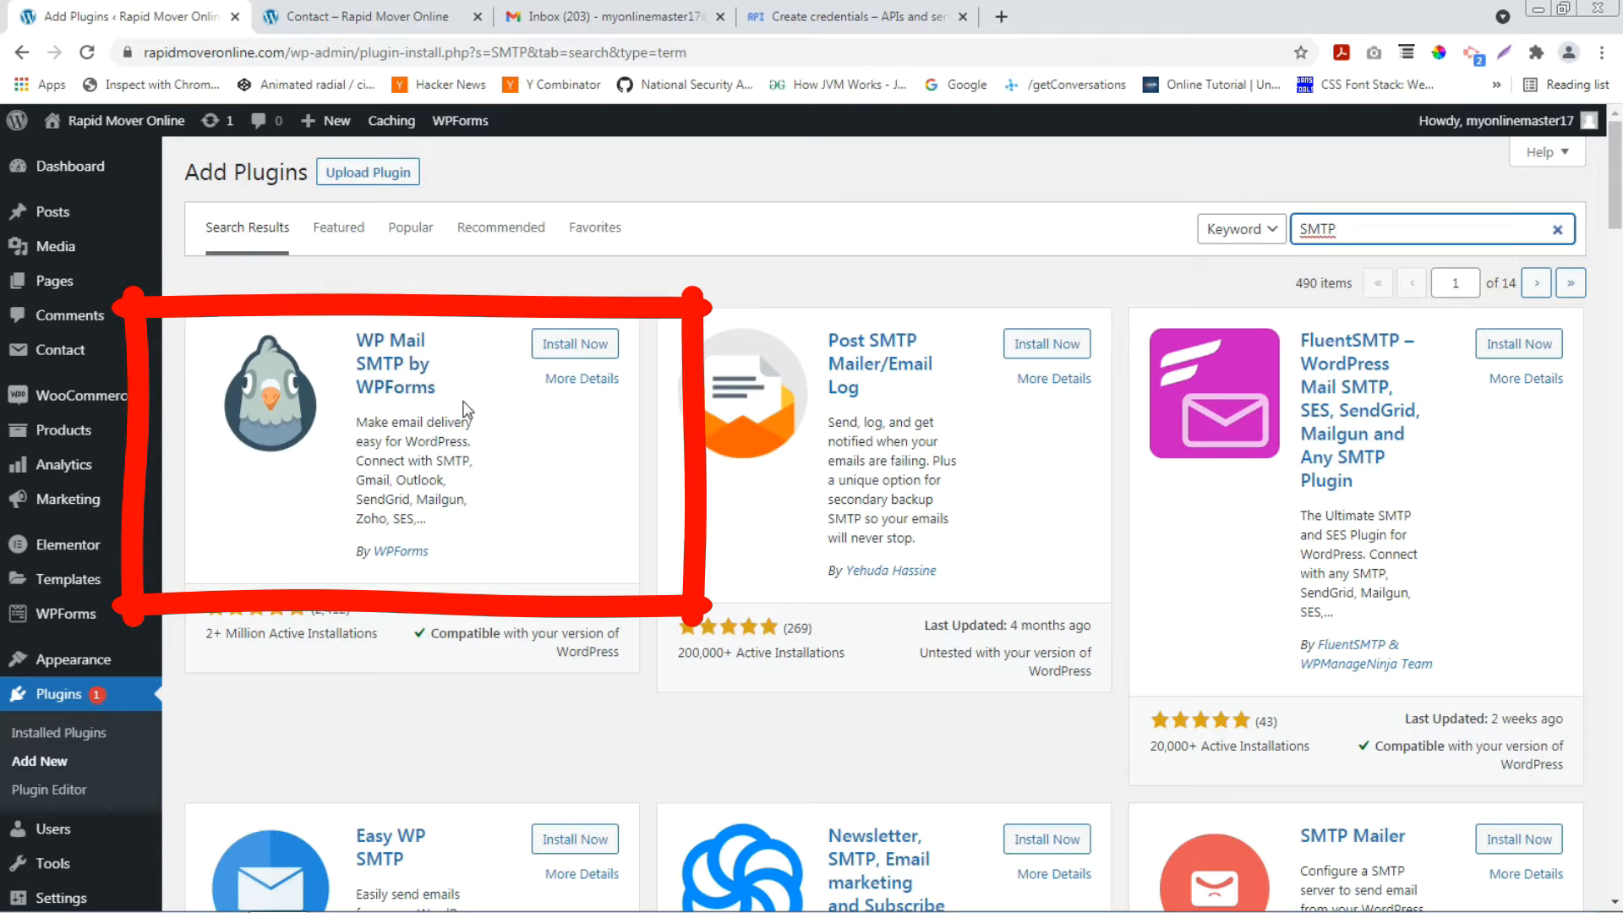
{"action": "left_click", "coordinate": [561, 344]}
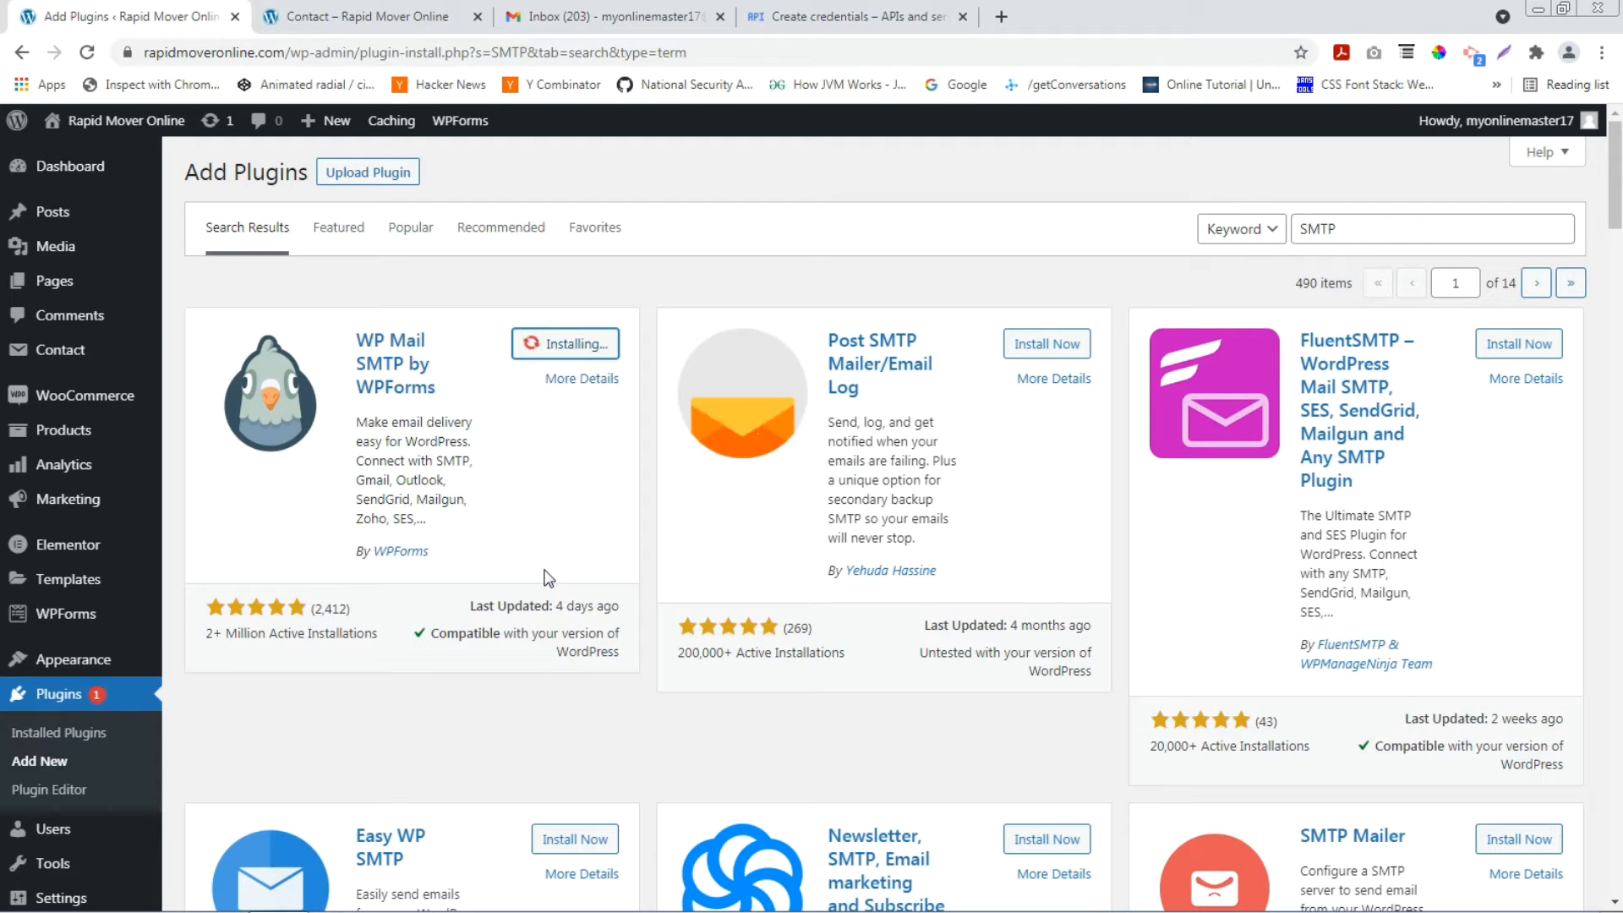
{"action": "left_click", "coordinate": [568, 353]}
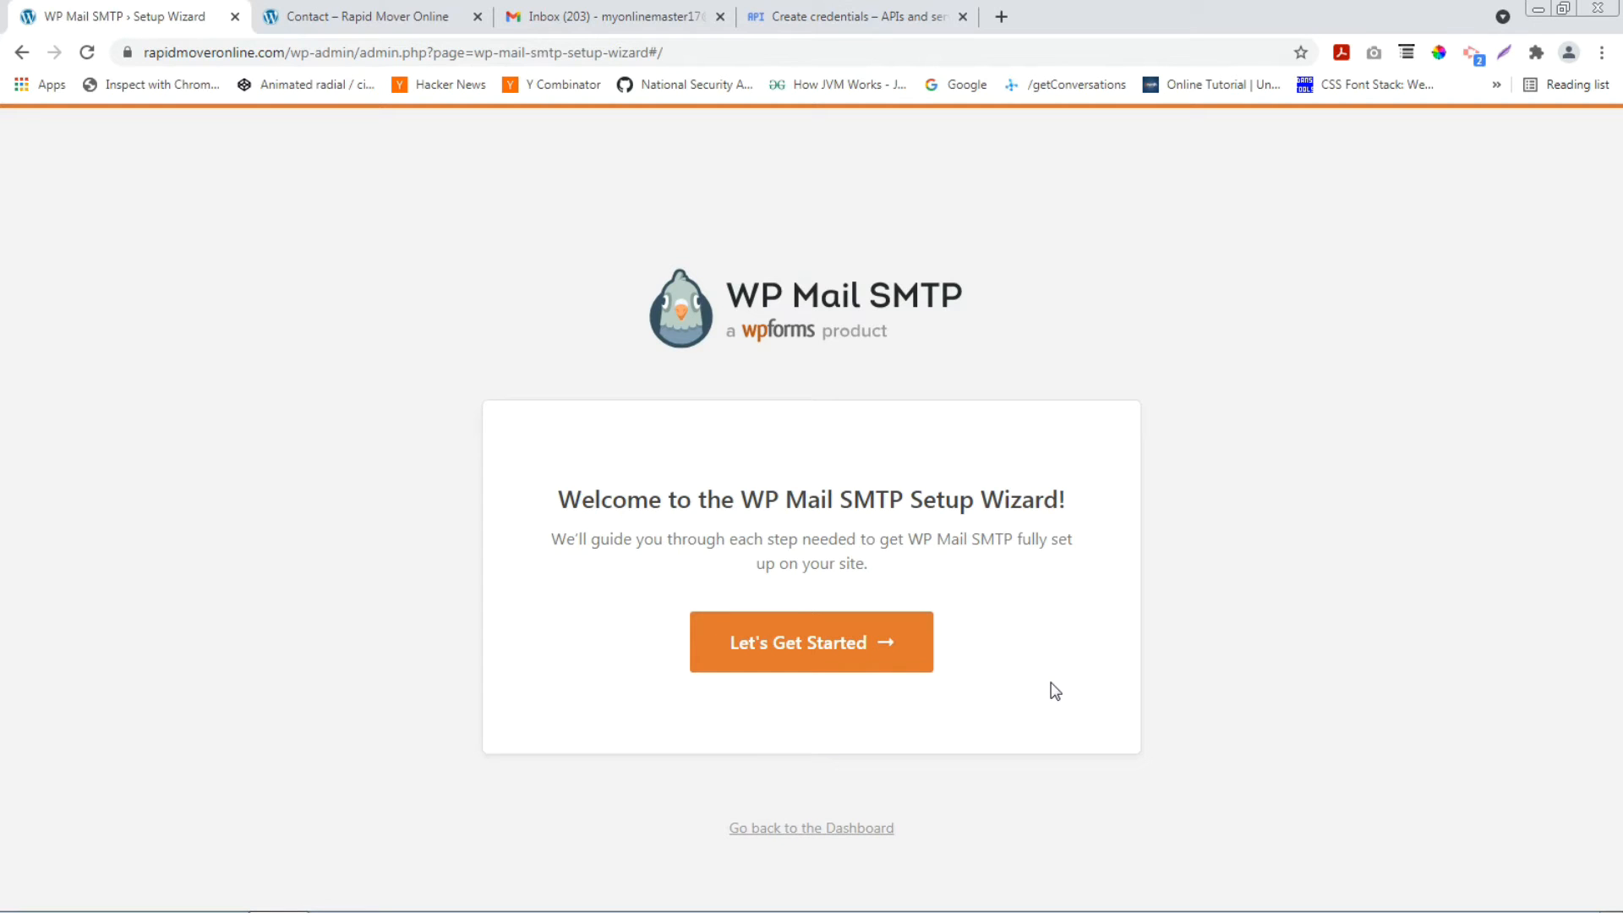
Skip the setup wizard and scroll down to the WP Mail SMTP Mail settings.
{"action": "left_click", "coordinate": [792, 830]}
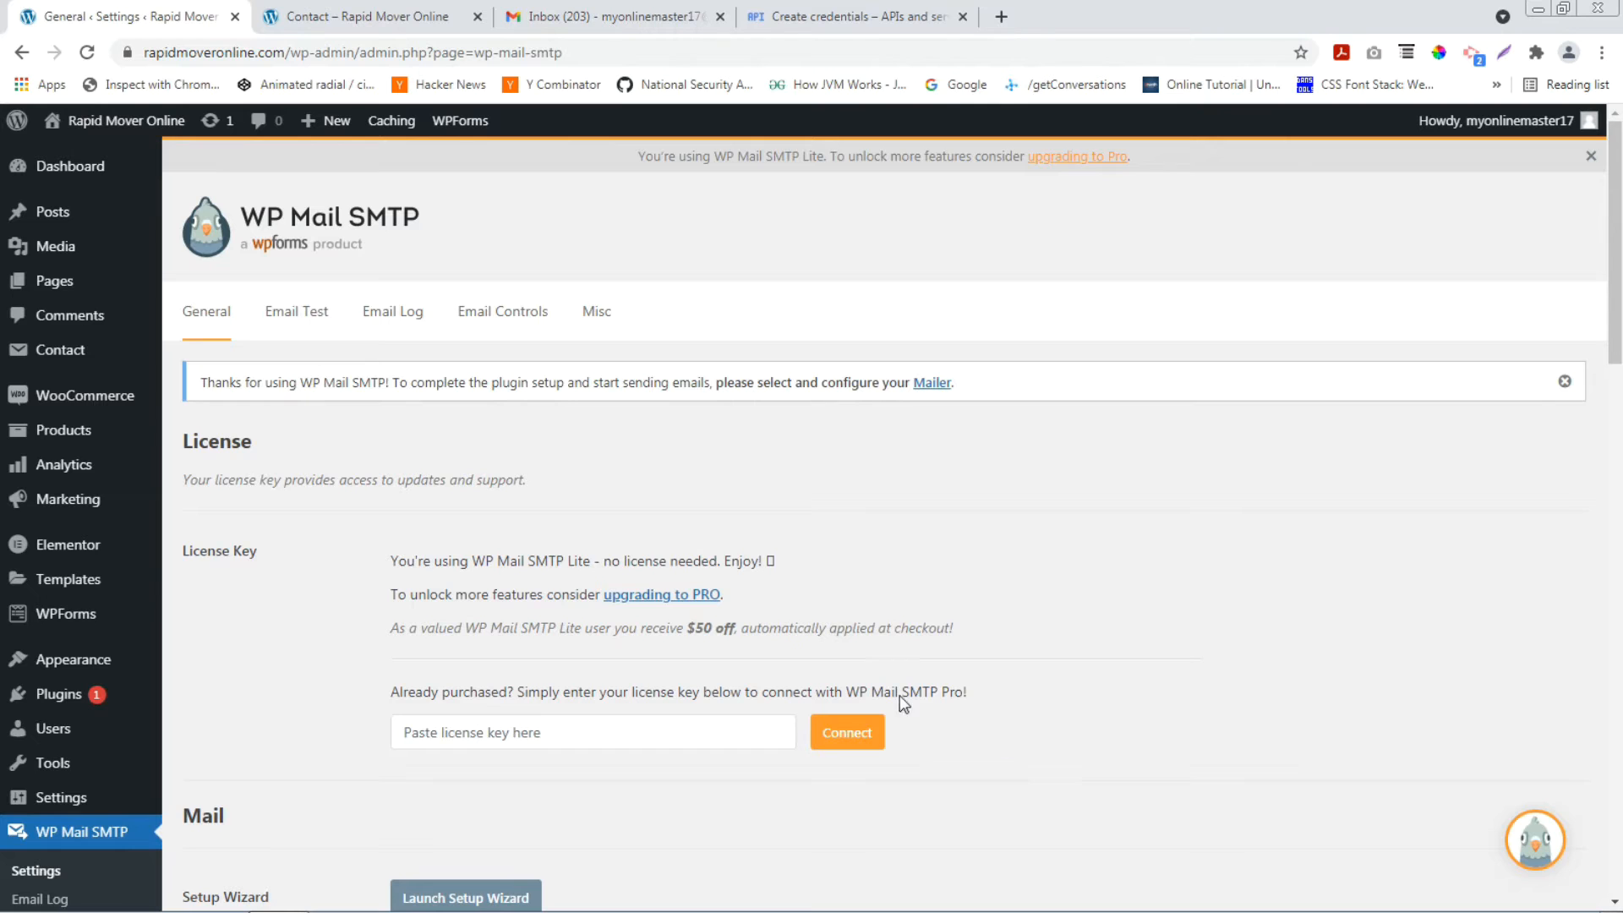
{"action": "scroll", "coordinate": [524, 583], "scroll_direction": "down", "scroll_amount": 5}
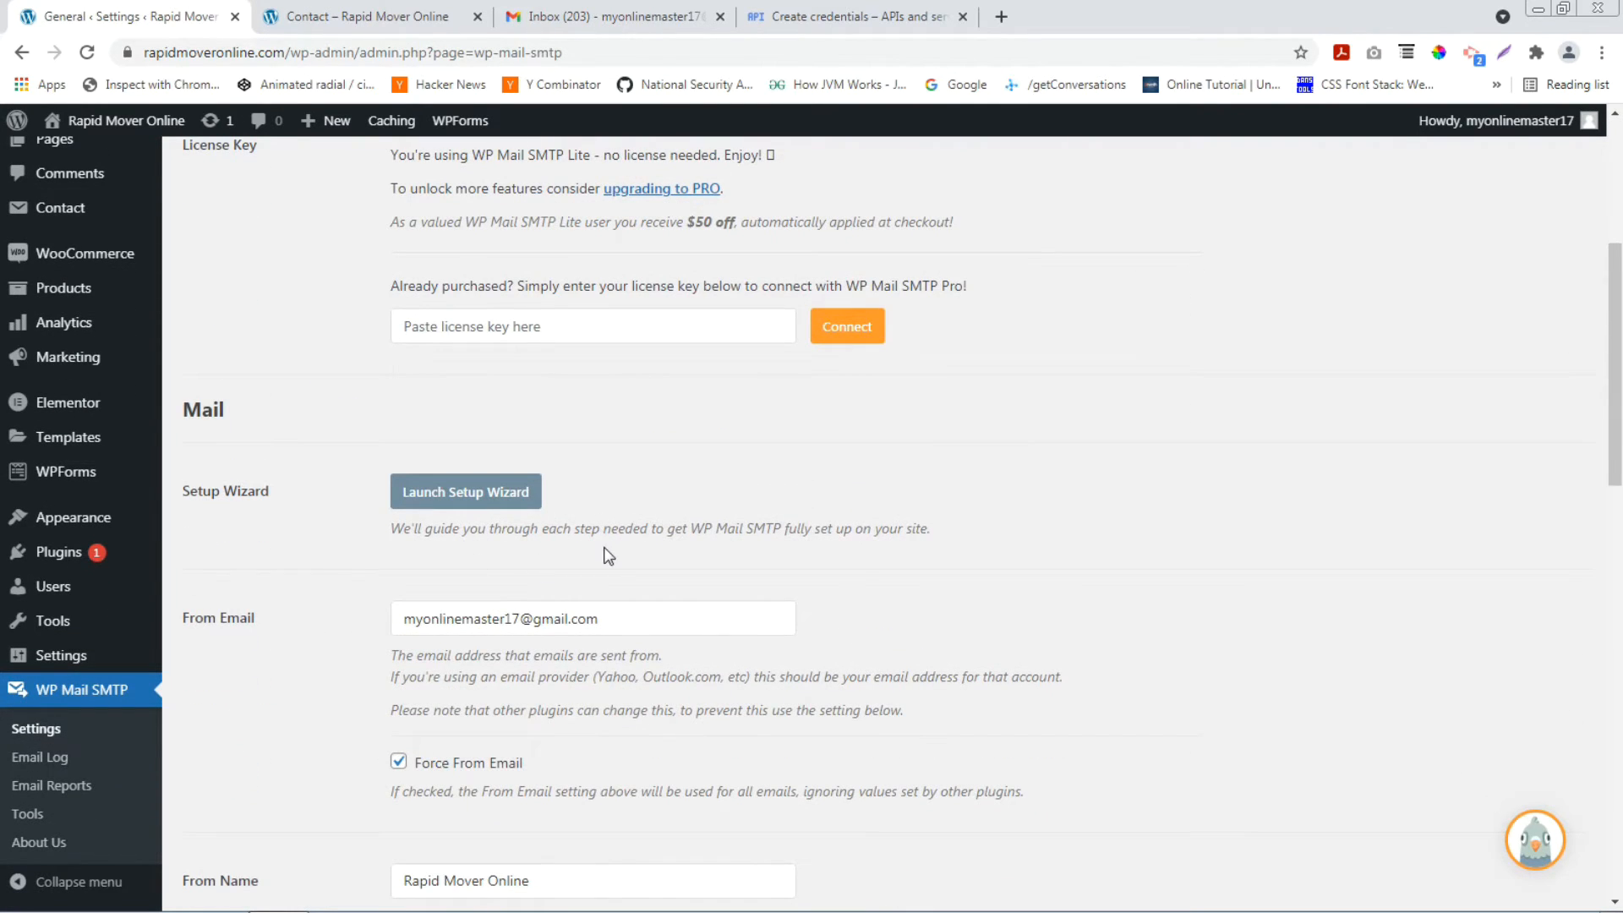
{"action": "double_click", "coordinate": [196, 410]}
{"action": "scroll", "coordinate": [684, 606], "scroll_direction": "down", "scroll_amount": 2}
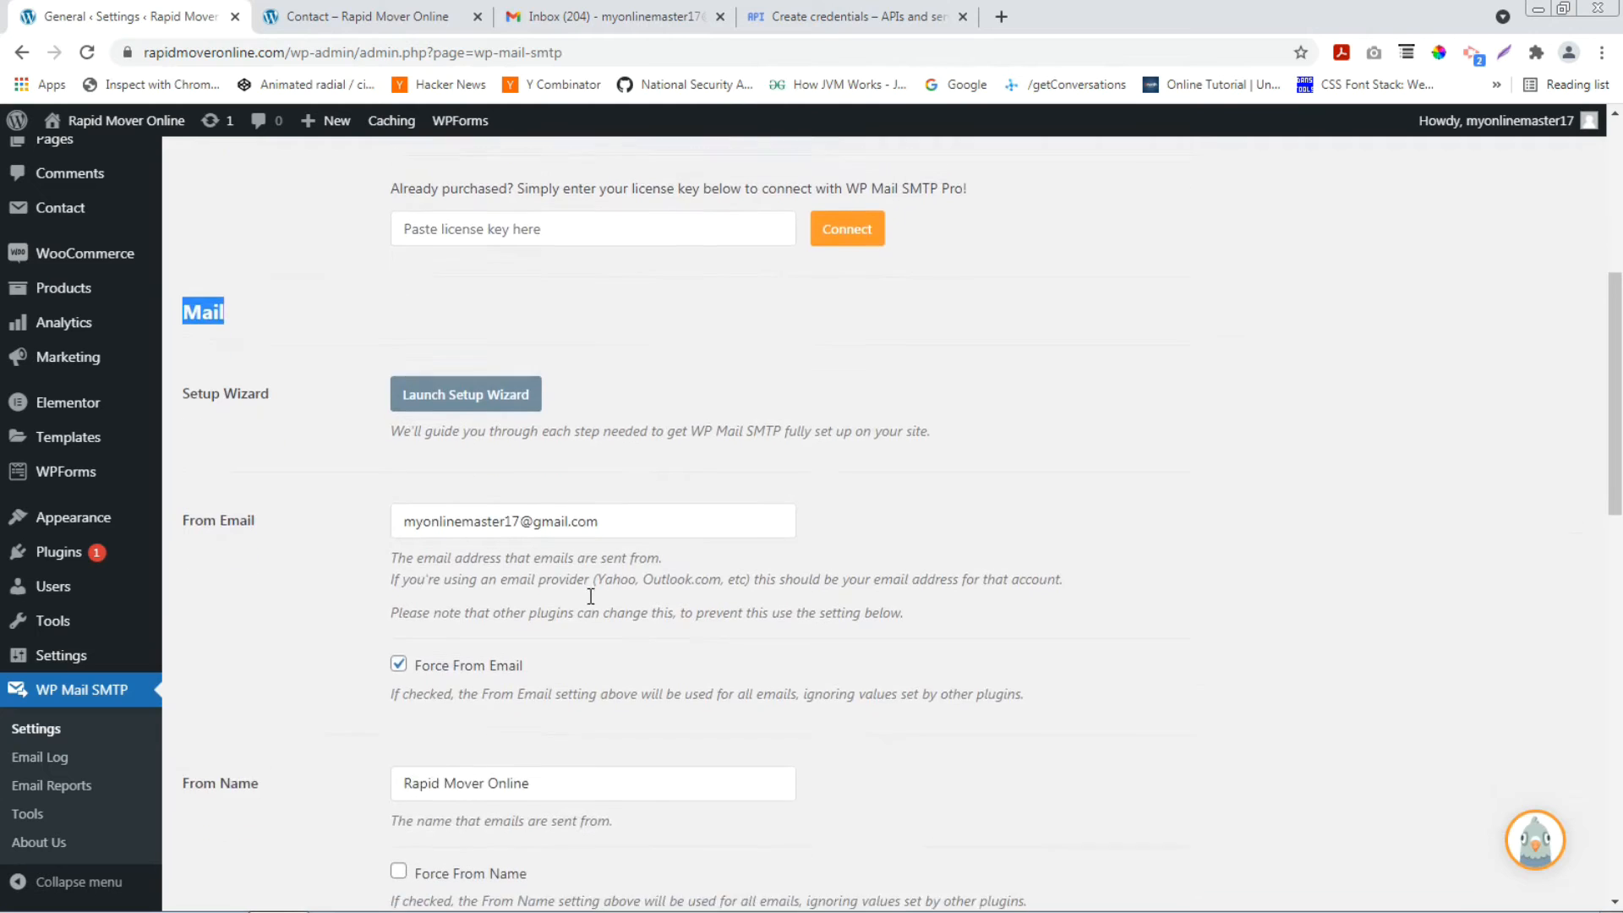
{"action": "left_click", "coordinate": [613, 415]}
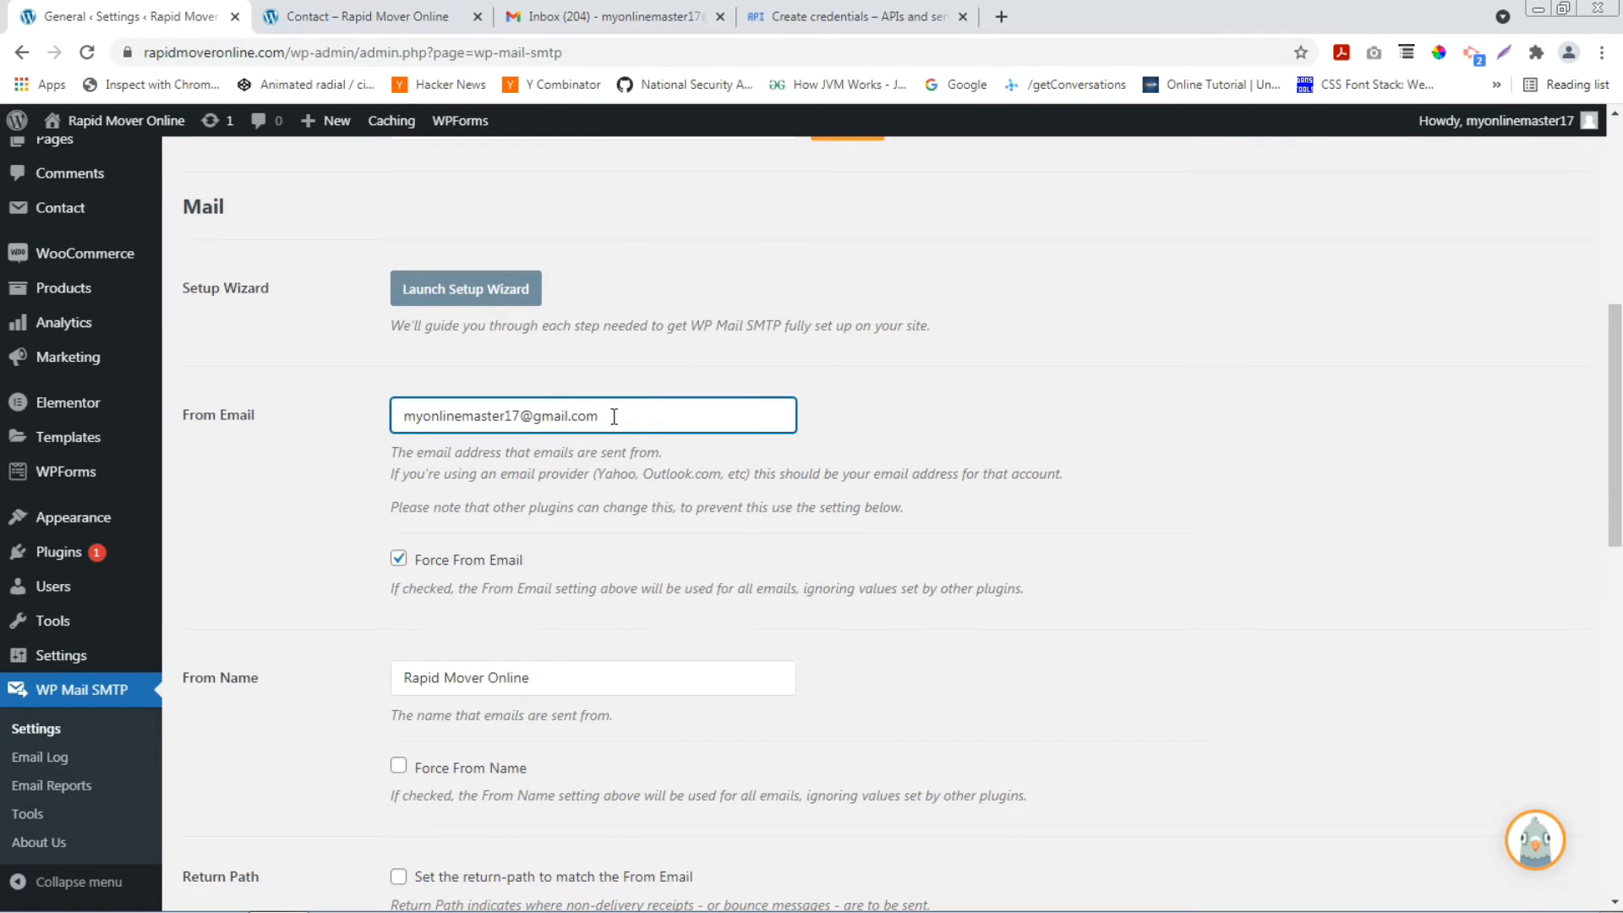
{"action": "scroll", "coordinate": [623, 448], "scroll_direction": "down", "scroll_amount": 1}
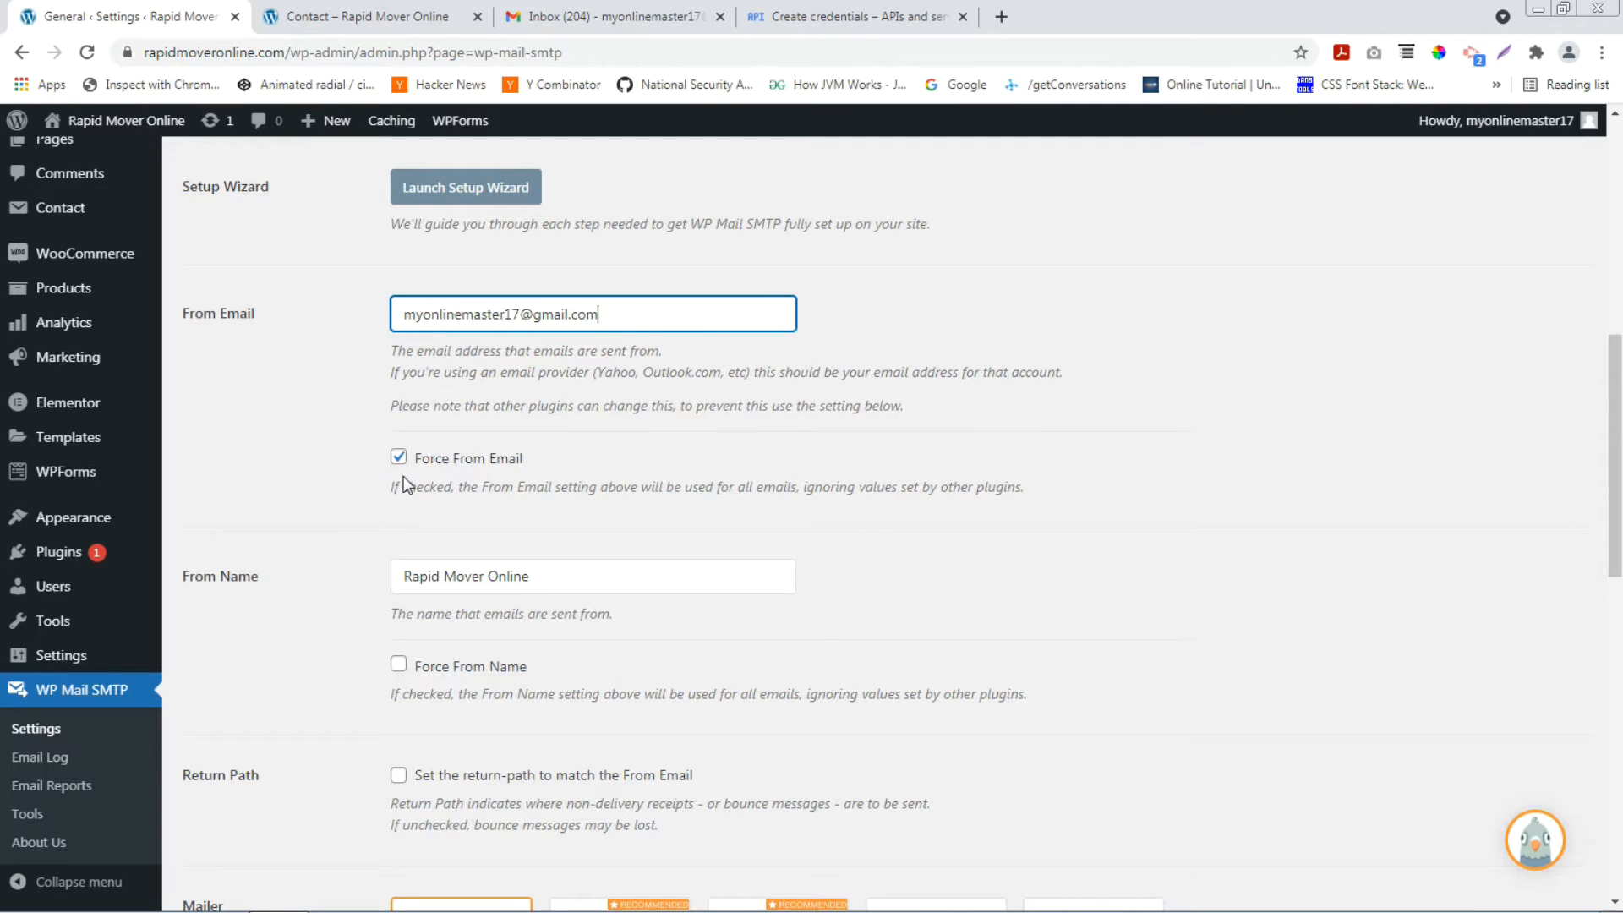
{"action": "scroll", "coordinate": [352, 561], "scroll_direction": "down", "scroll_amount": 1}
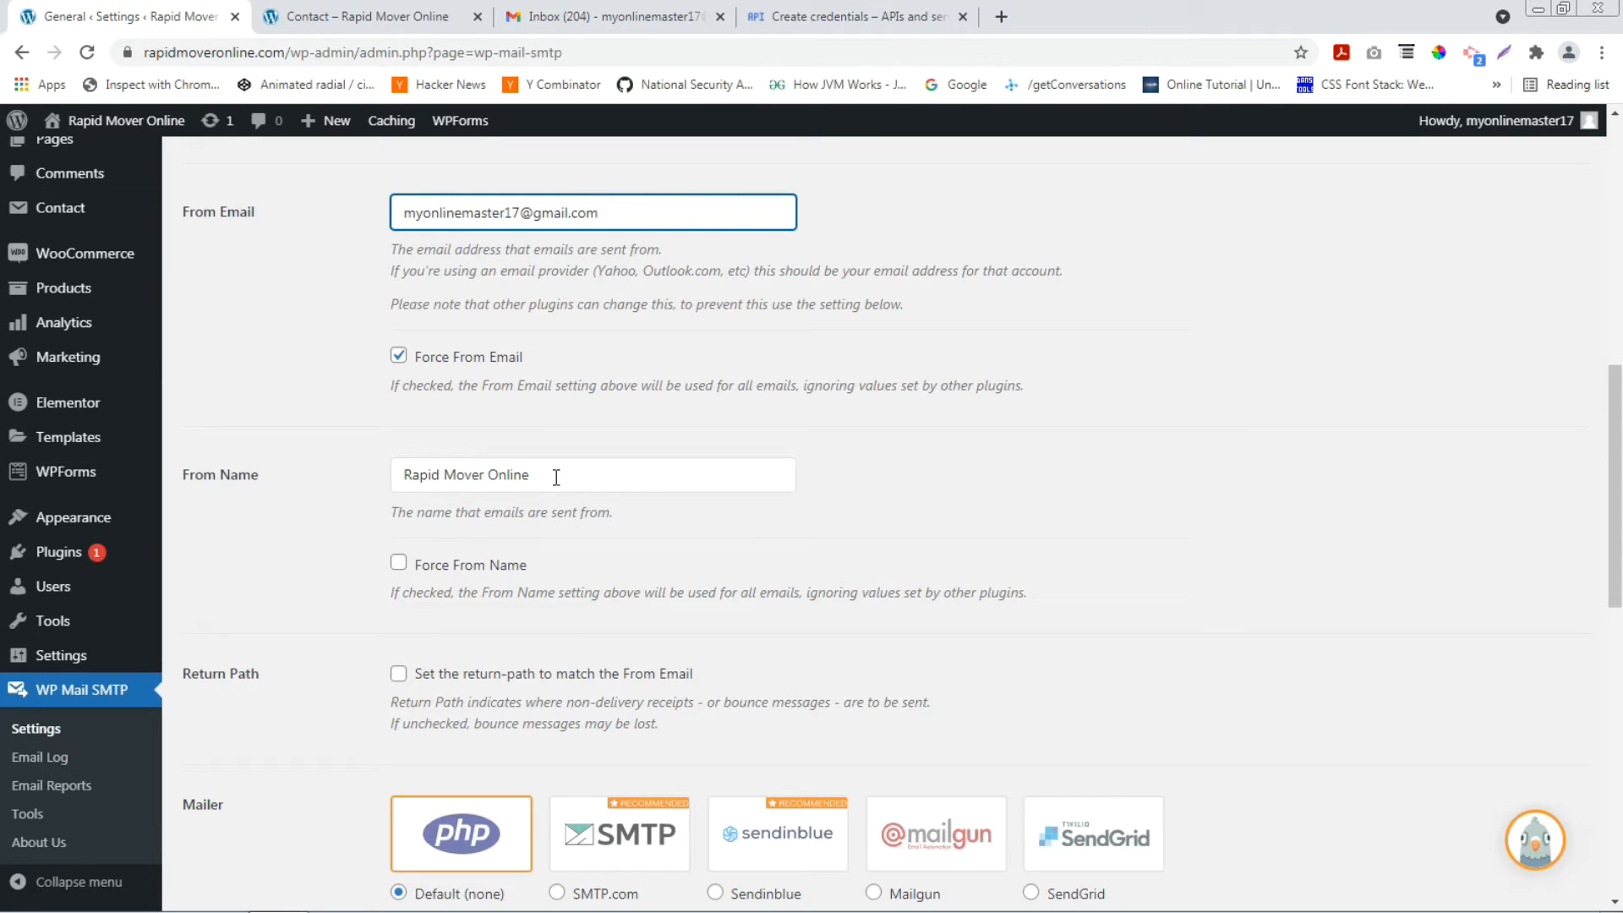
Change the From Name to 'New Enquiry Form SMTP' and force it on all emails.
{"action": "left_click_drag", "start_coordinate": [556, 478], "coordinate": [346, 473]}
{"action": "type", "text": "New Enquiry"}
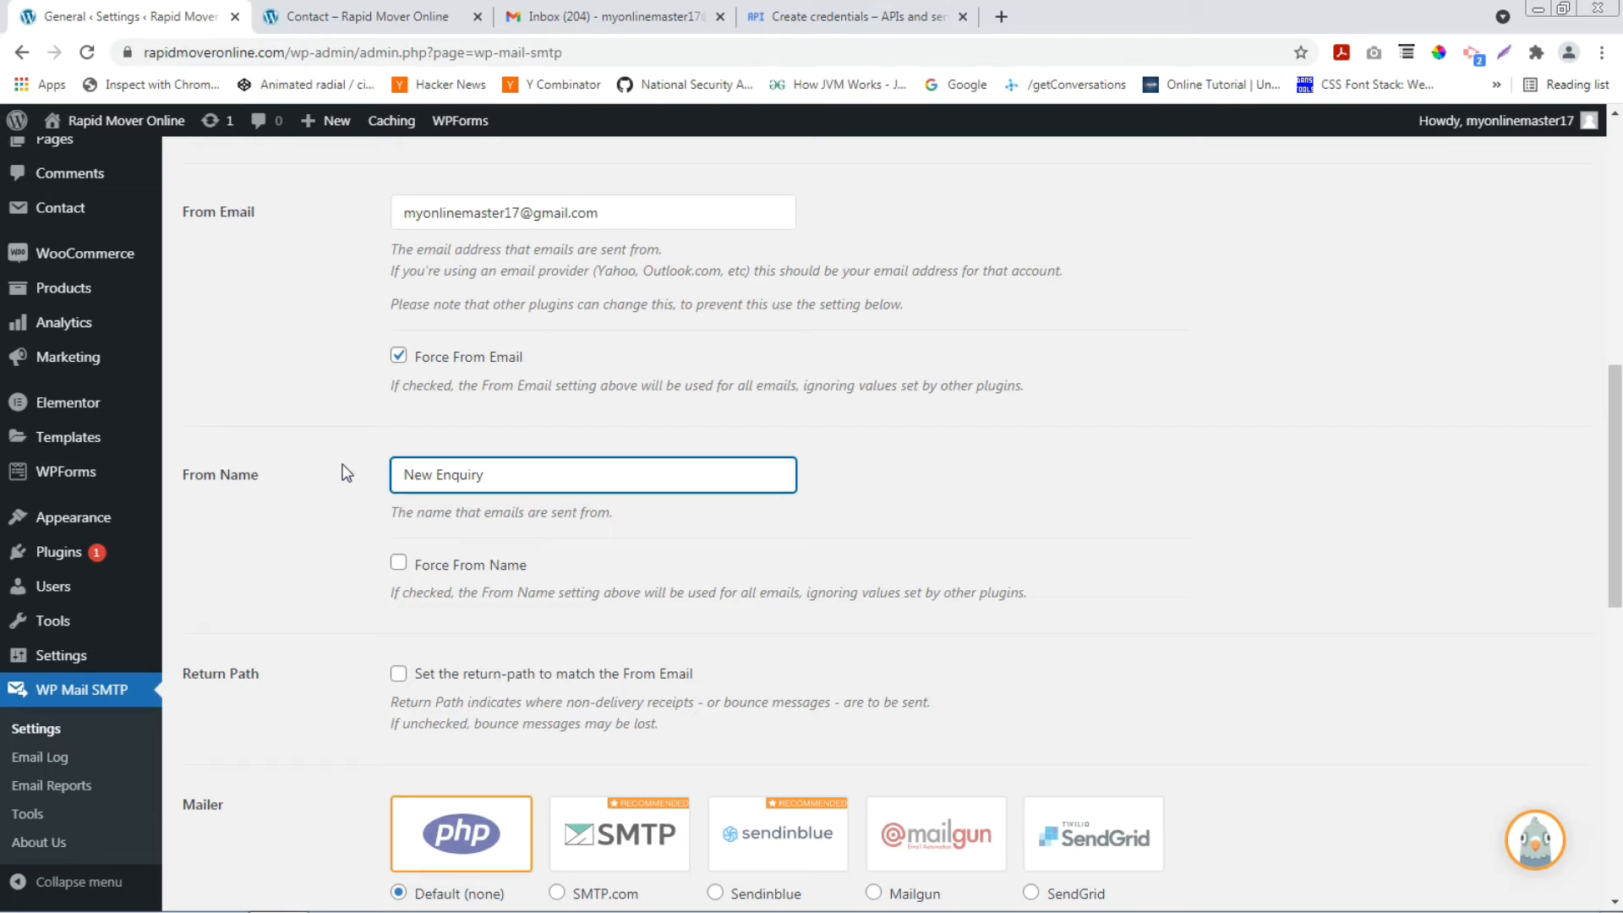
{"action": "type", "text": "Form SMTP"}
{"action": "left_click", "coordinate": [399, 565]}
Select Gmail as the mailer, then go back to the Google Cloud credentials form.
{"action": "scroll", "coordinate": [375, 669], "scroll_direction": "down", "scroll_amount": 2}
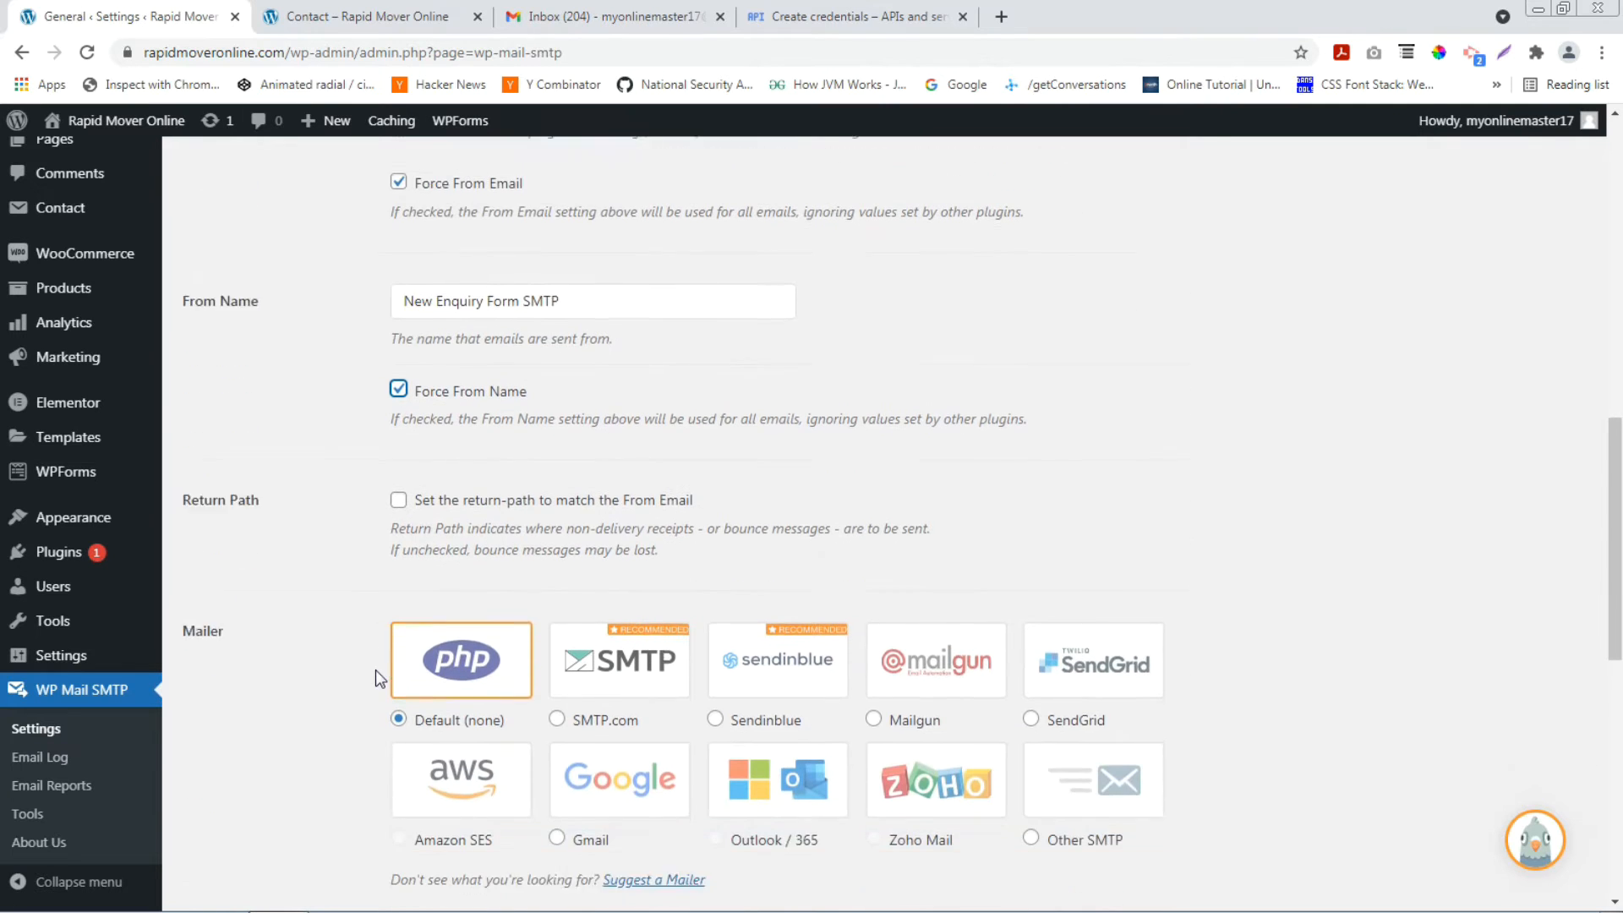
{"action": "scroll", "coordinate": [247, 418], "scroll_direction": "down", "scroll_amount": 2}
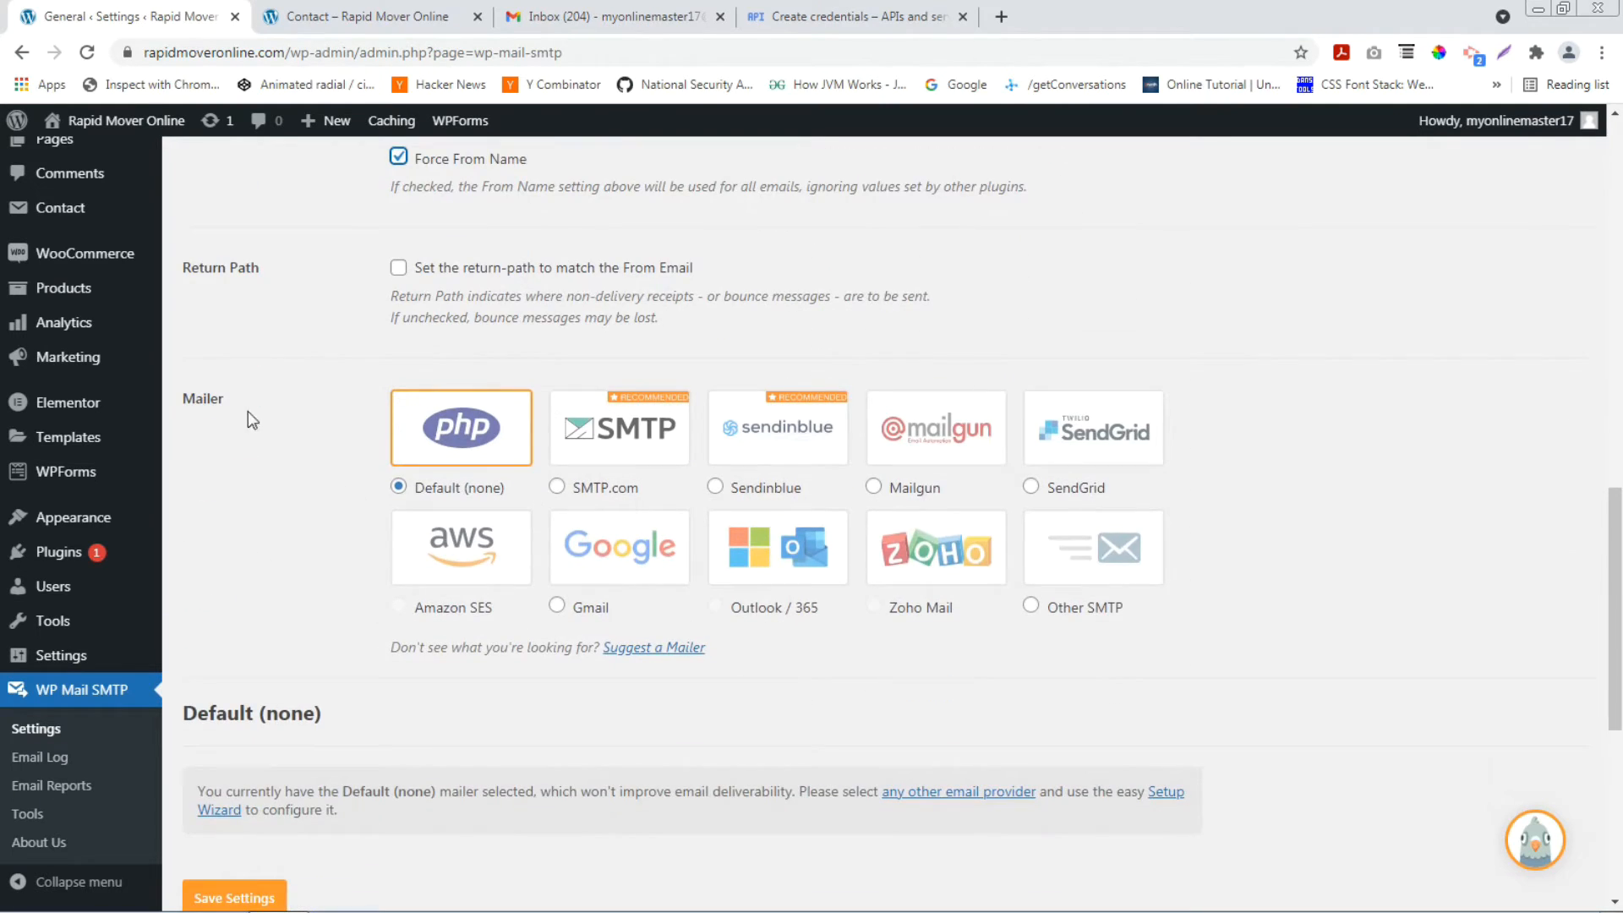
{"action": "left_click", "coordinate": [623, 564]}
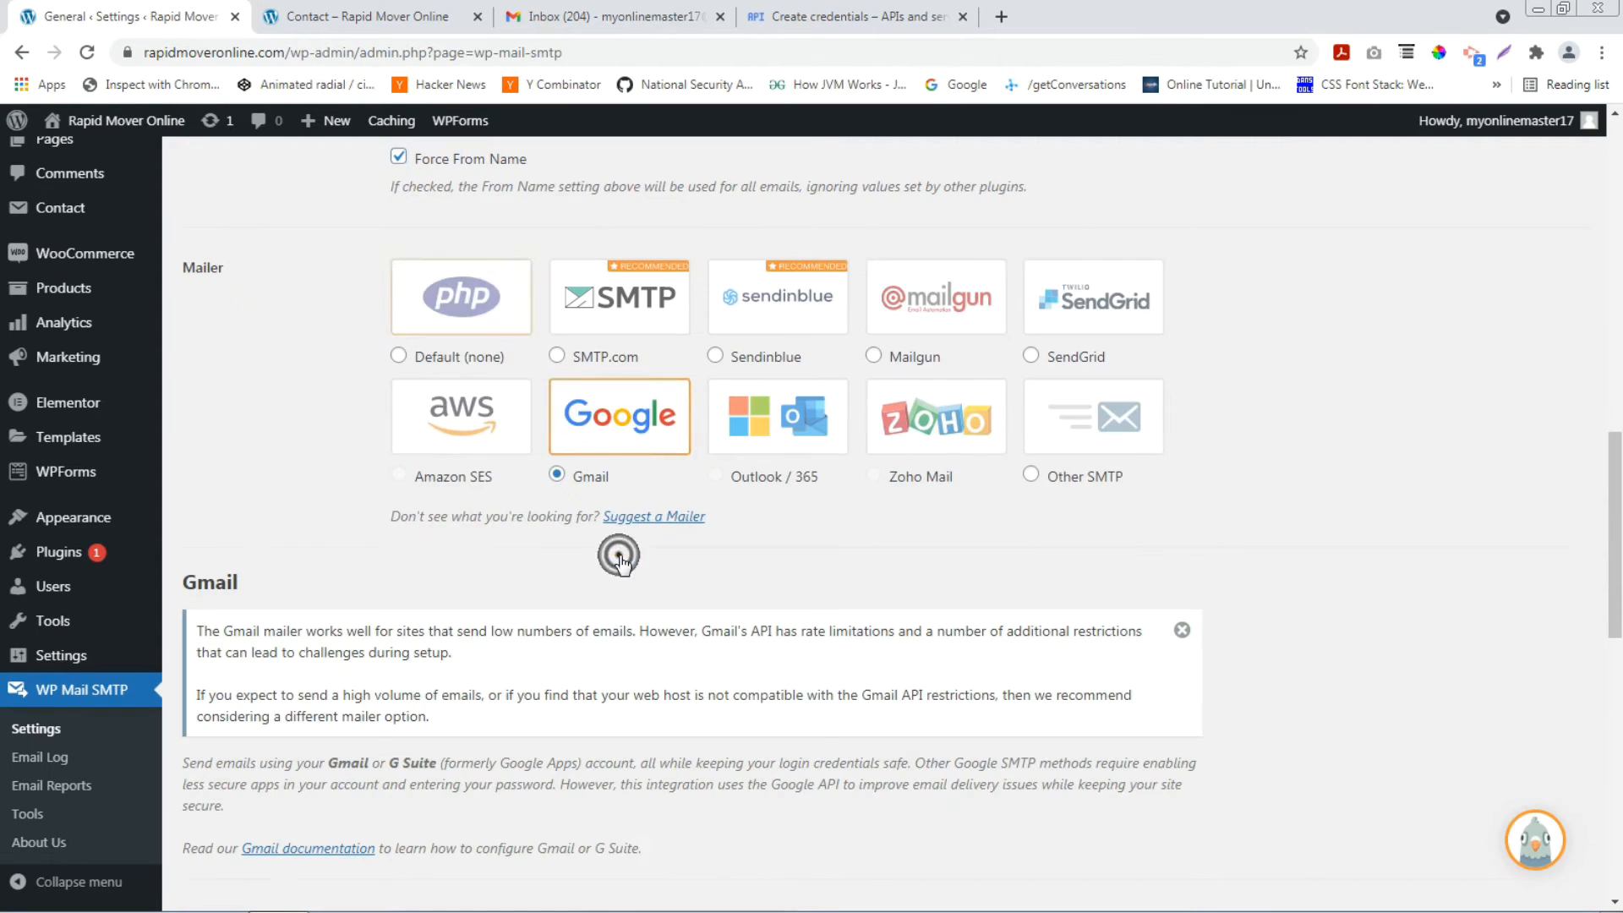
{"action": "scroll", "coordinate": [623, 564], "scroll_direction": "down", "scroll_amount": 5}
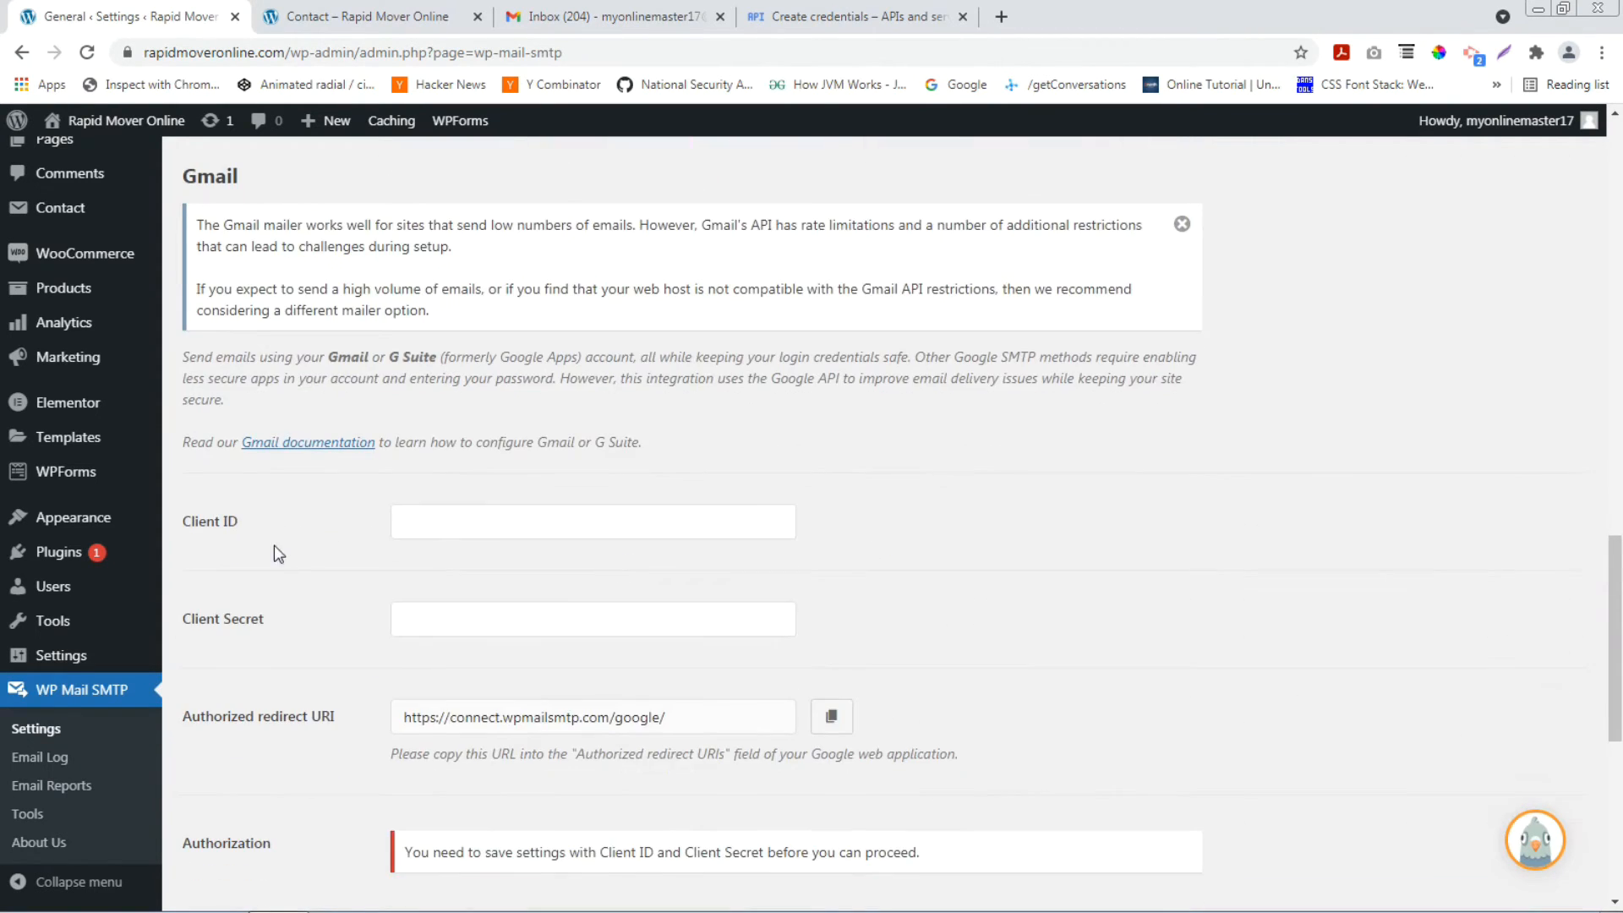
{"action": "scroll", "coordinate": [513, 594], "scroll_direction": "down", "scroll_amount": 3}
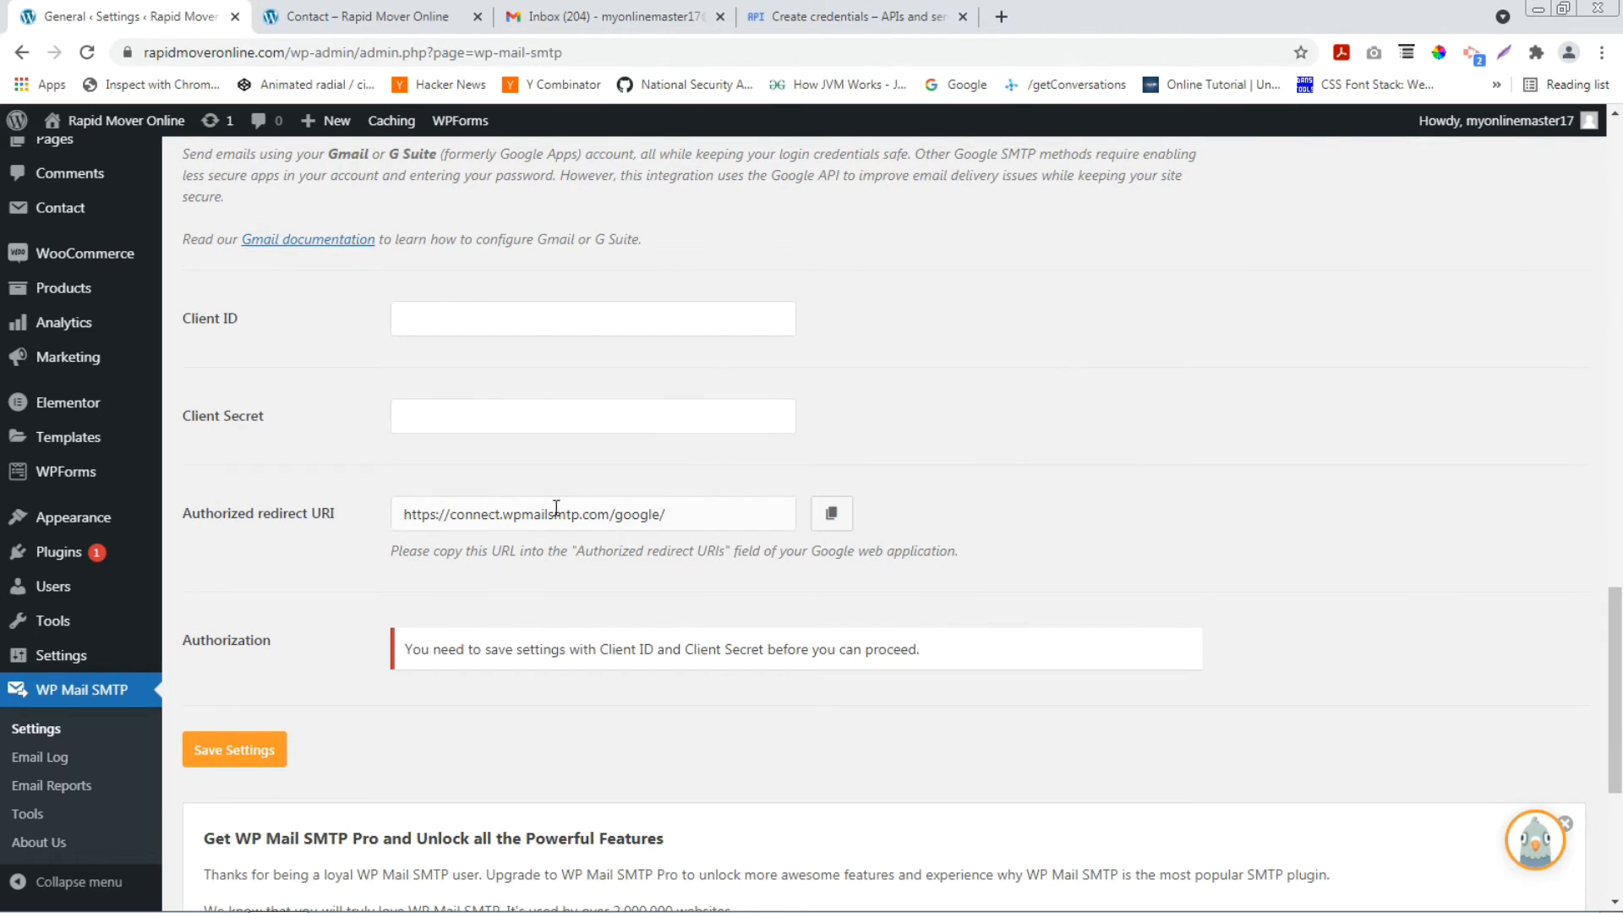
{"action": "left_click", "coordinate": [793, 16]}
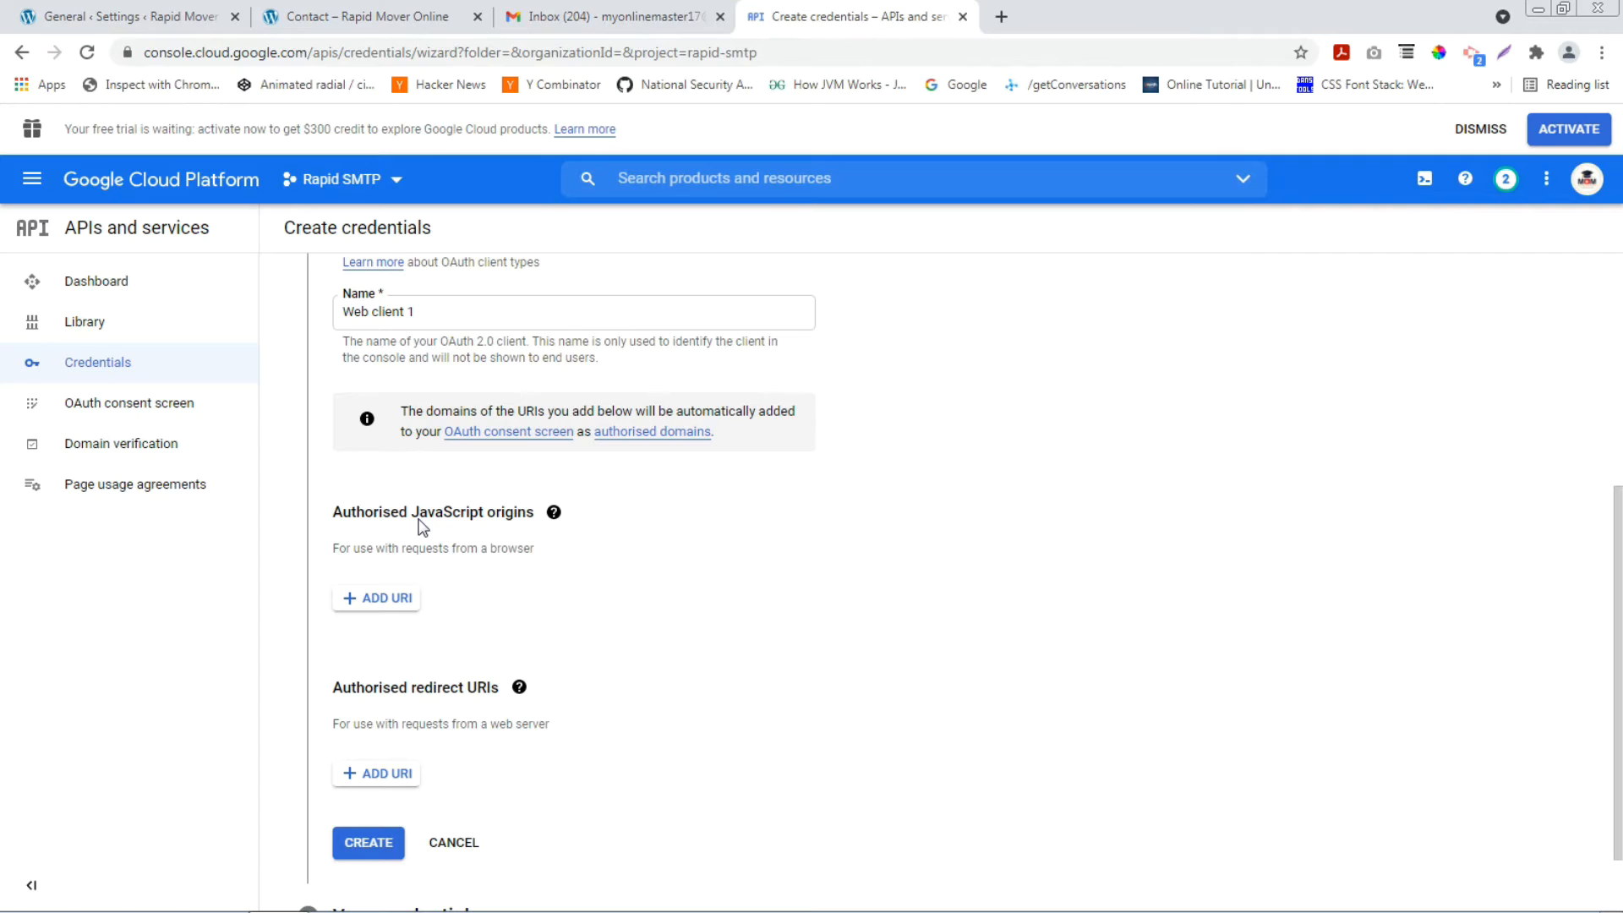
{"action": "left_click", "coordinate": [391, 598]}
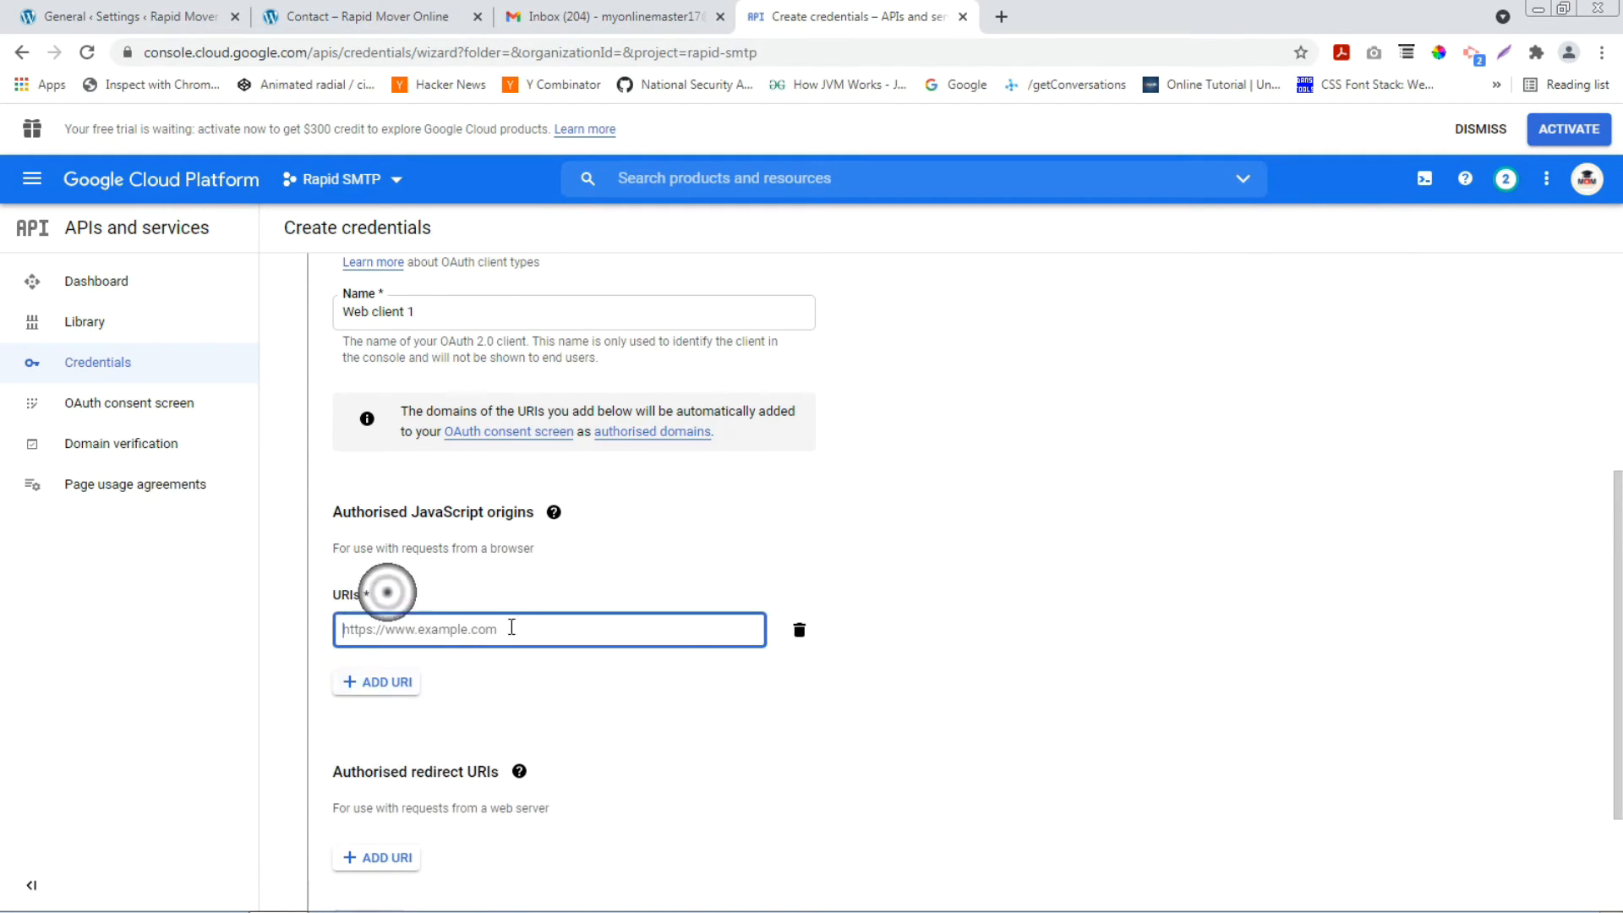
{"action": "left_click", "coordinate": [120, 14]}
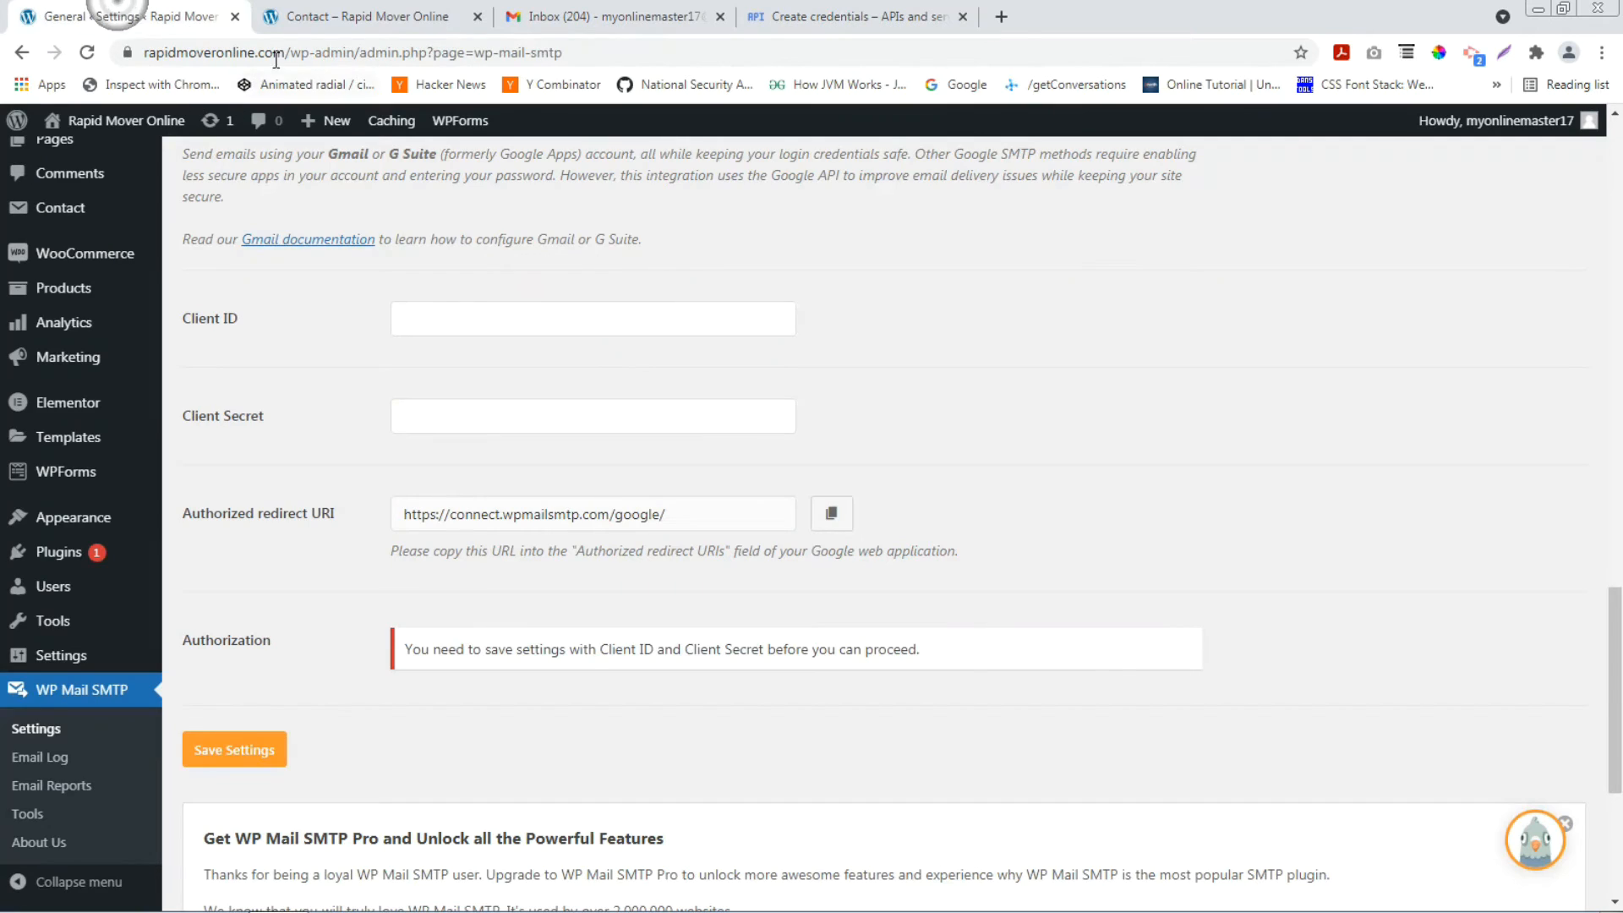
{"action": "left_click", "coordinate": [159, 53]}
{"action": "left_click_drag", "start_coordinate": [159, 53], "coordinate": [283, 53]}
{"action": "right_click", "coordinate": [238, 51]}
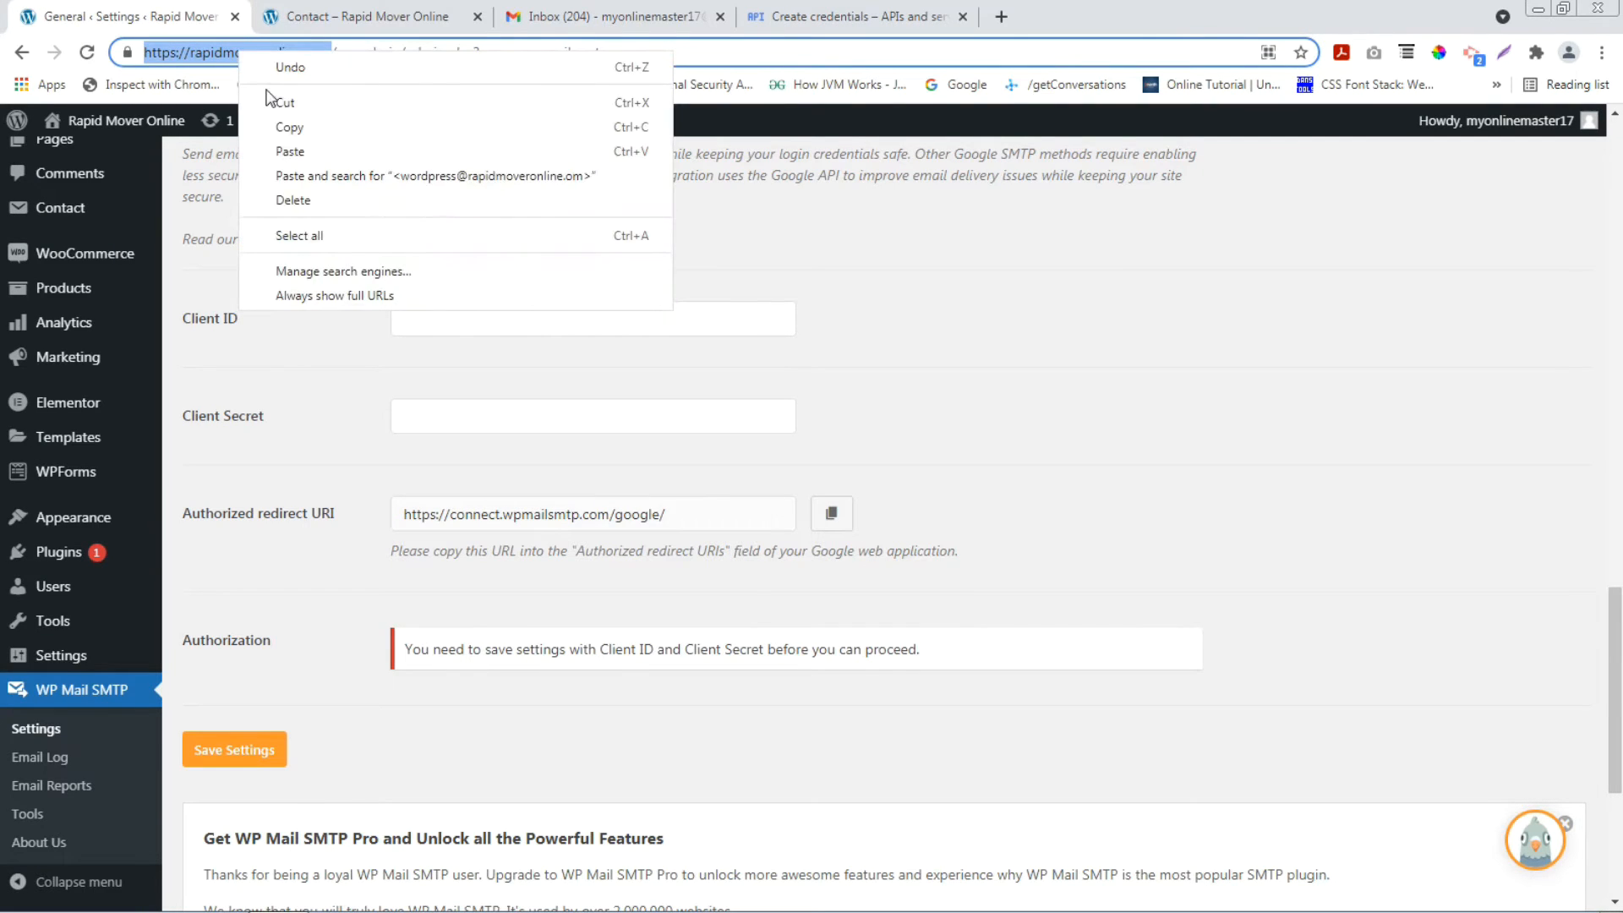
{"action": "left_click", "coordinate": [279, 123]}
{"action": "left_click", "coordinate": [934, 11]}
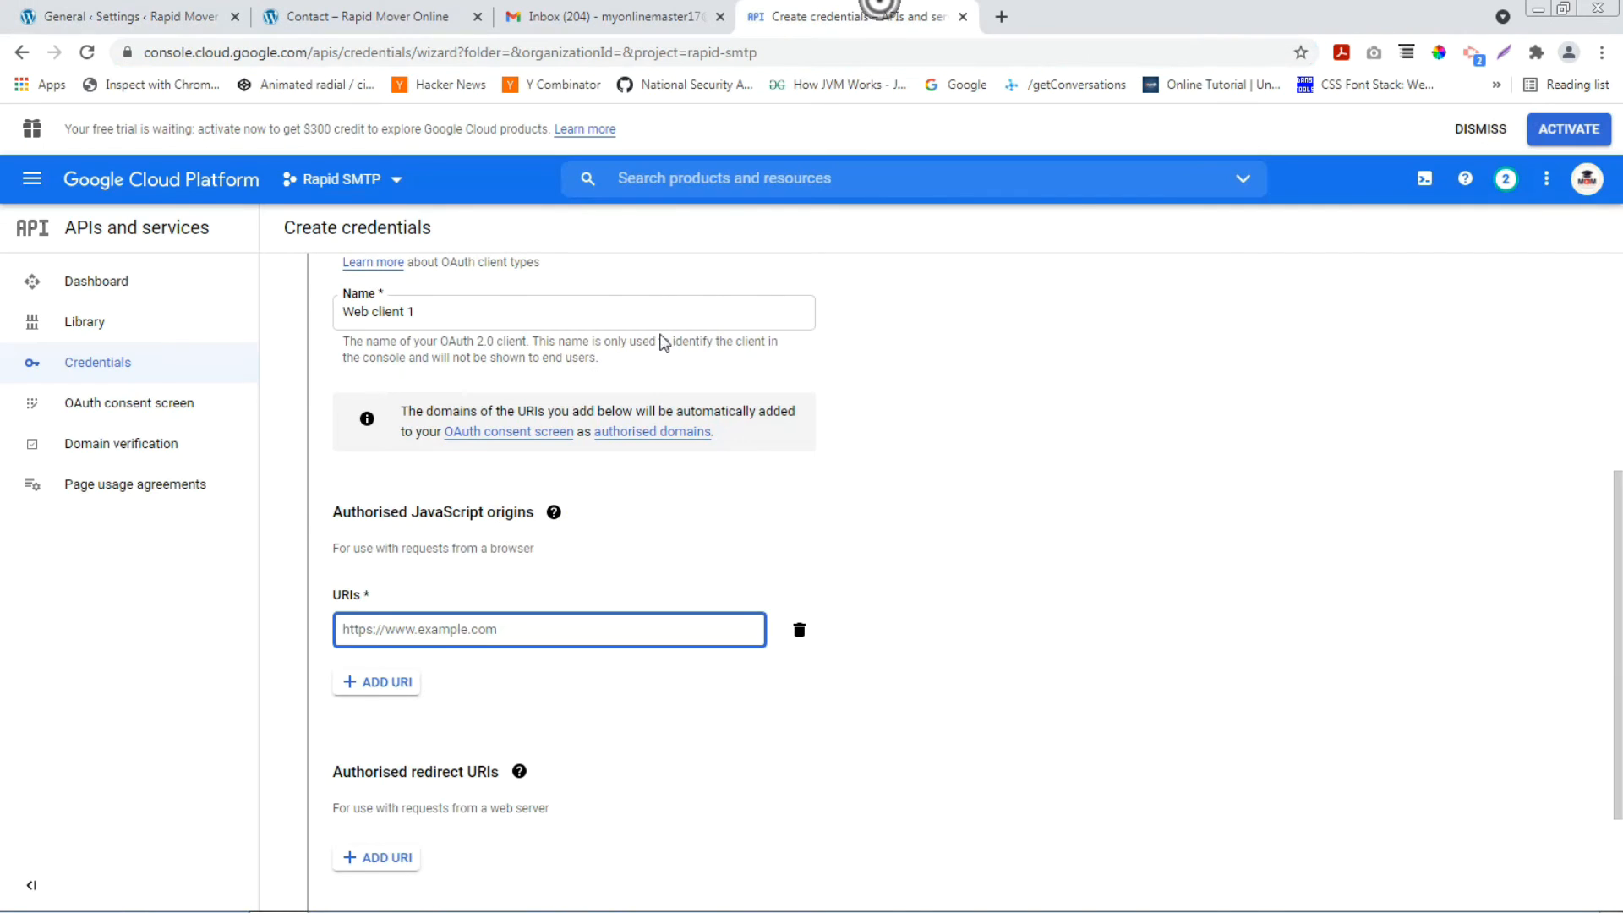
{"action": "right_click", "coordinate": [476, 627]}
{"action": "left_click", "coordinate": [549, 755]}
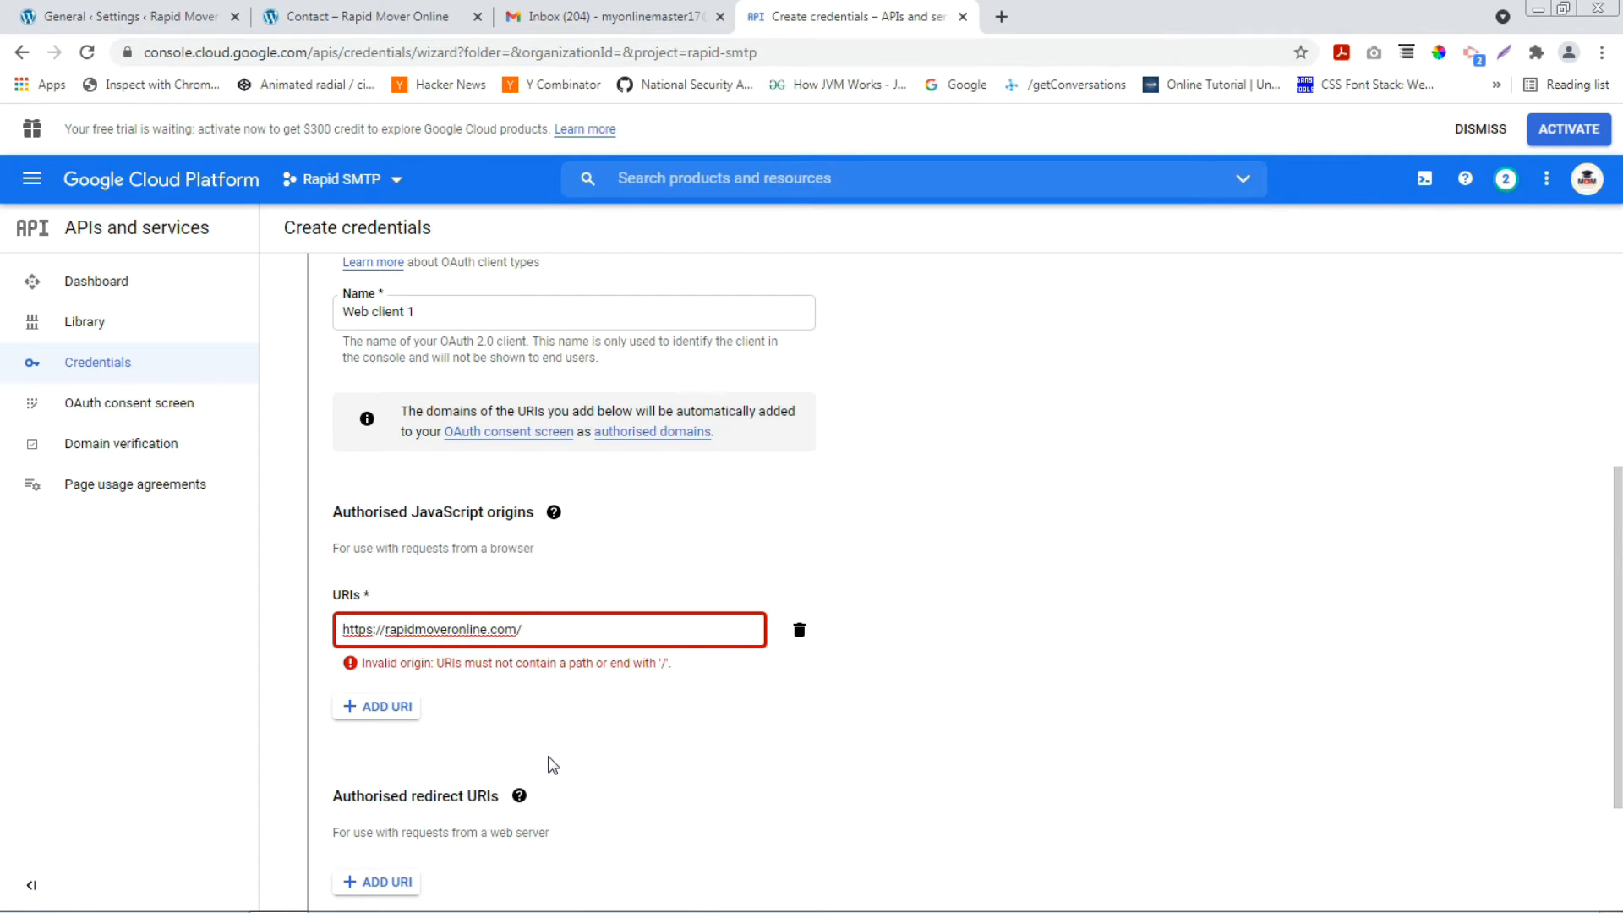
{"action": "key", "text": "BackSpace"}
{"action": "left_click", "coordinate": [660, 712]}
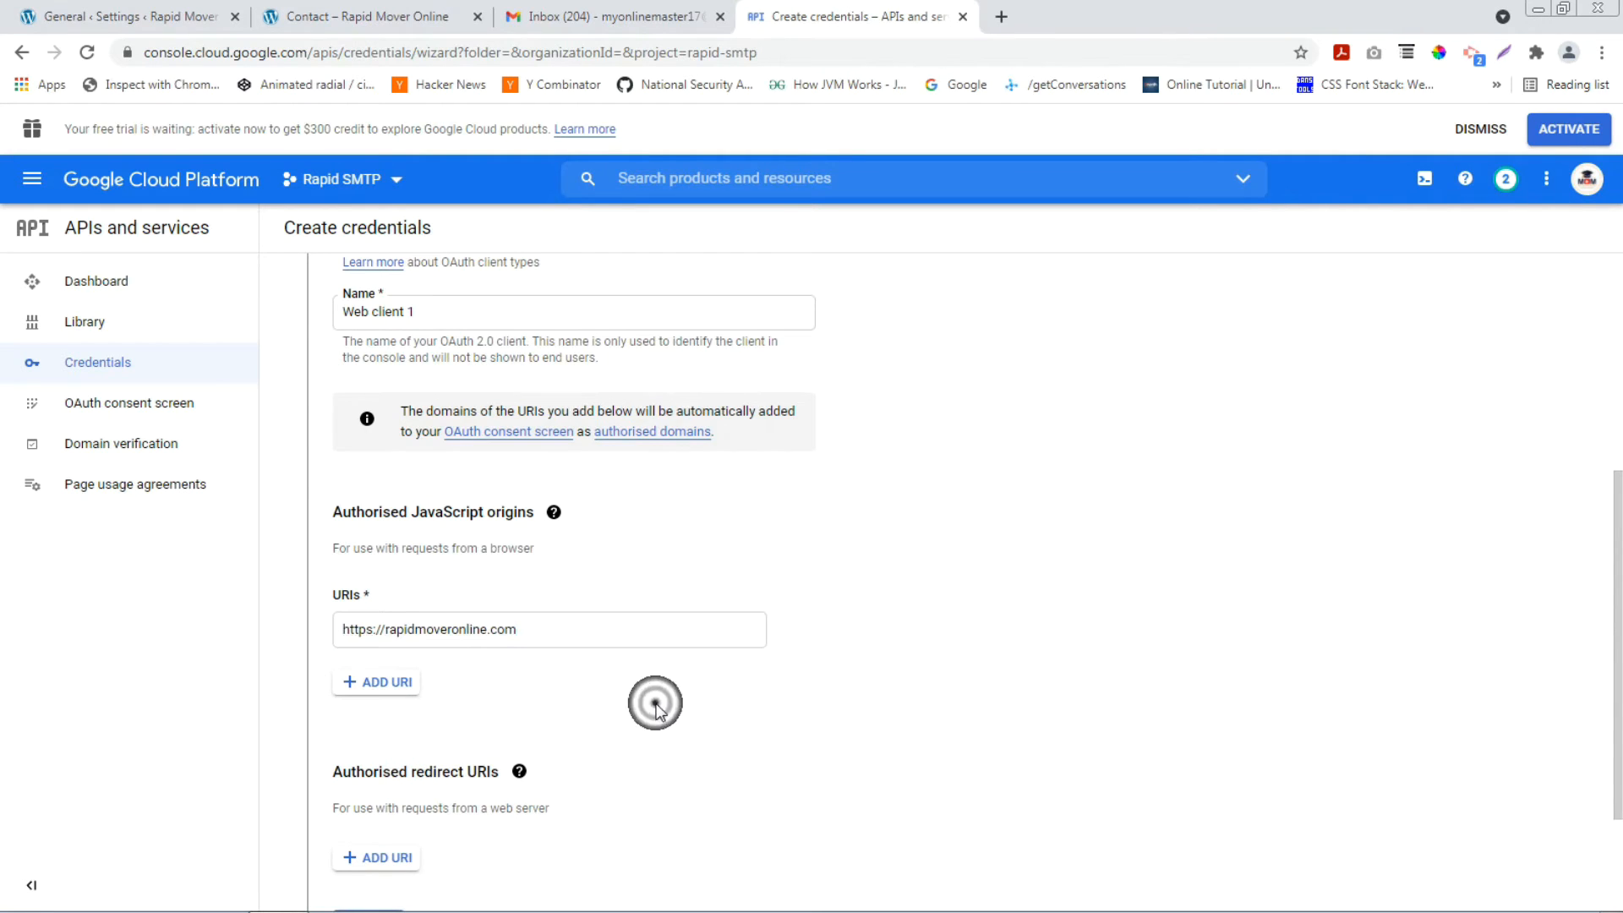
{"action": "scroll", "coordinate": [660, 713], "scroll_direction": "down", "scroll_amount": 2}
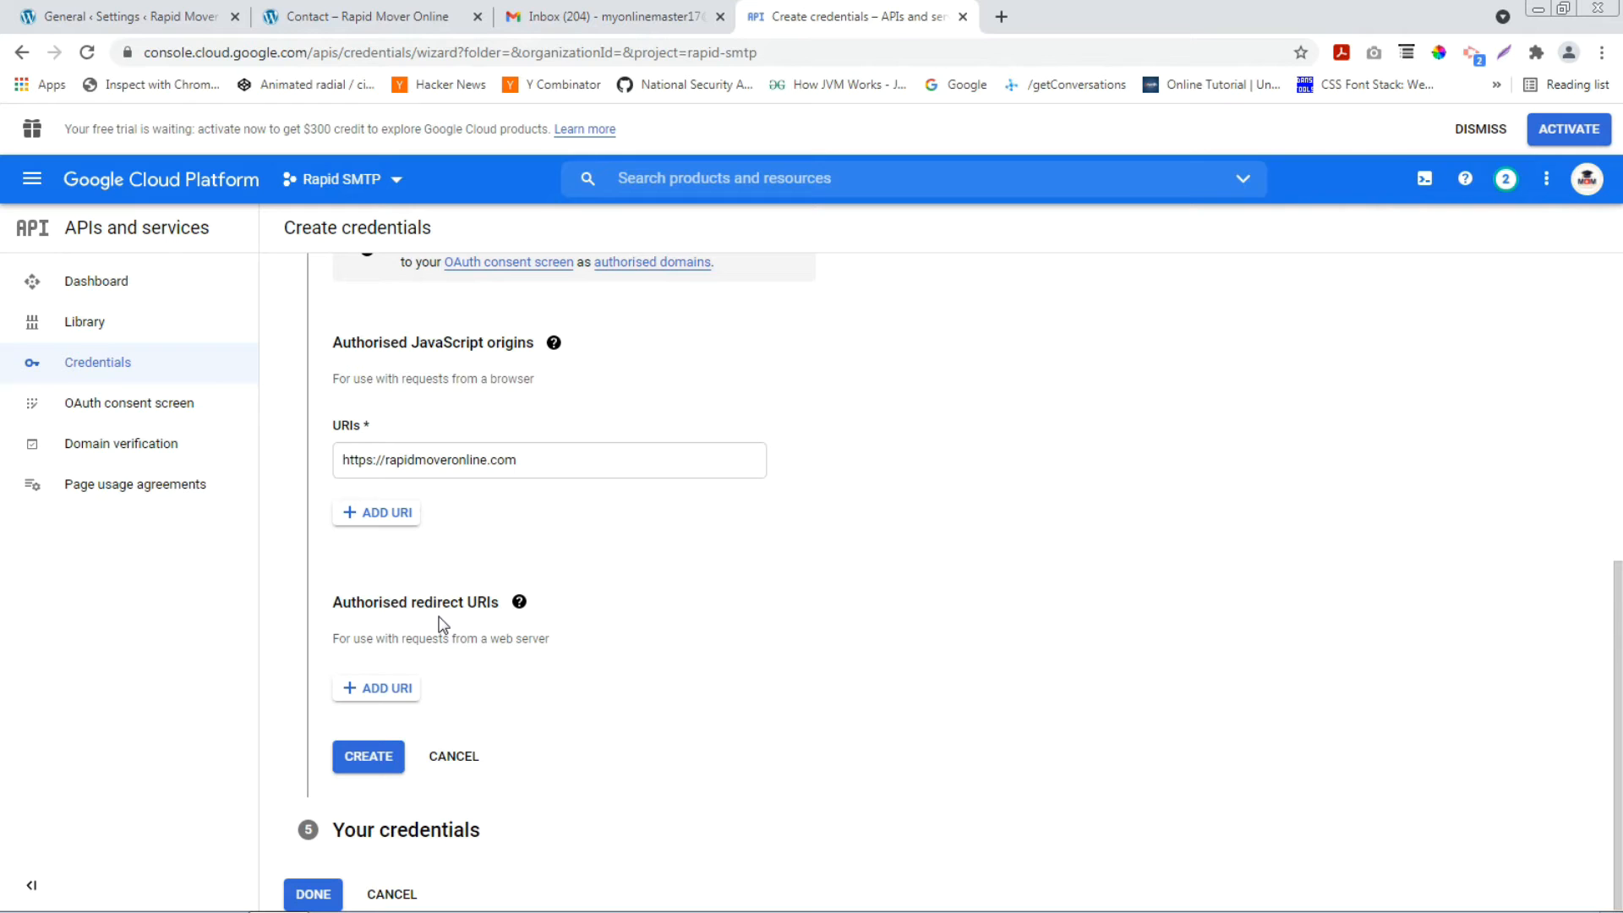
{"action": "left_click", "coordinate": [386, 696]}
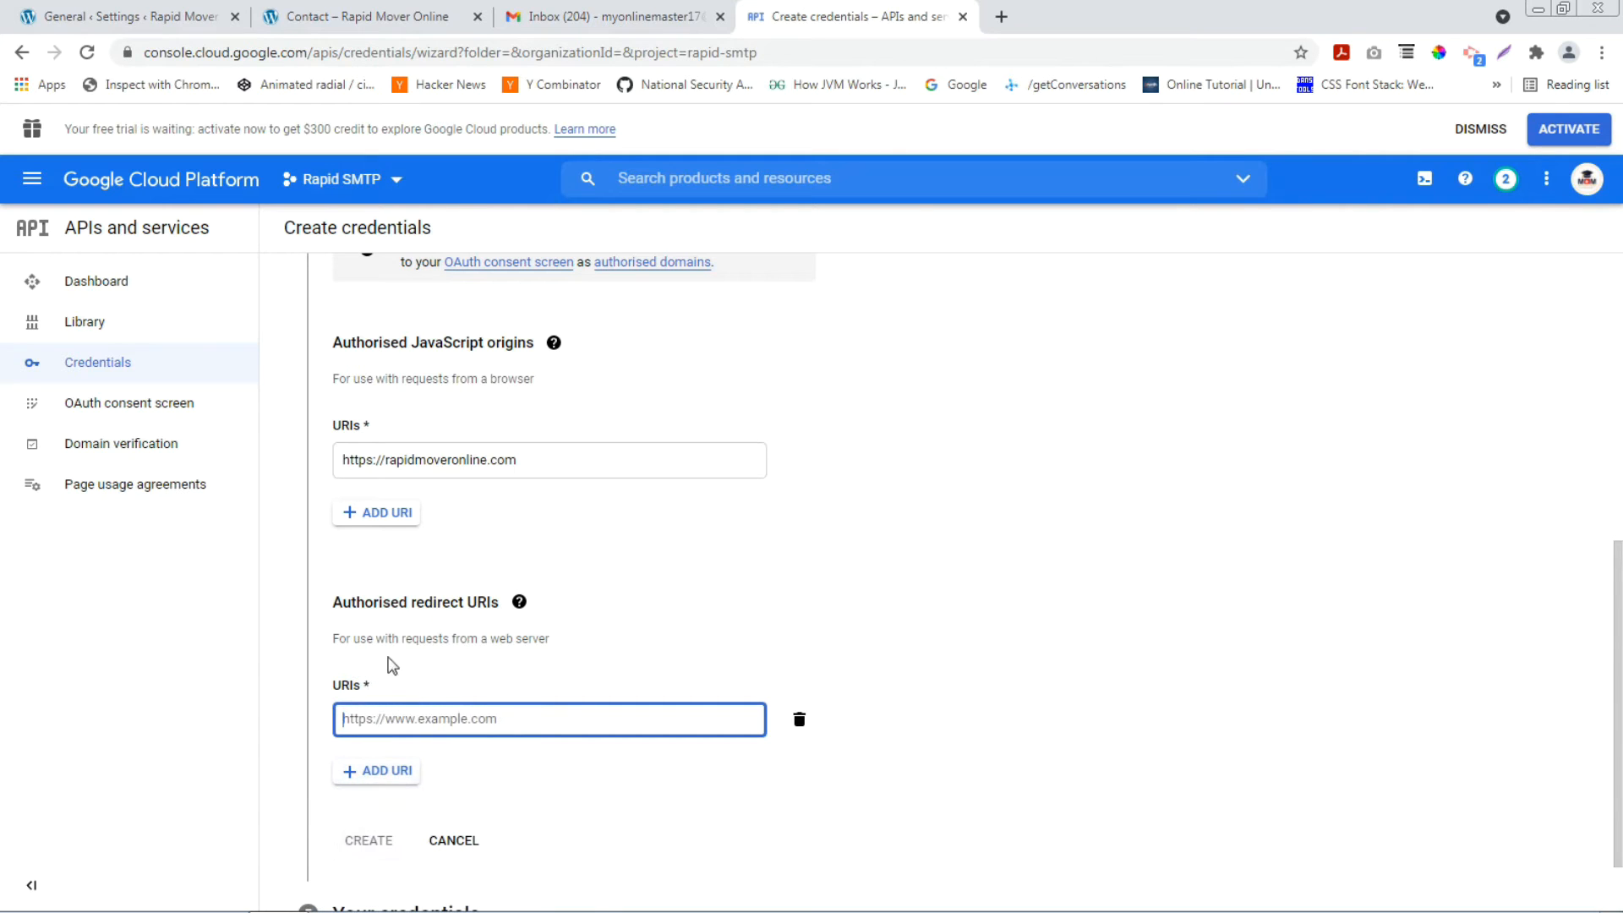
{"action": "left_click", "coordinate": [123, 13]}
{"action": "scroll", "coordinate": [586, 451], "scroll_direction": "down", "scroll_amount": 1}
{"action": "left_click_drag", "start_coordinate": [183, 412], "coordinate": [331, 423]}
{"action": "left_click", "coordinate": [832, 412]}
{"action": "left_click", "coordinate": [795, 26]}
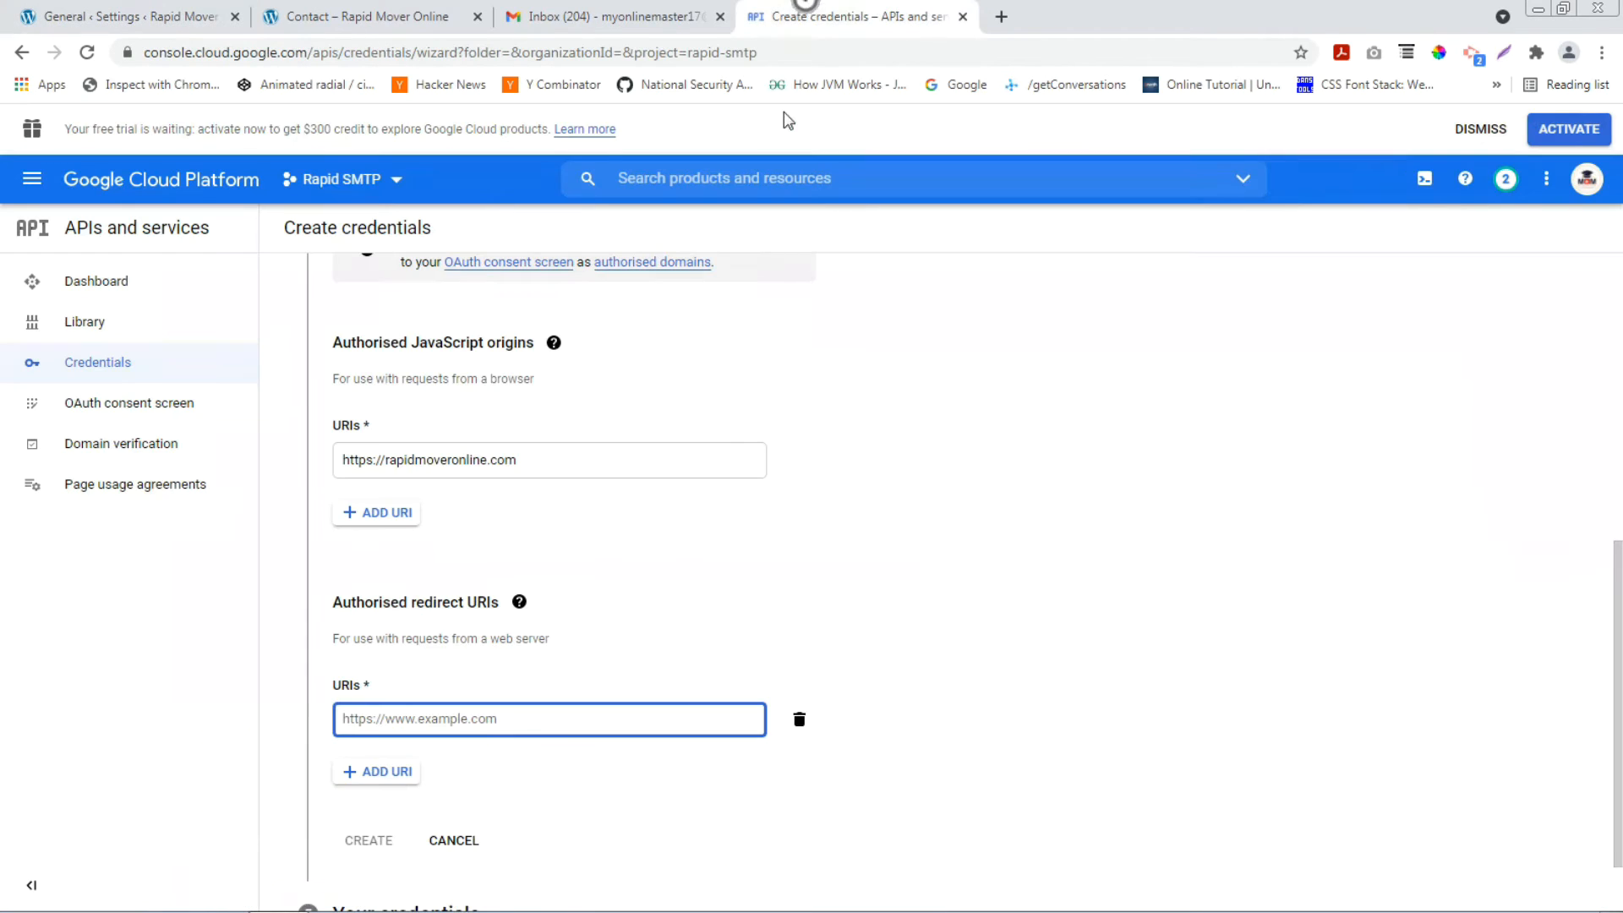
{"action": "right_click", "coordinate": [481, 721]}
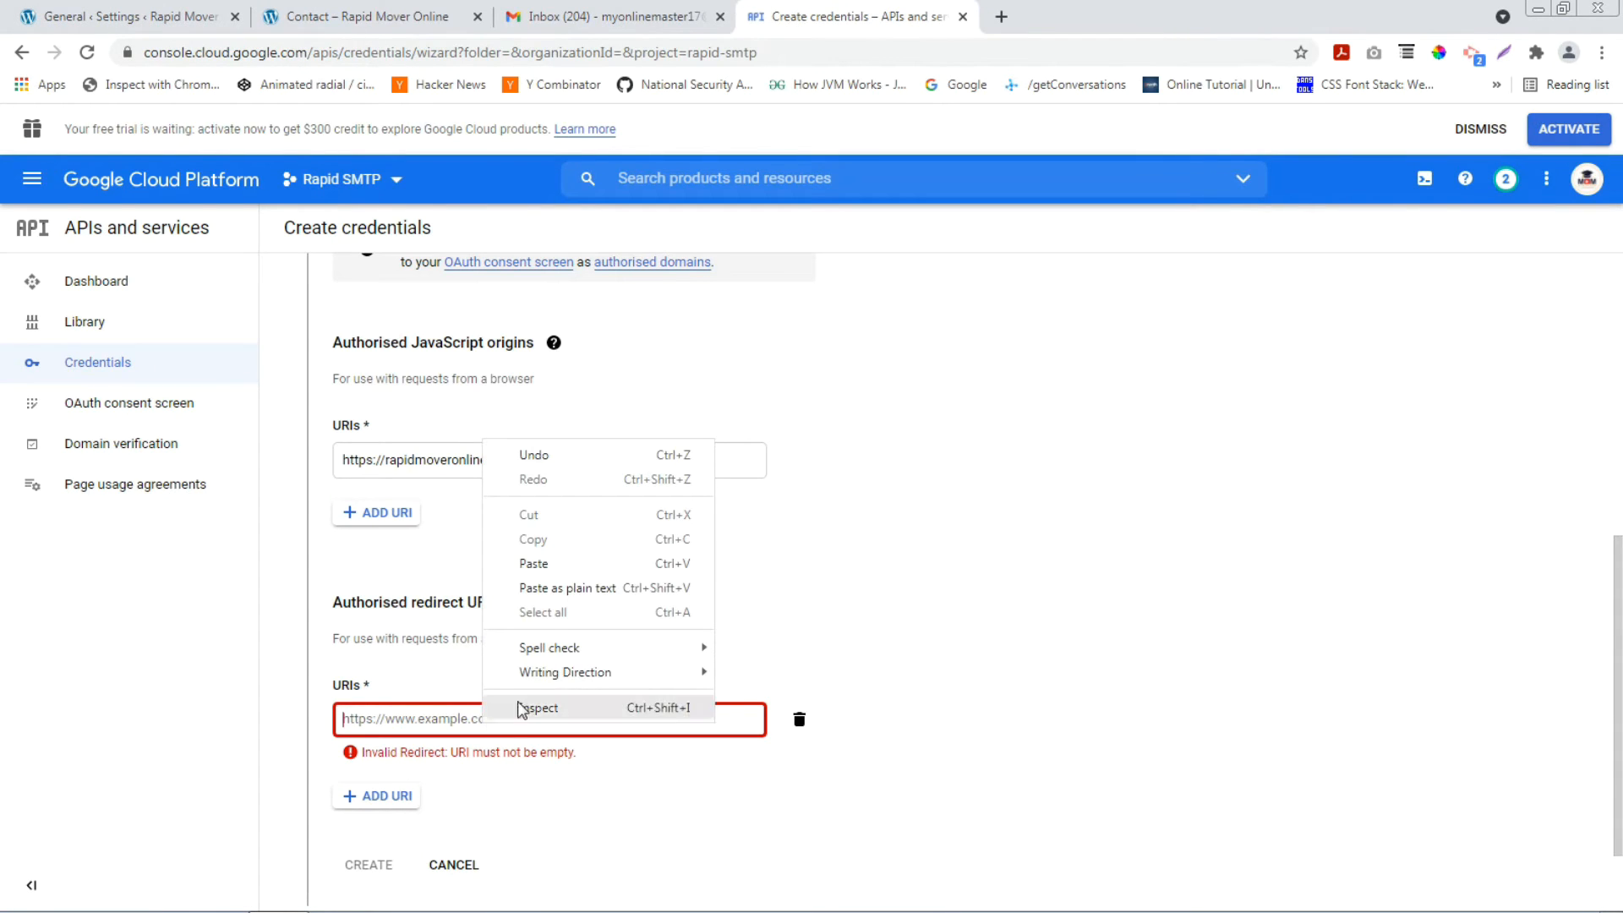
{"action": "left_click", "coordinate": [534, 563]}
{"action": "scroll", "coordinate": [409, 873], "scroll_direction": "down", "scroll_amount": 1}
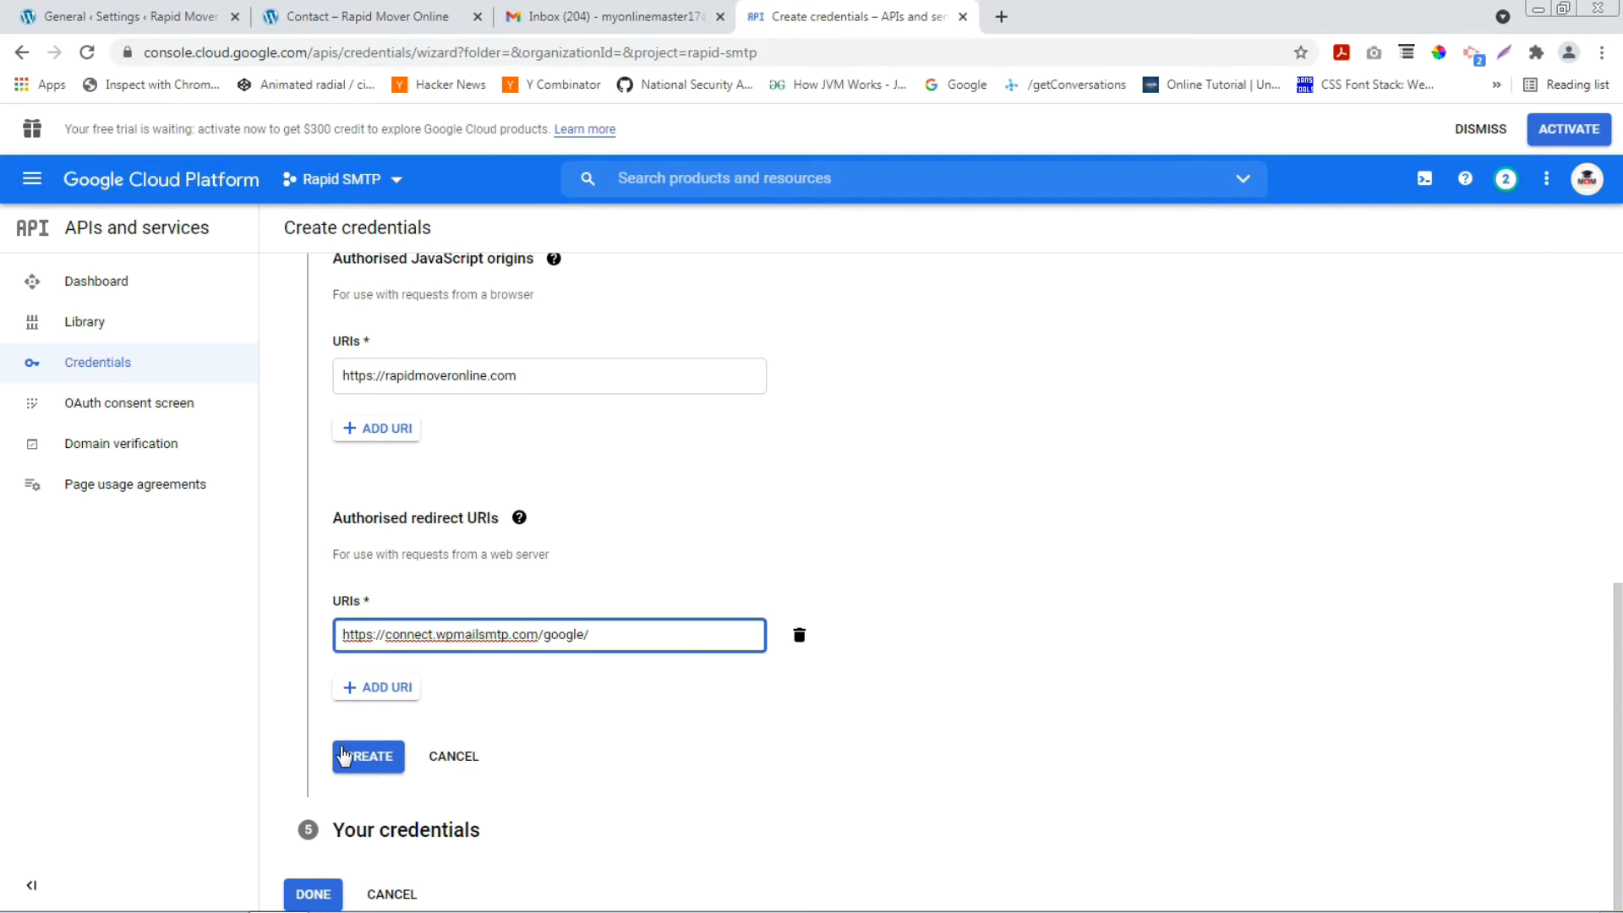
{"action": "left_click", "coordinate": [377, 761]}
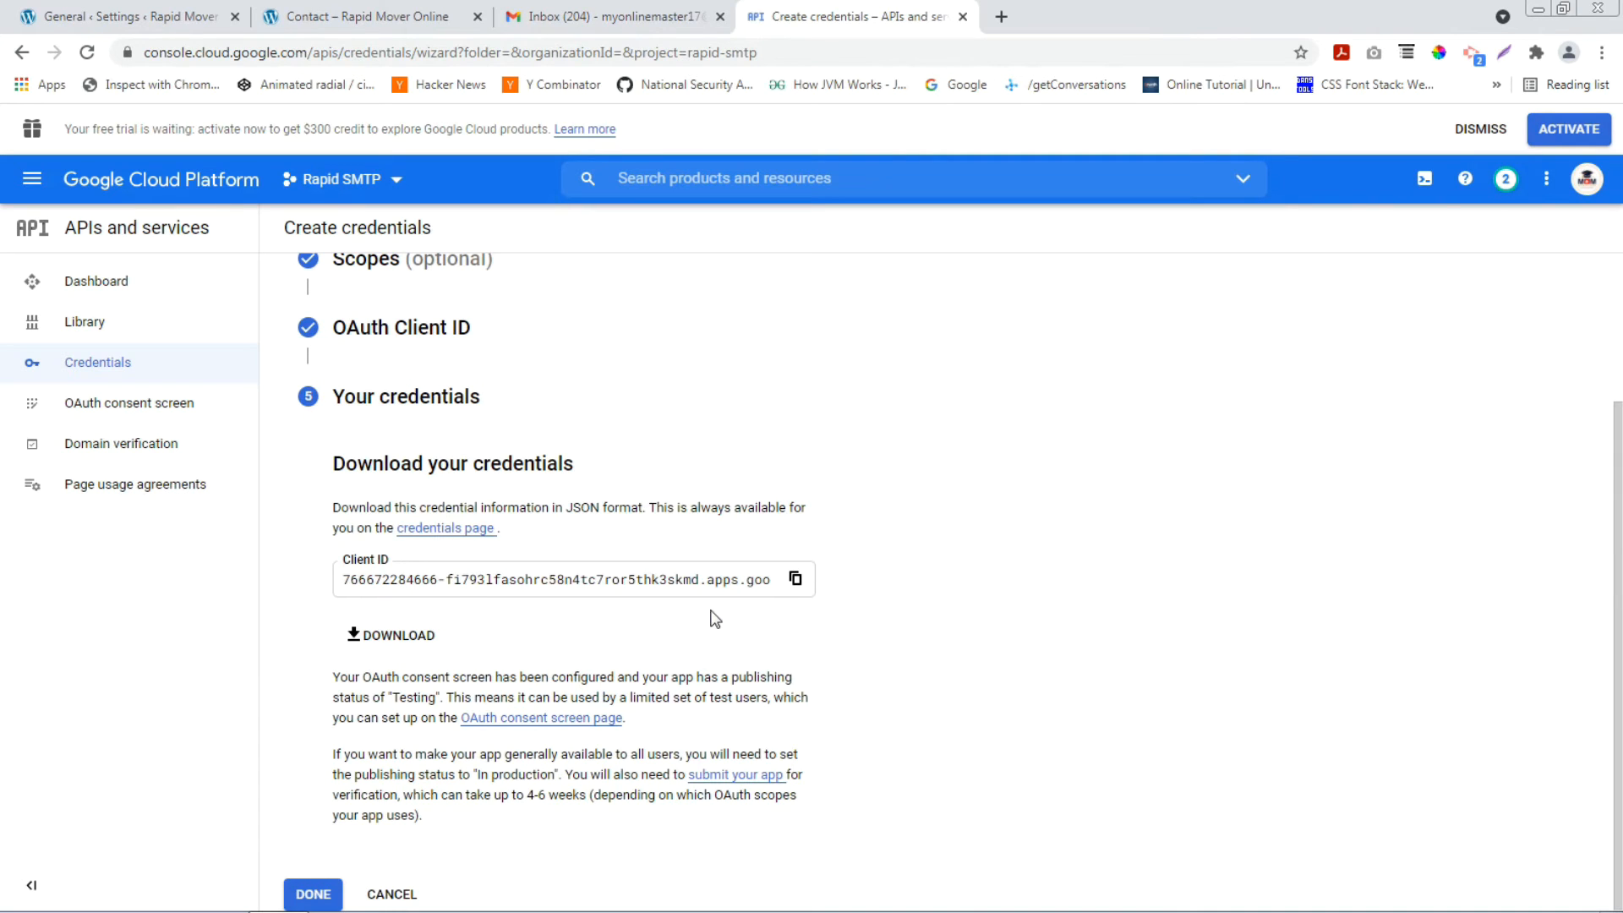
Close the creation dialog, dismiss the free-trial banner and open Web client 1's details.
{"action": "left_click", "coordinate": [312, 896]}
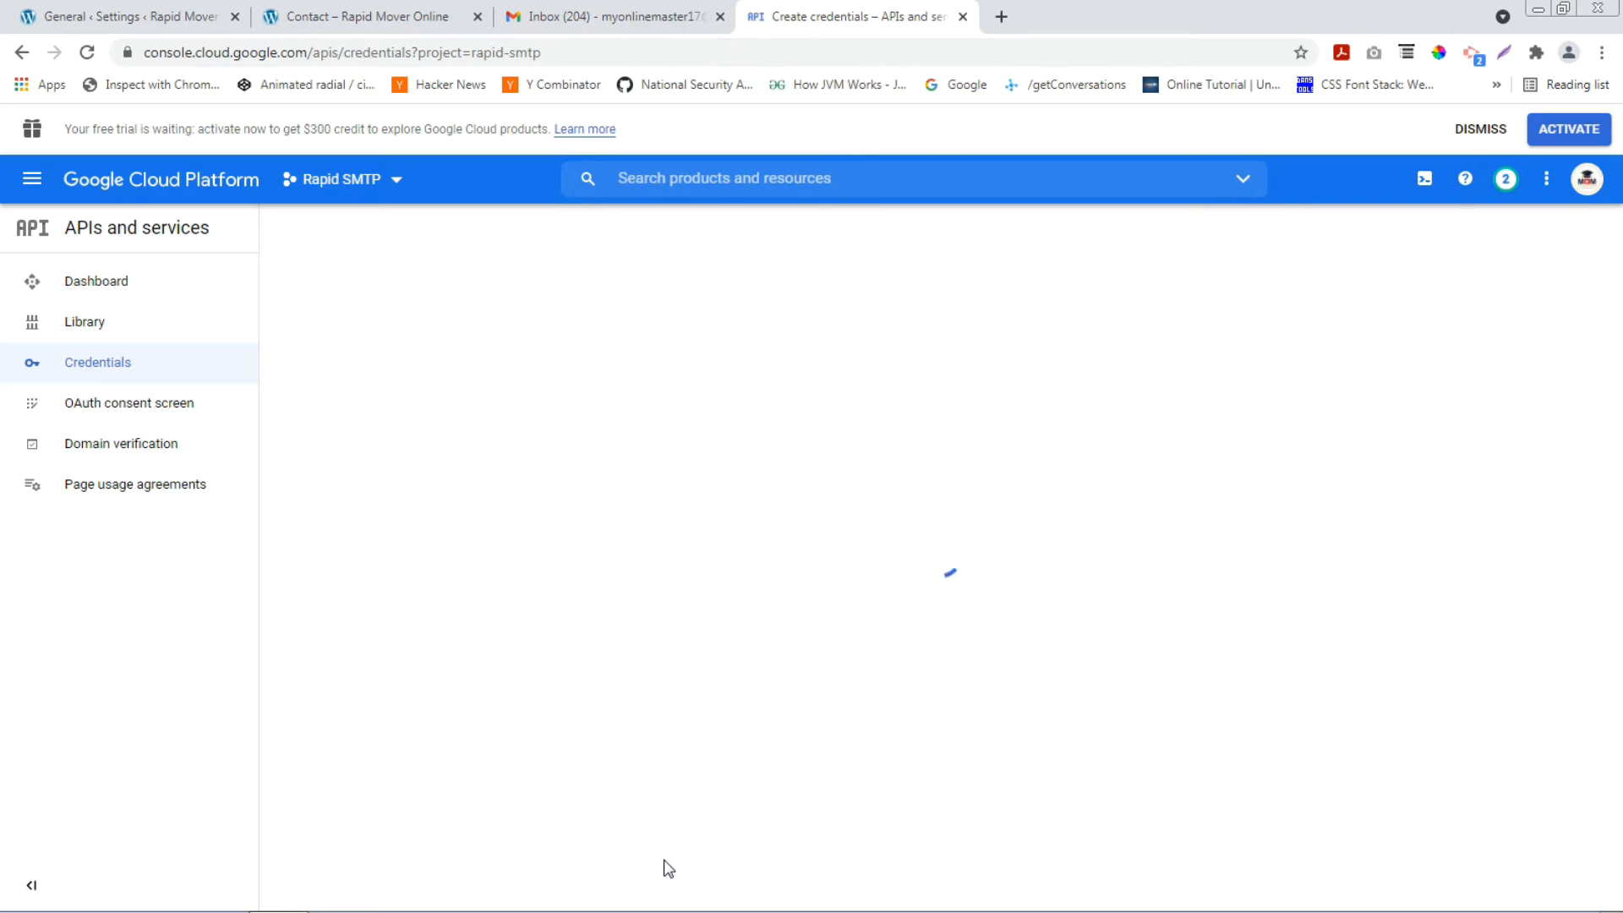
{"action": "left_click", "coordinate": [1486, 128]}
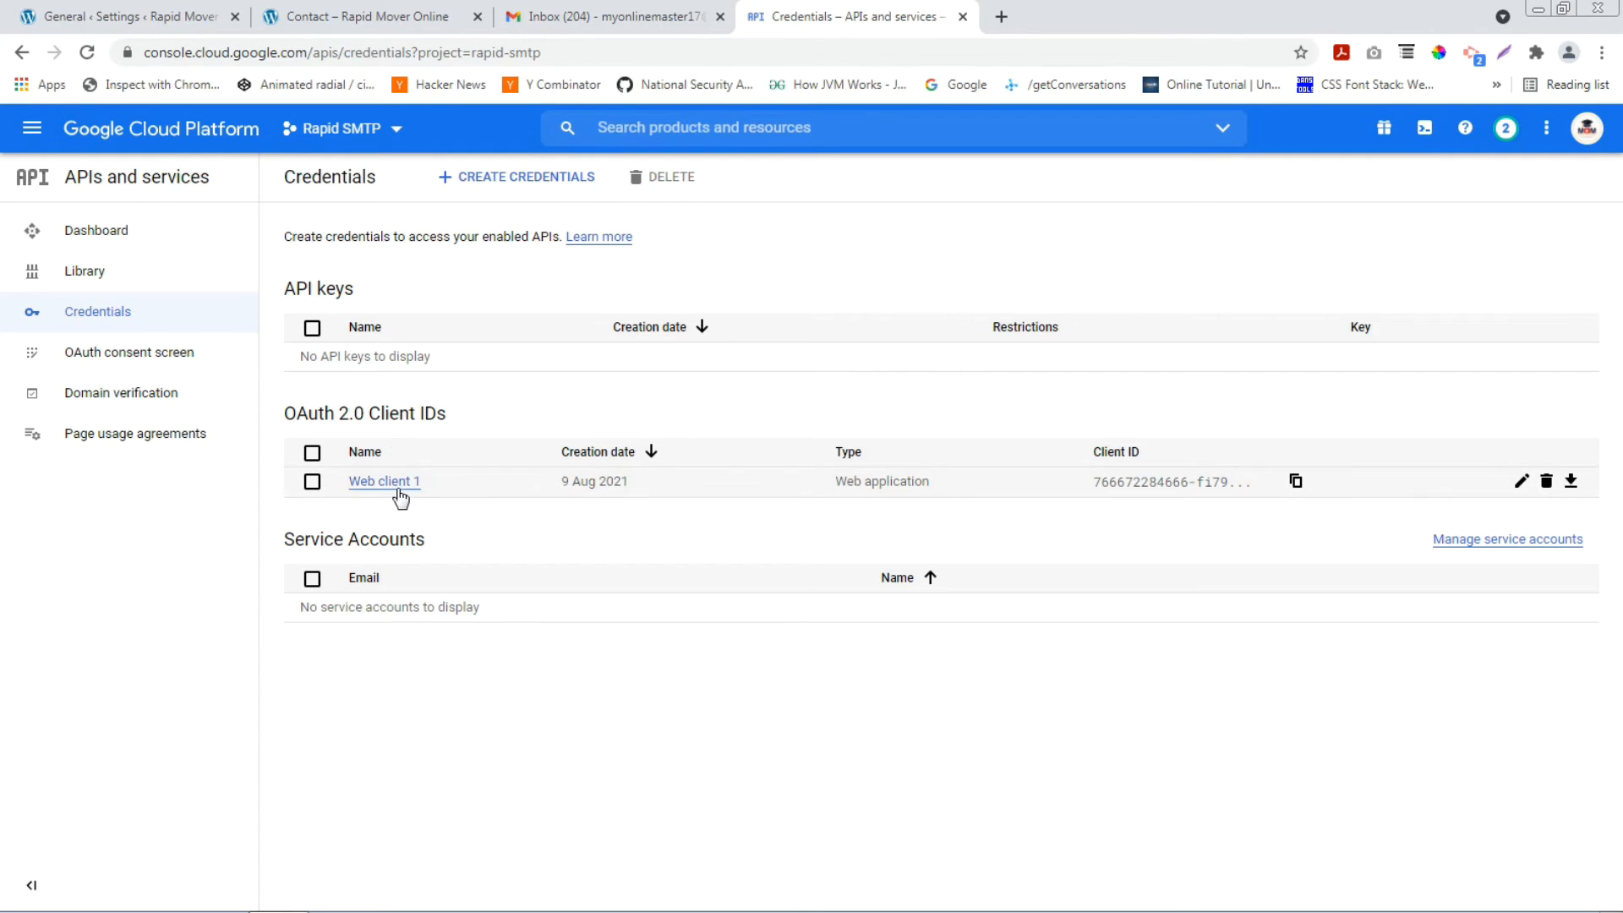
{"action": "left_click", "coordinate": [1521, 482]}
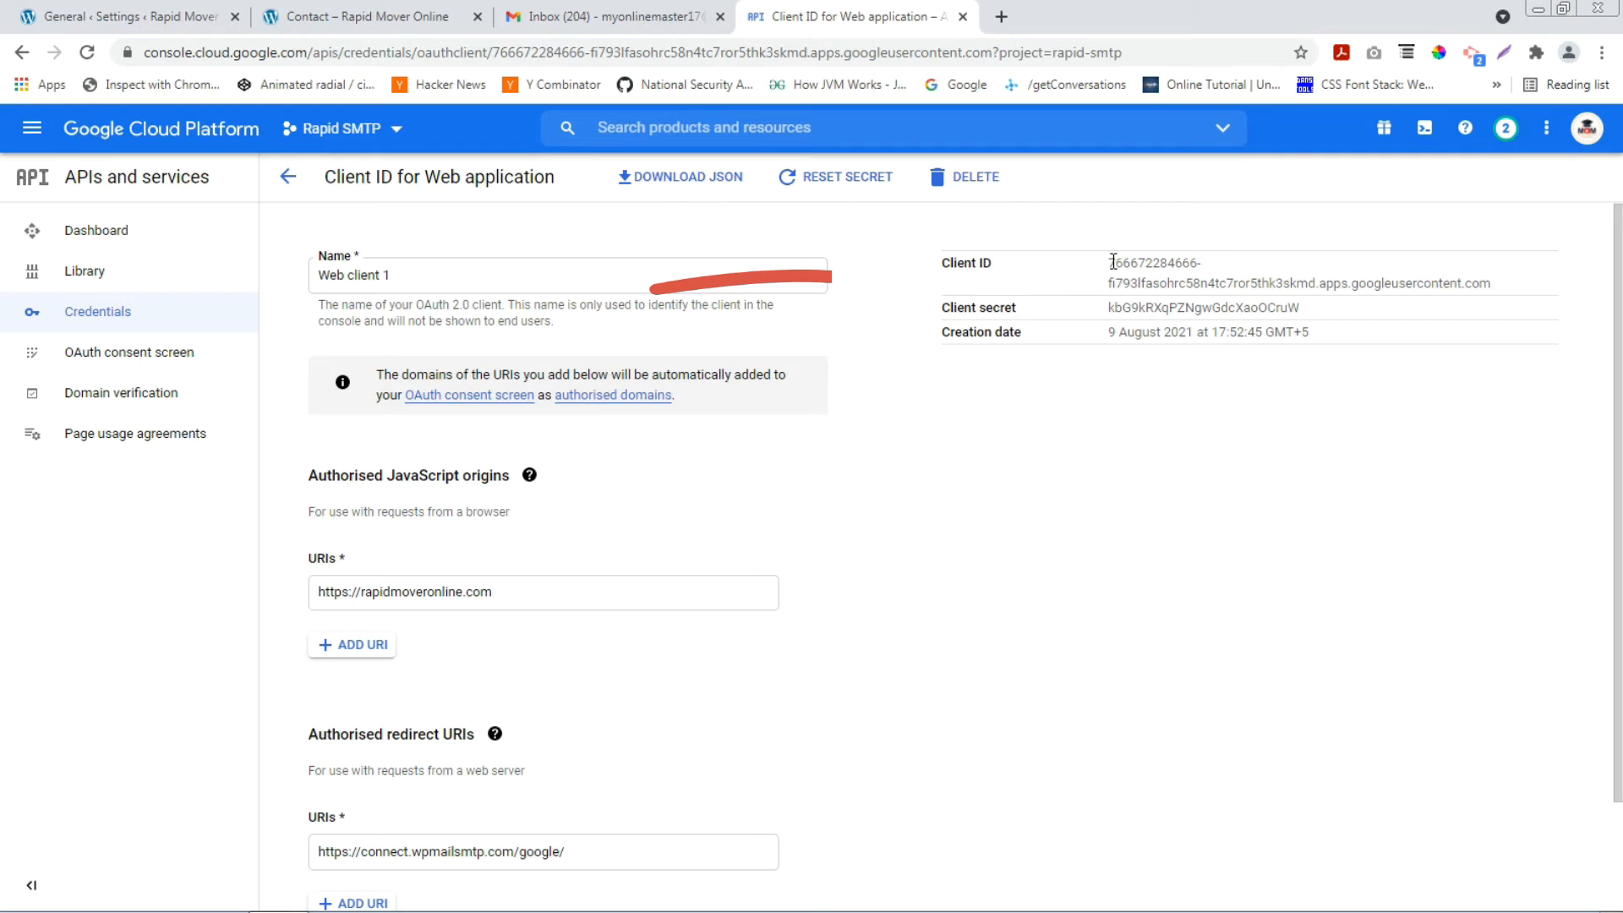
Copy Web client 1's client ID into WP Mail SMTP's Client ID field.
{"action": "mouse_move", "coordinate": [1108, 262]}
{"action": "left_mouse_down"}
{"action": "mouse_move", "coordinate": [1260, 304]}
{"action": "mouse_move", "coordinate": [1498, 298]}
{"action": "left_mouse_up"}
{"action": "right_click", "coordinate": [1498, 298]}
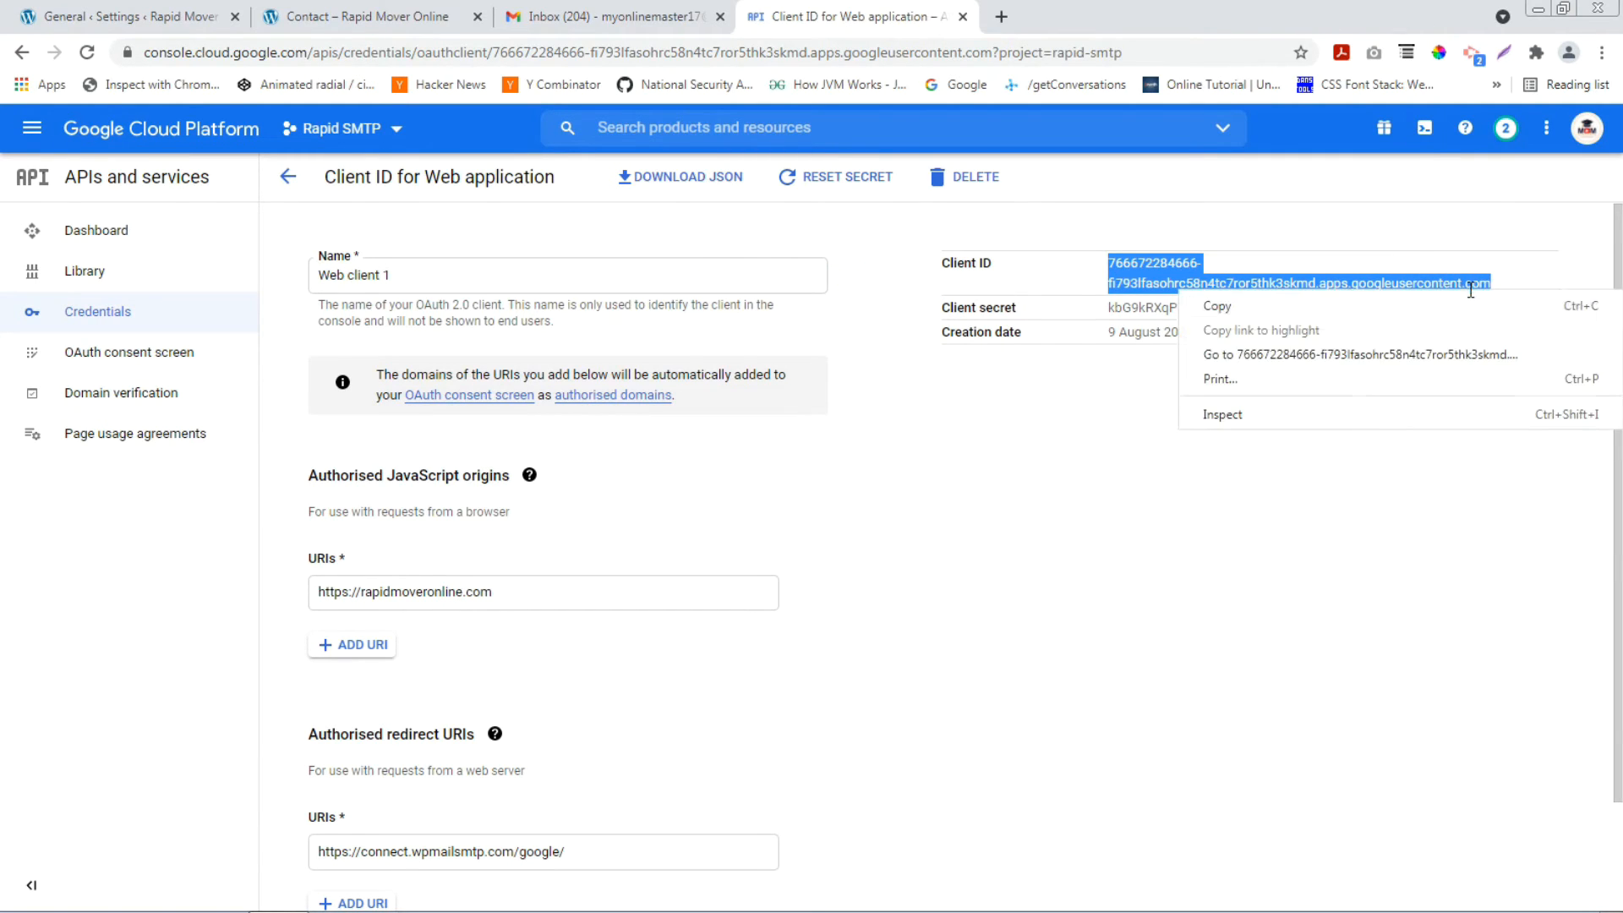
{"action": "left_click", "coordinate": [1340, 308]}
{"action": "left_click", "coordinate": [298, 10]}
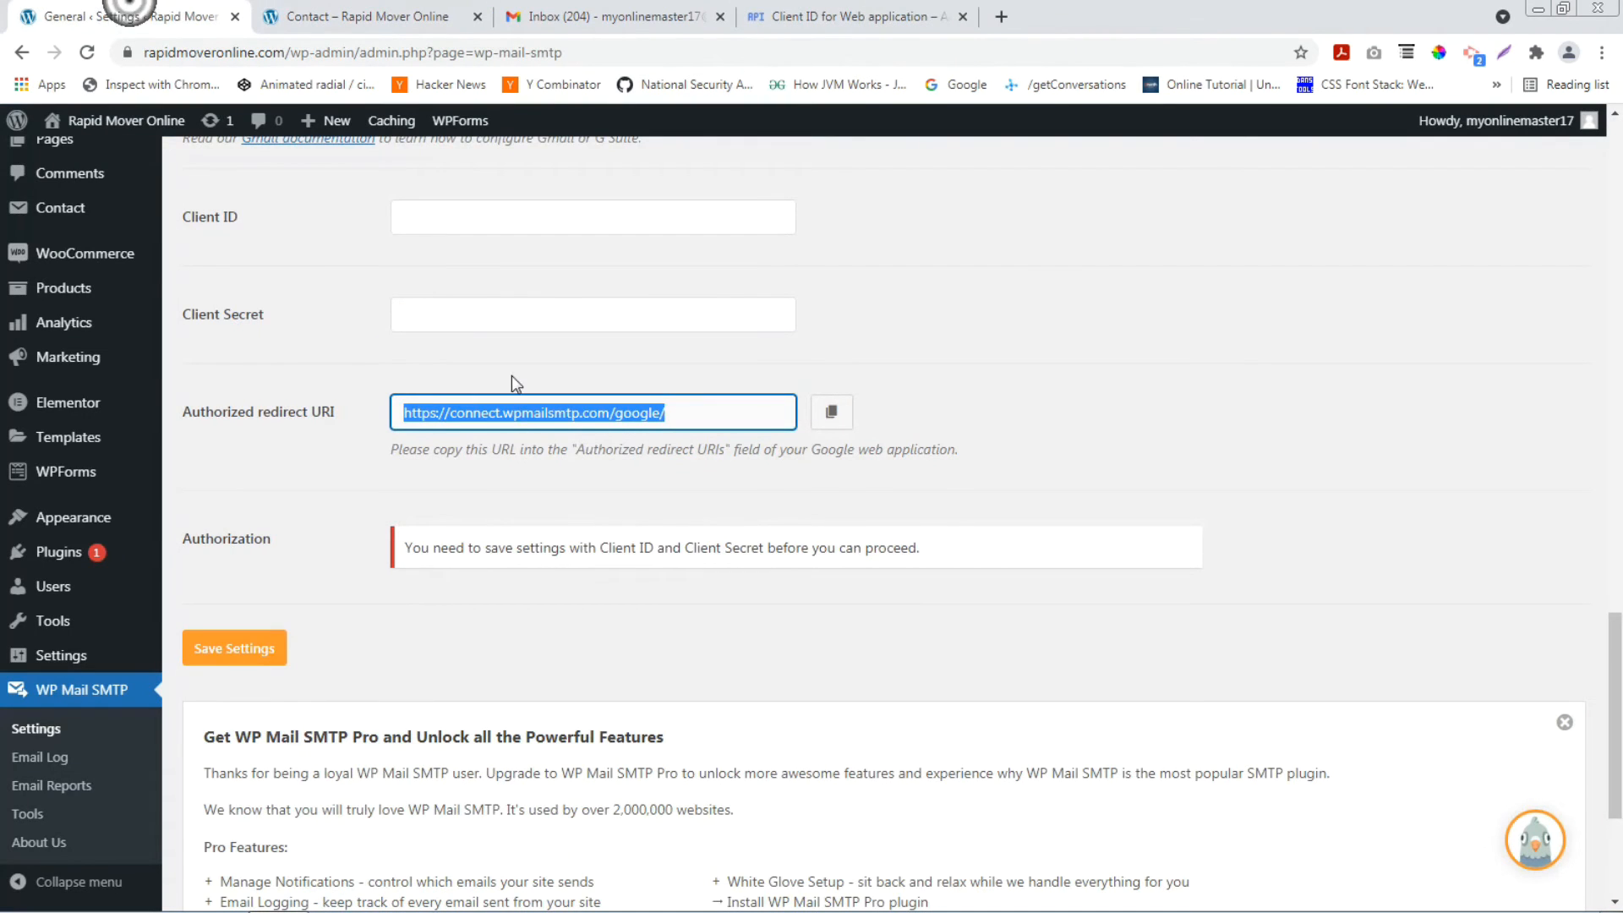
{"action": "left_click", "coordinate": [496, 213]}
{"action": "right_click", "coordinate": [496, 213]}
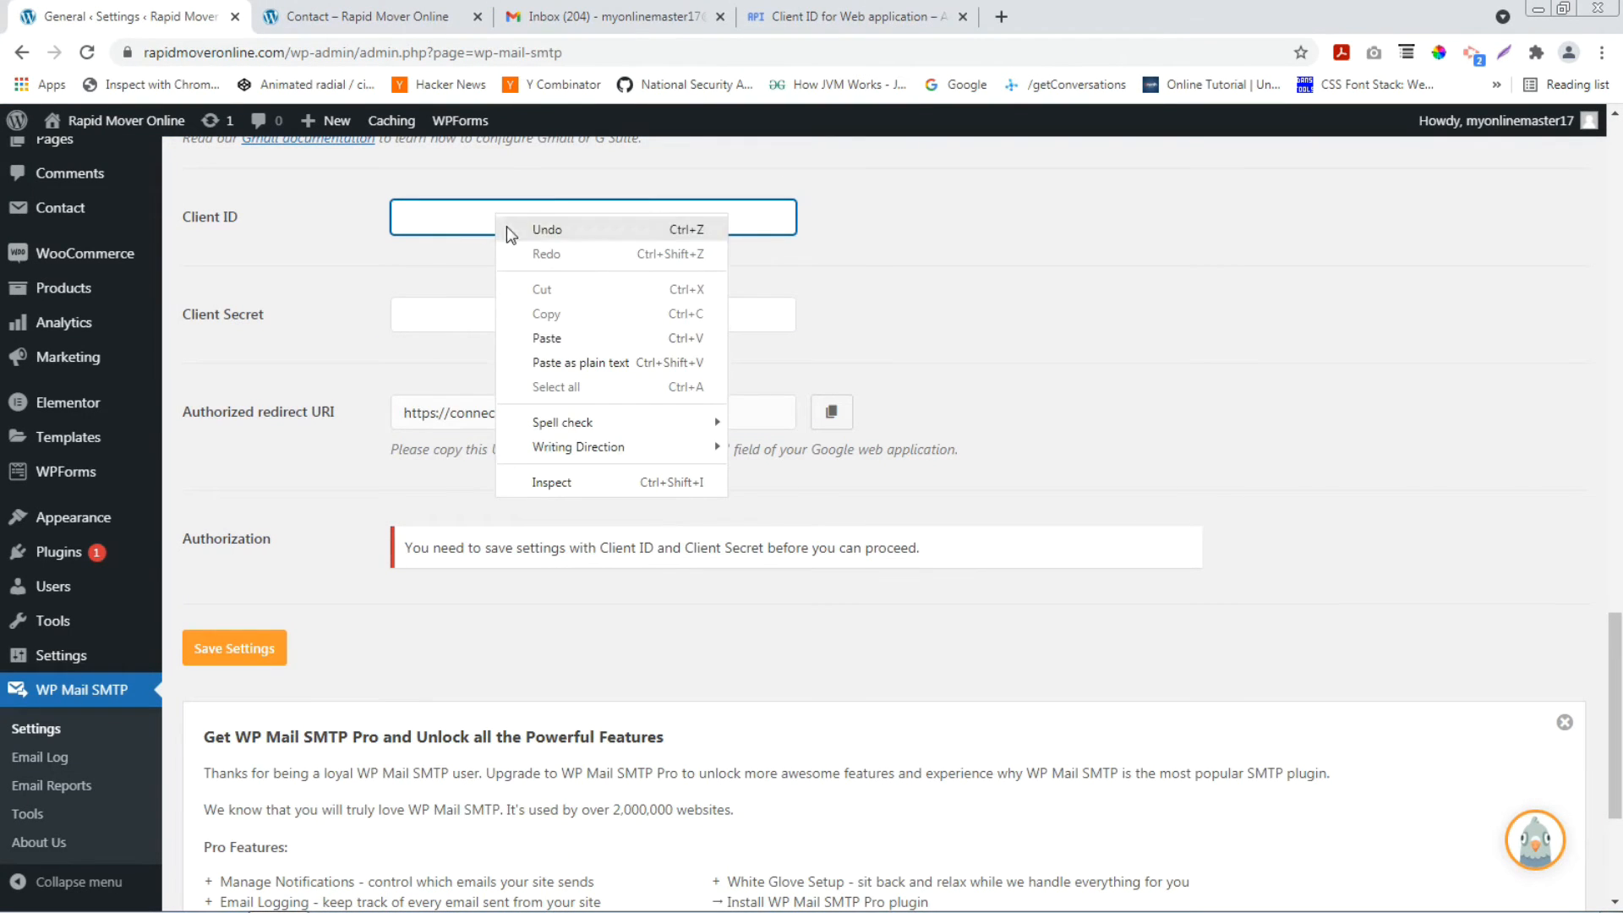
{"action": "left_click", "coordinate": [561, 337]}
Copy the client secret into WP Mail SMTP's Client Secret field and save the settings.
{"action": "left_click", "coordinate": [846, 16]}
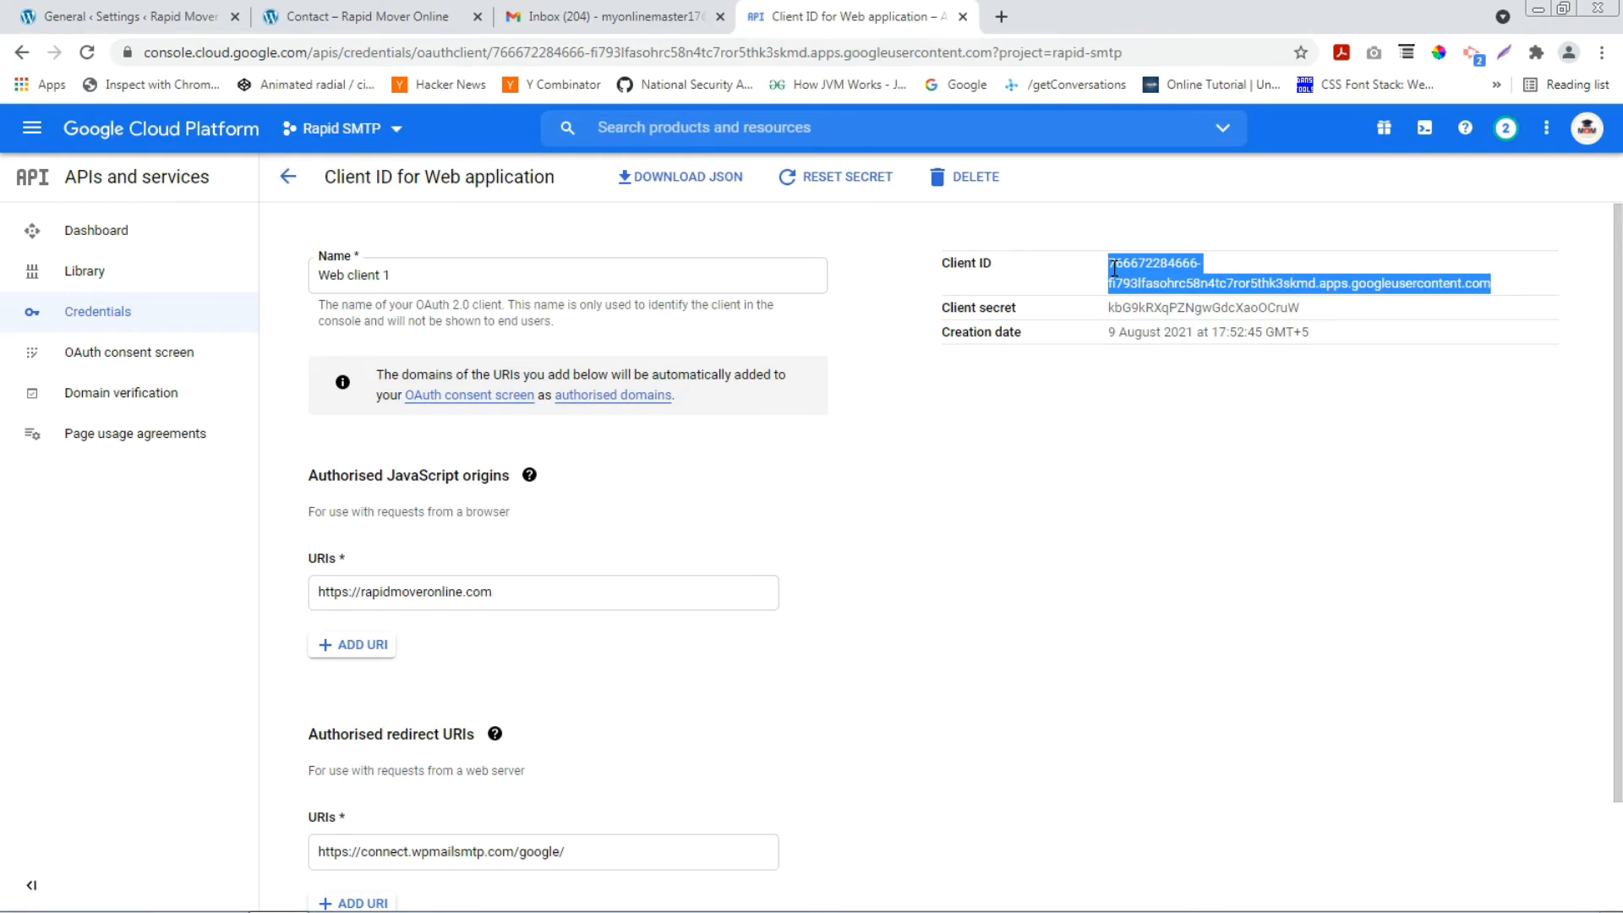
{"action": "left_click_drag", "start_coordinate": [1111, 306], "coordinate": [1306, 310]}
{"action": "right_click", "coordinate": [1173, 309]}
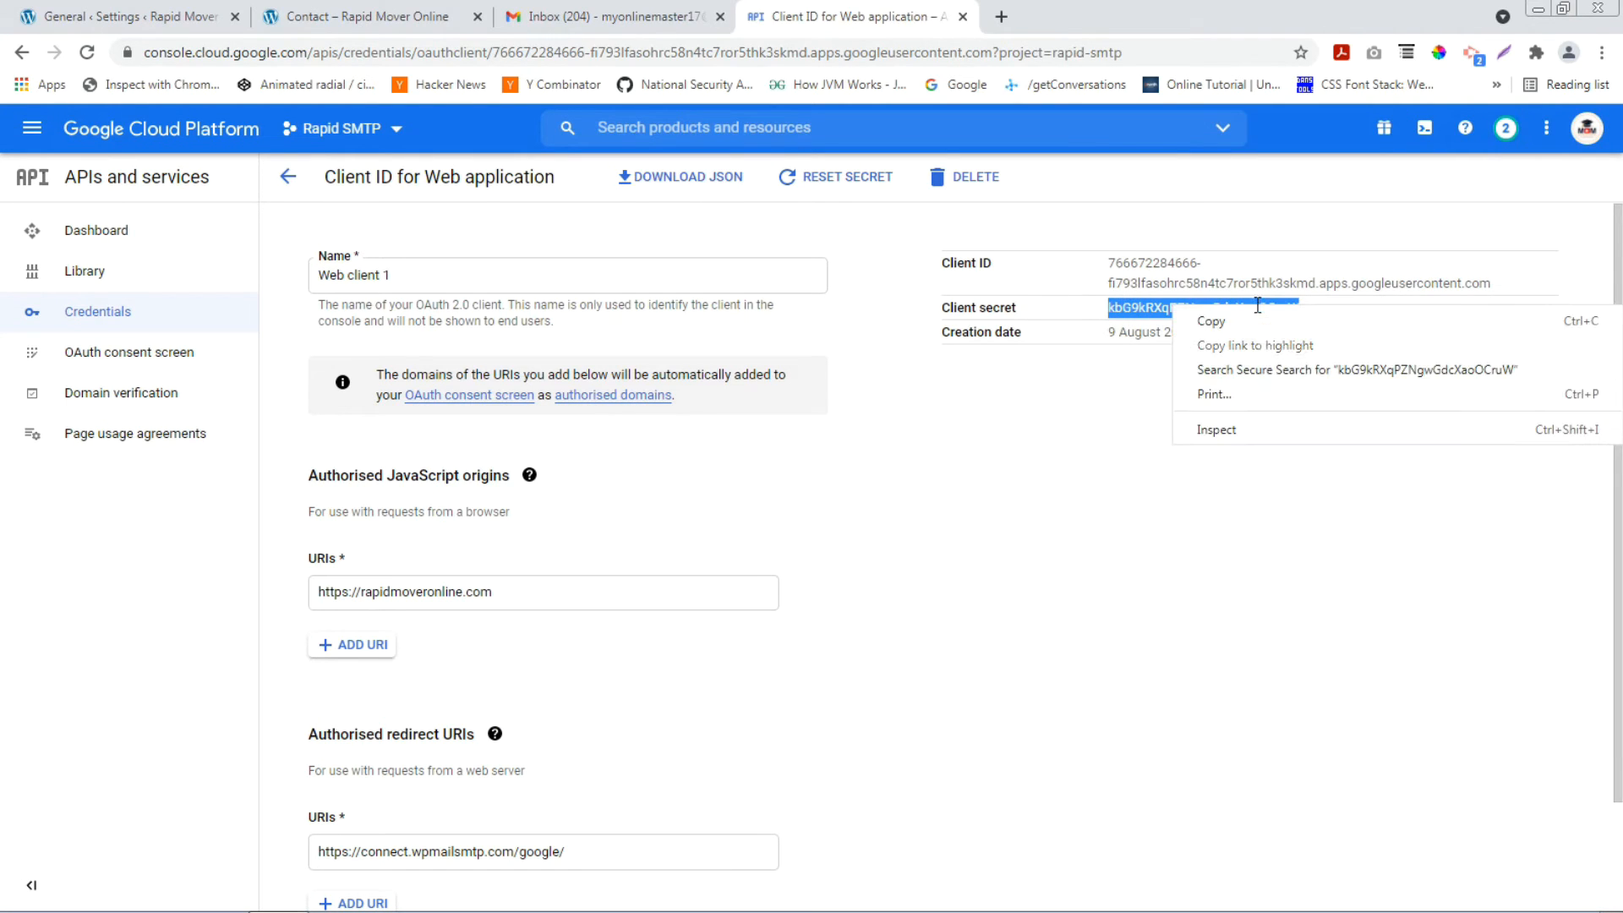
{"action": "left_click", "coordinate": [1220, 328]}
{"action": "left_click", "coordinate": [127, 16]}
{"action": "left_click", "coordinate": [429, 318]}
{"action": "right_click", "coordinate": [489, 324]}
{"action": "left_click", "coordinate": [545, 425]}
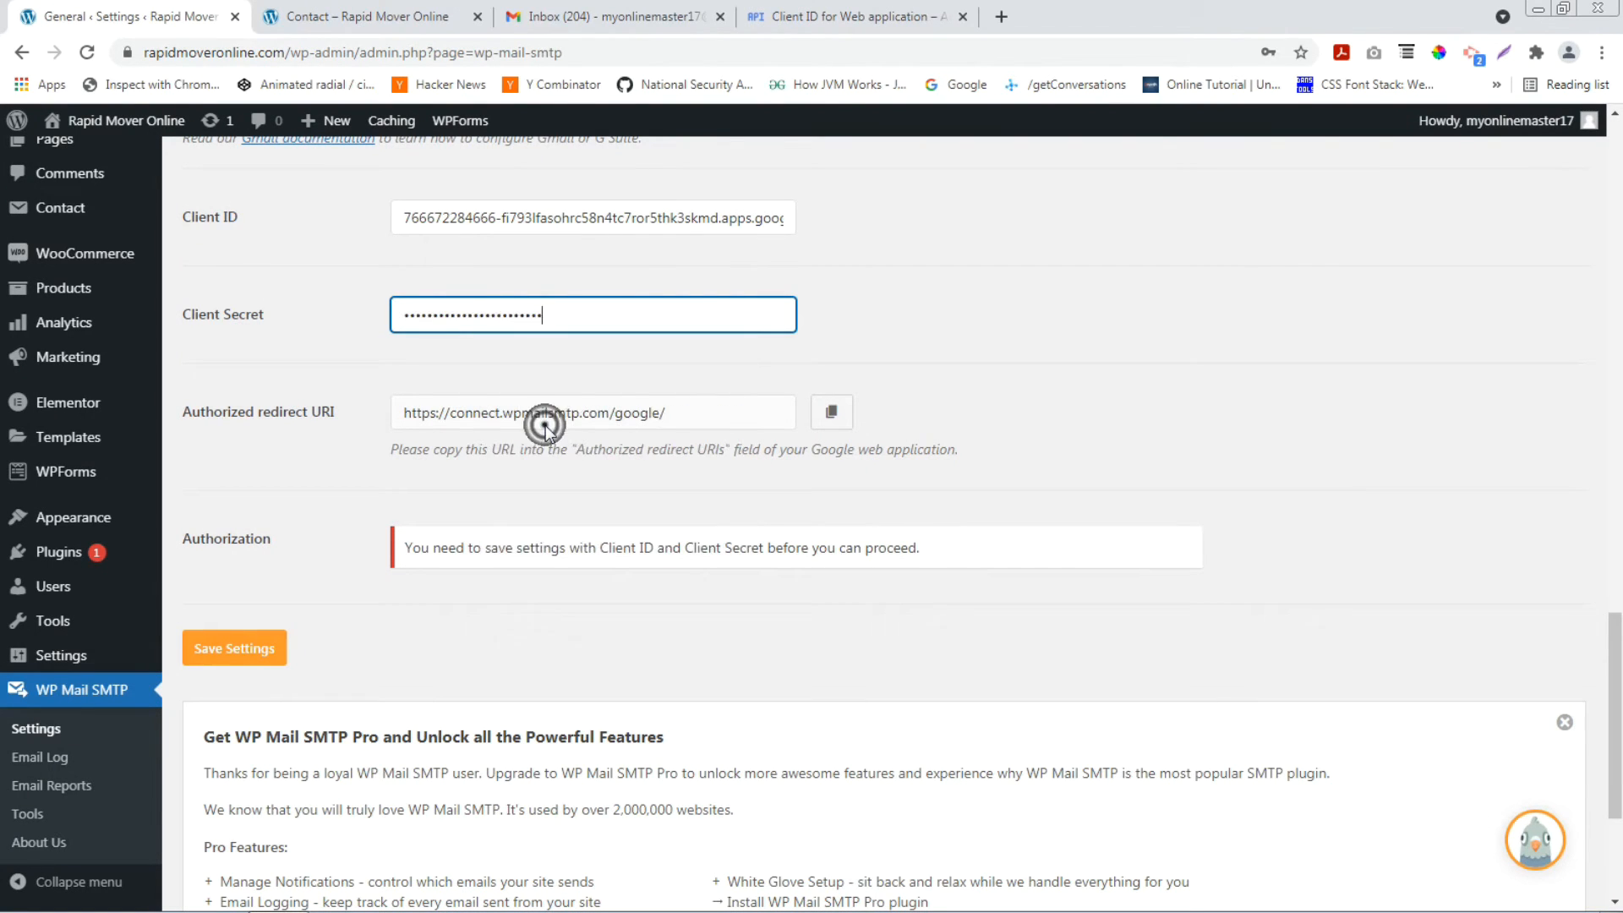
{"action": "left_click", "coordinate": [234, 652]}
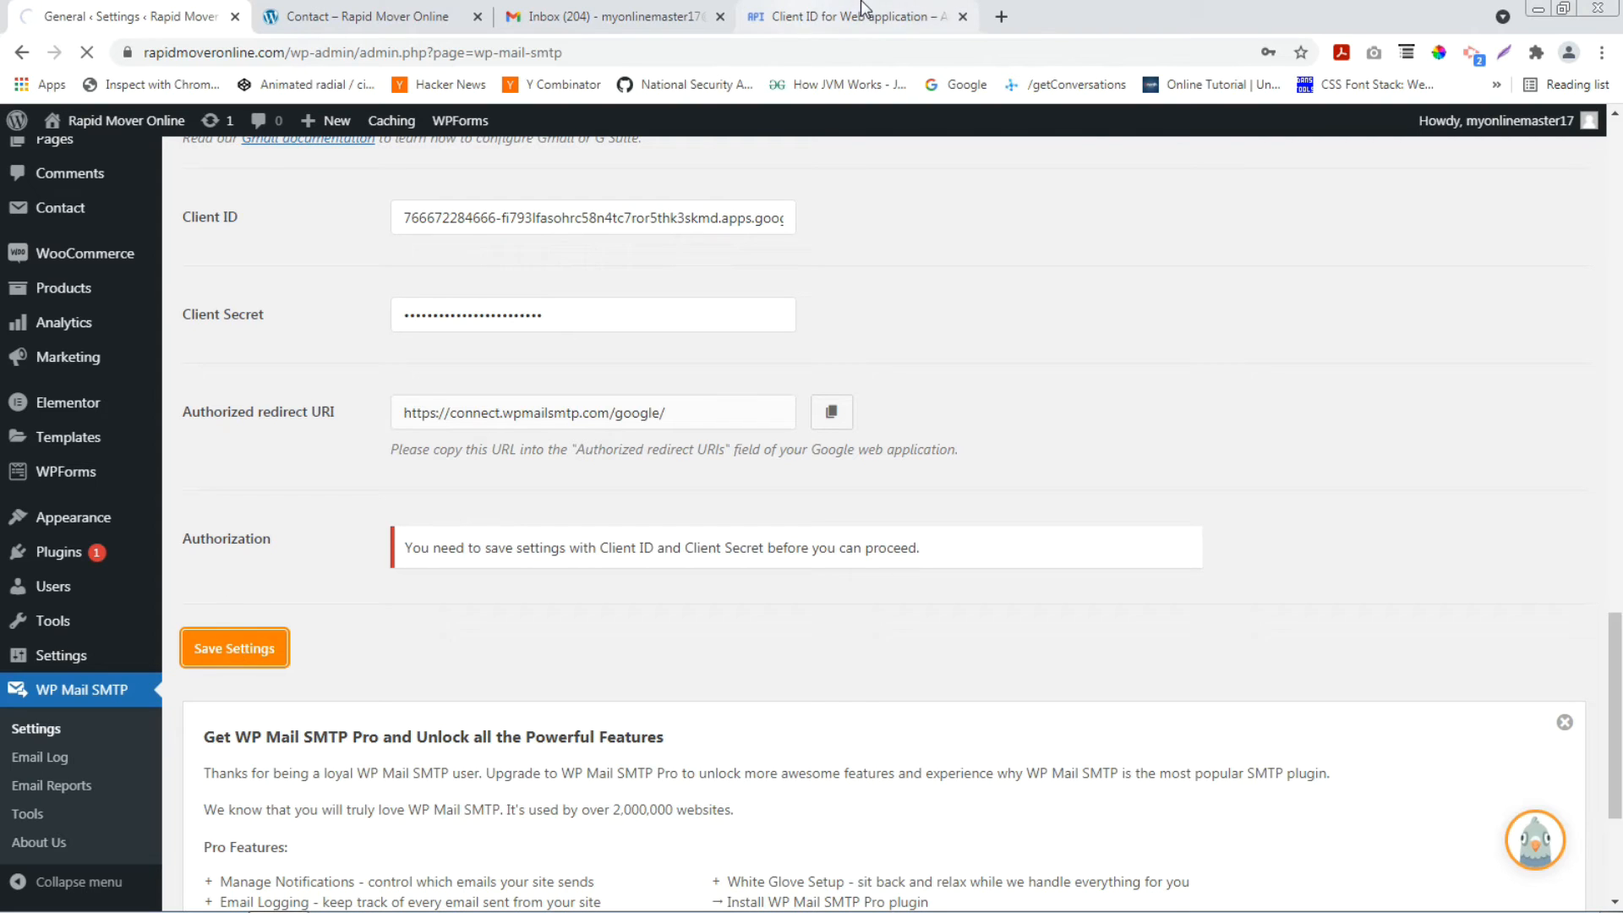
{"action": "left_click", "coordinate": [820, 8]}
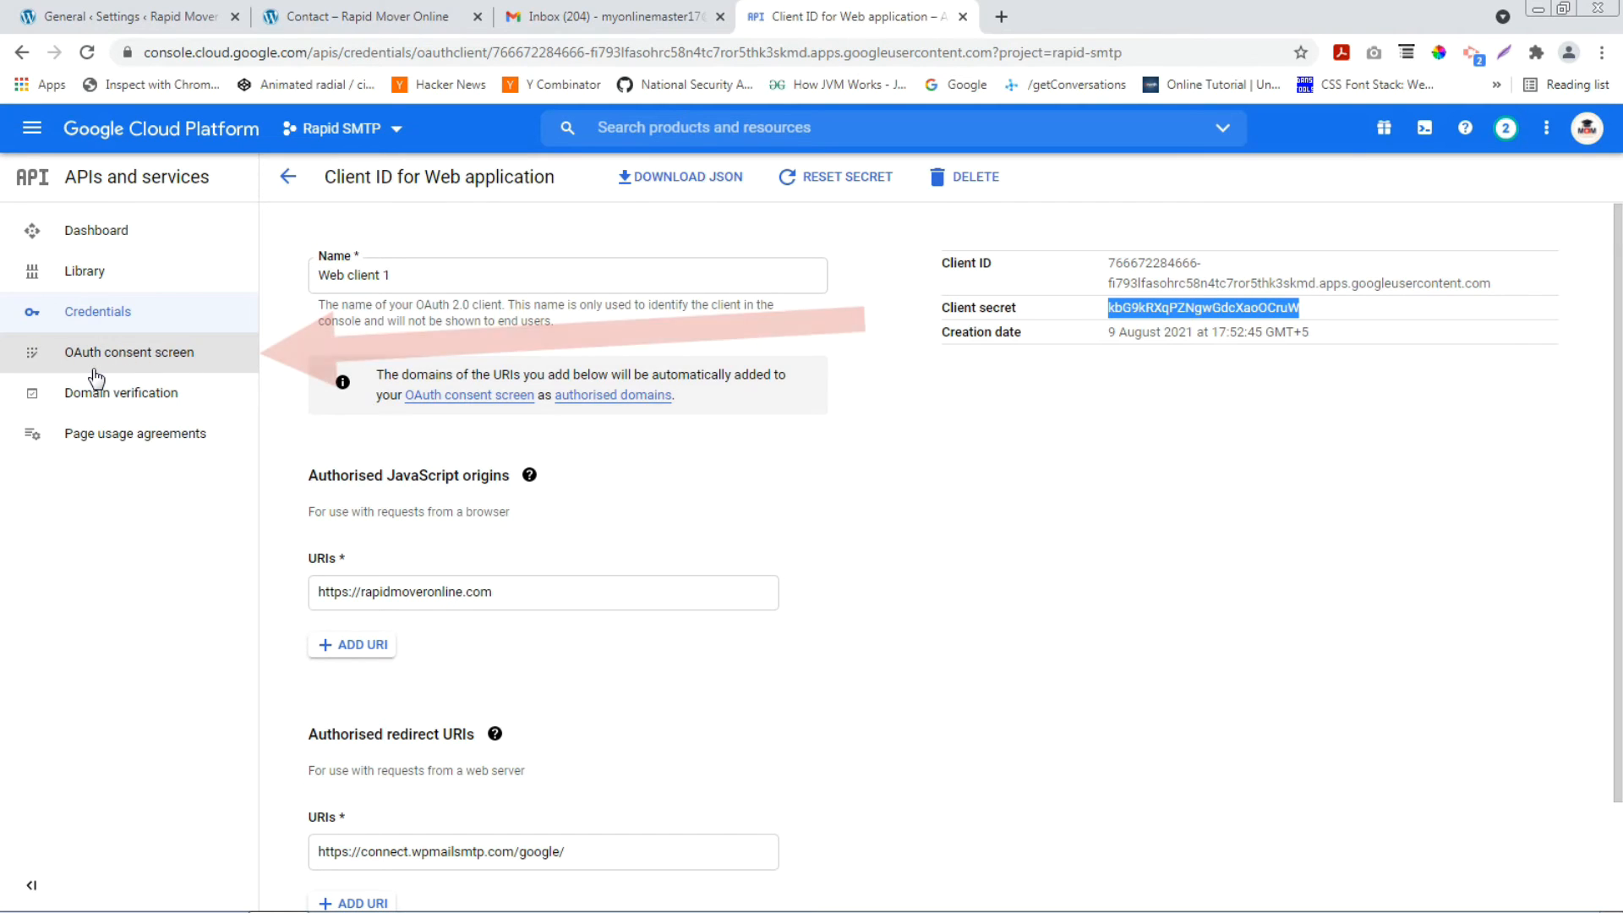
Publish the RAPID SMTP OAuth app to production, then return to WP Mail SMTP.
{"action": "left_click", "coordinate": [142, 366]}
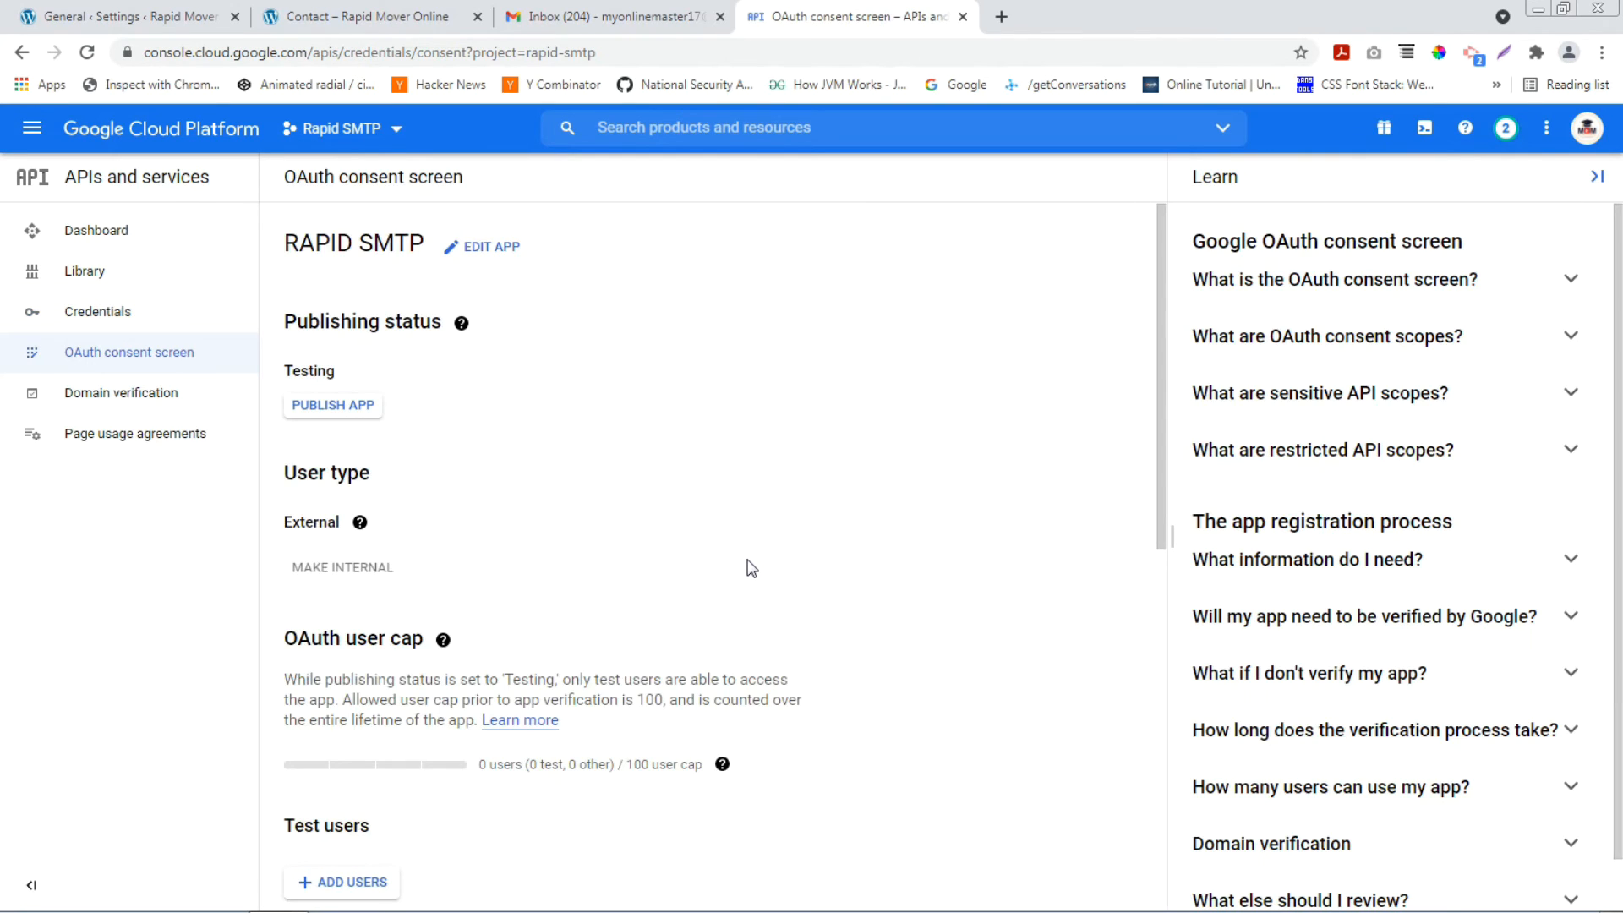
{"action": "left_click", "coordinate": [334, 405]}
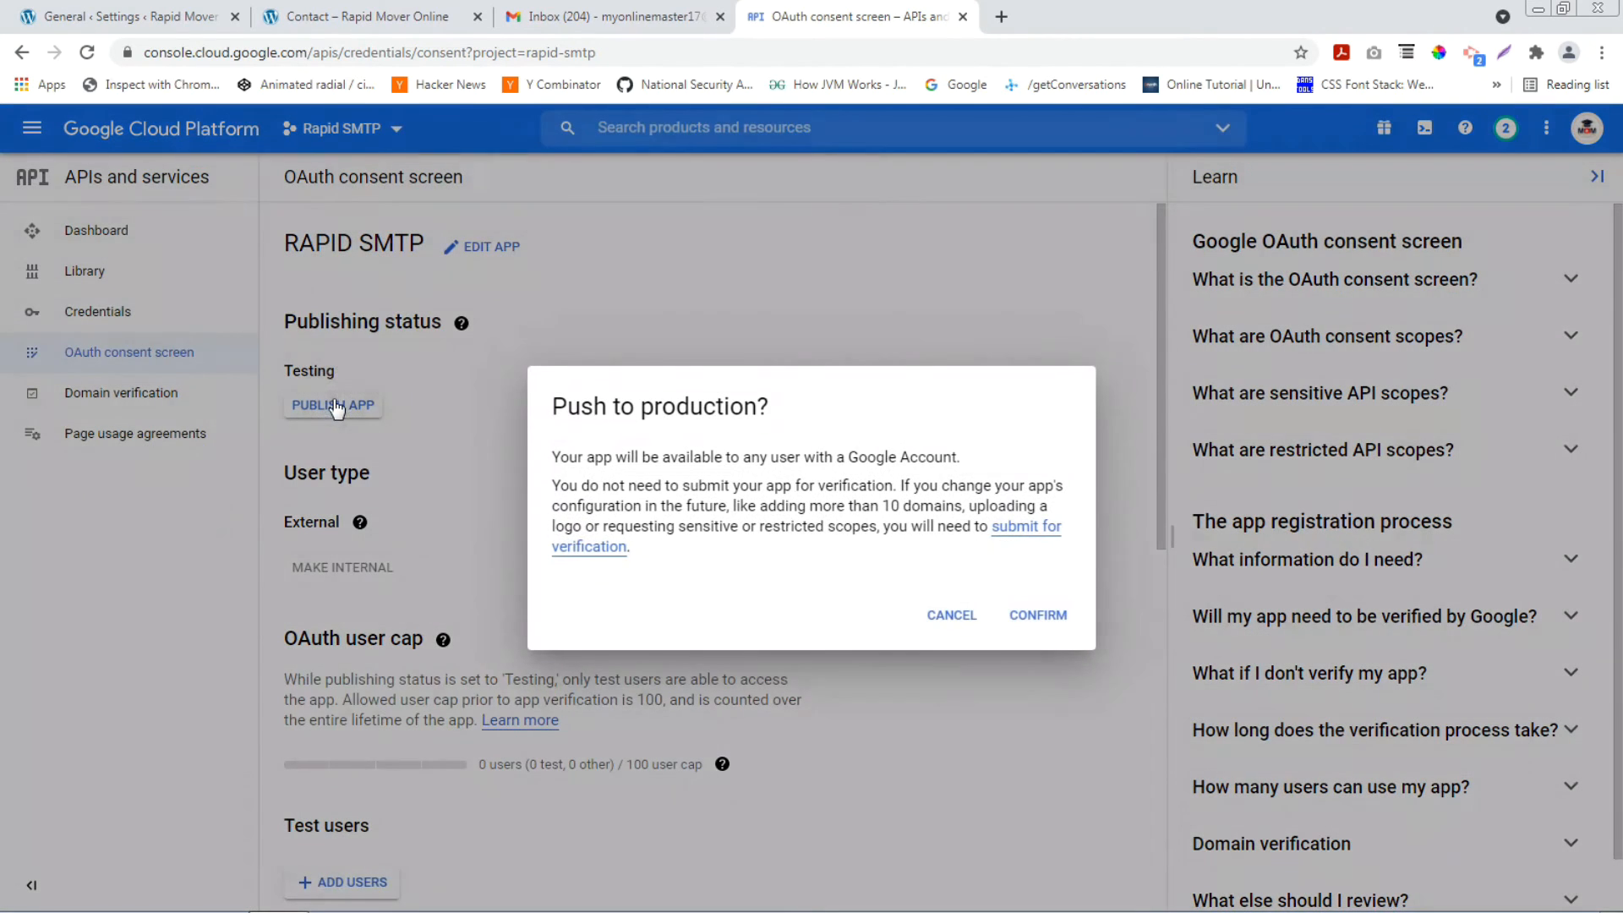
{"action": "left_click", "coordinate": [1039, 615]}
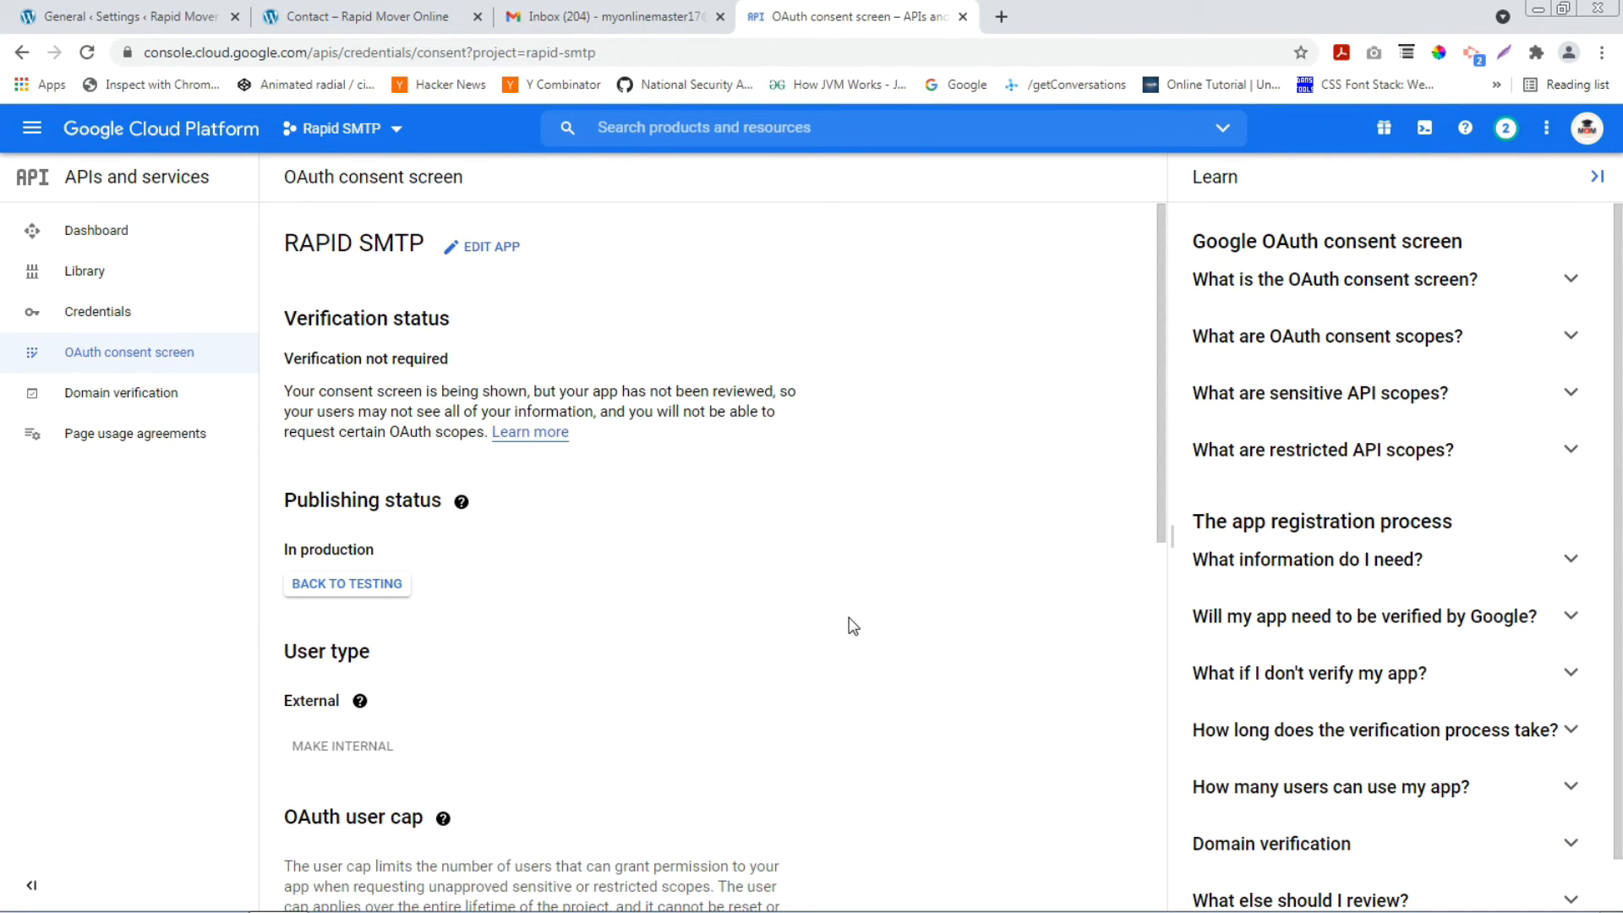
{"action": "left_click", "coordinate": [100, 10]}
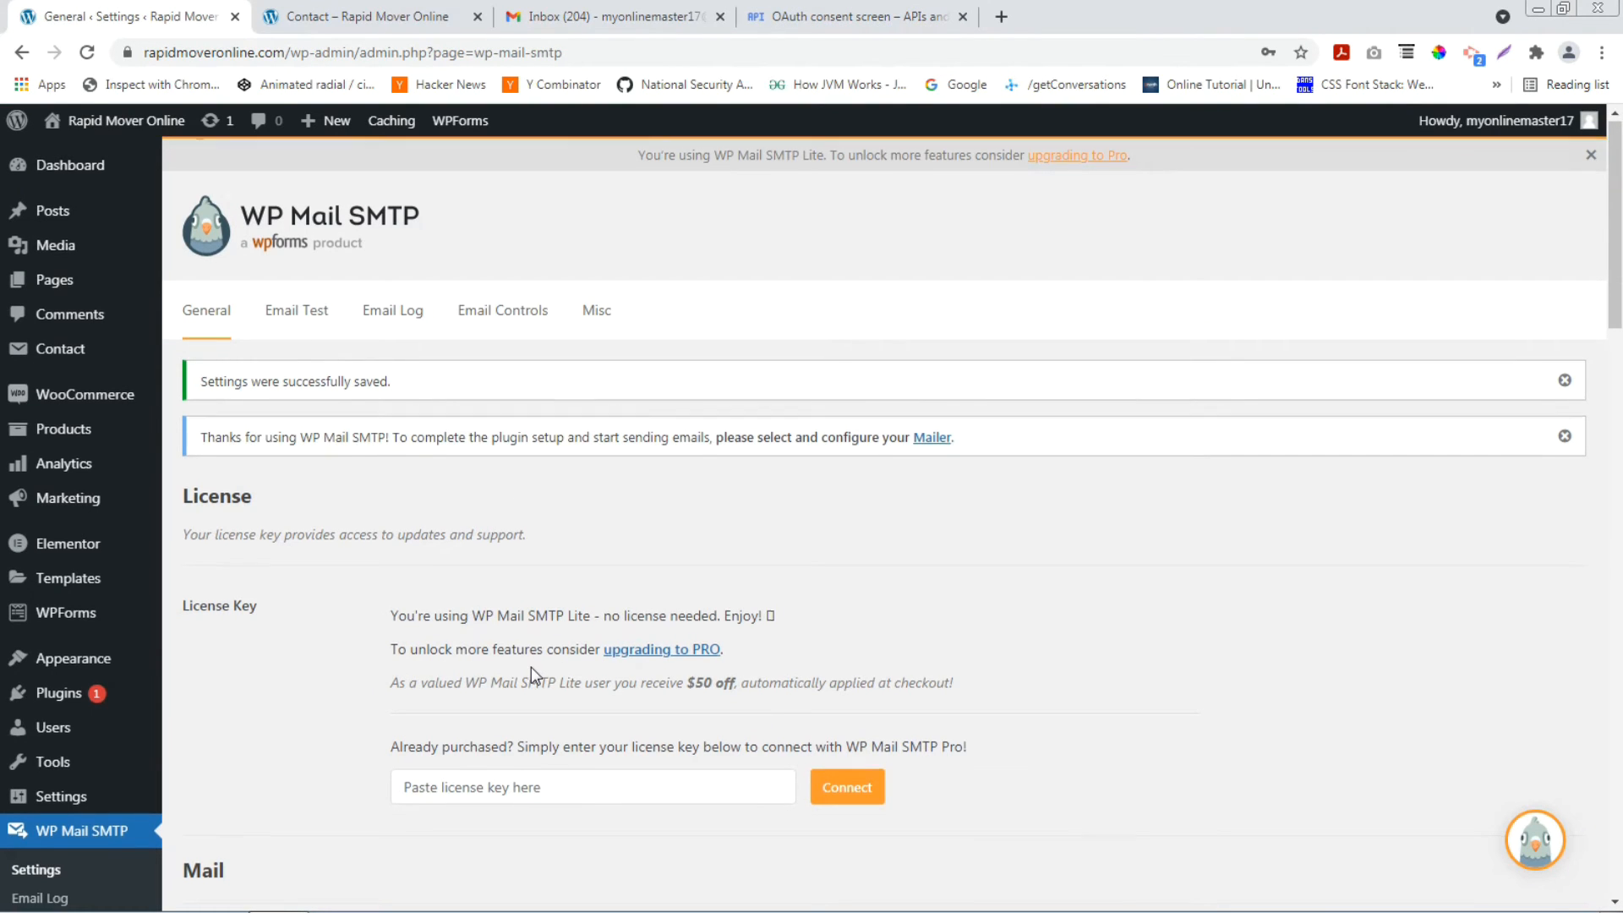
Start Google authorization with 'Allow plugin to send emails using your Google account'.
{"action": "scroll", "coordinate": [531, 667], "scroll_direction": "down", "scroll_amount": 14}
{"action": "scroll", "coordinate": [531, 667], "scroll_direction": "down", "scroll_amount": 6}
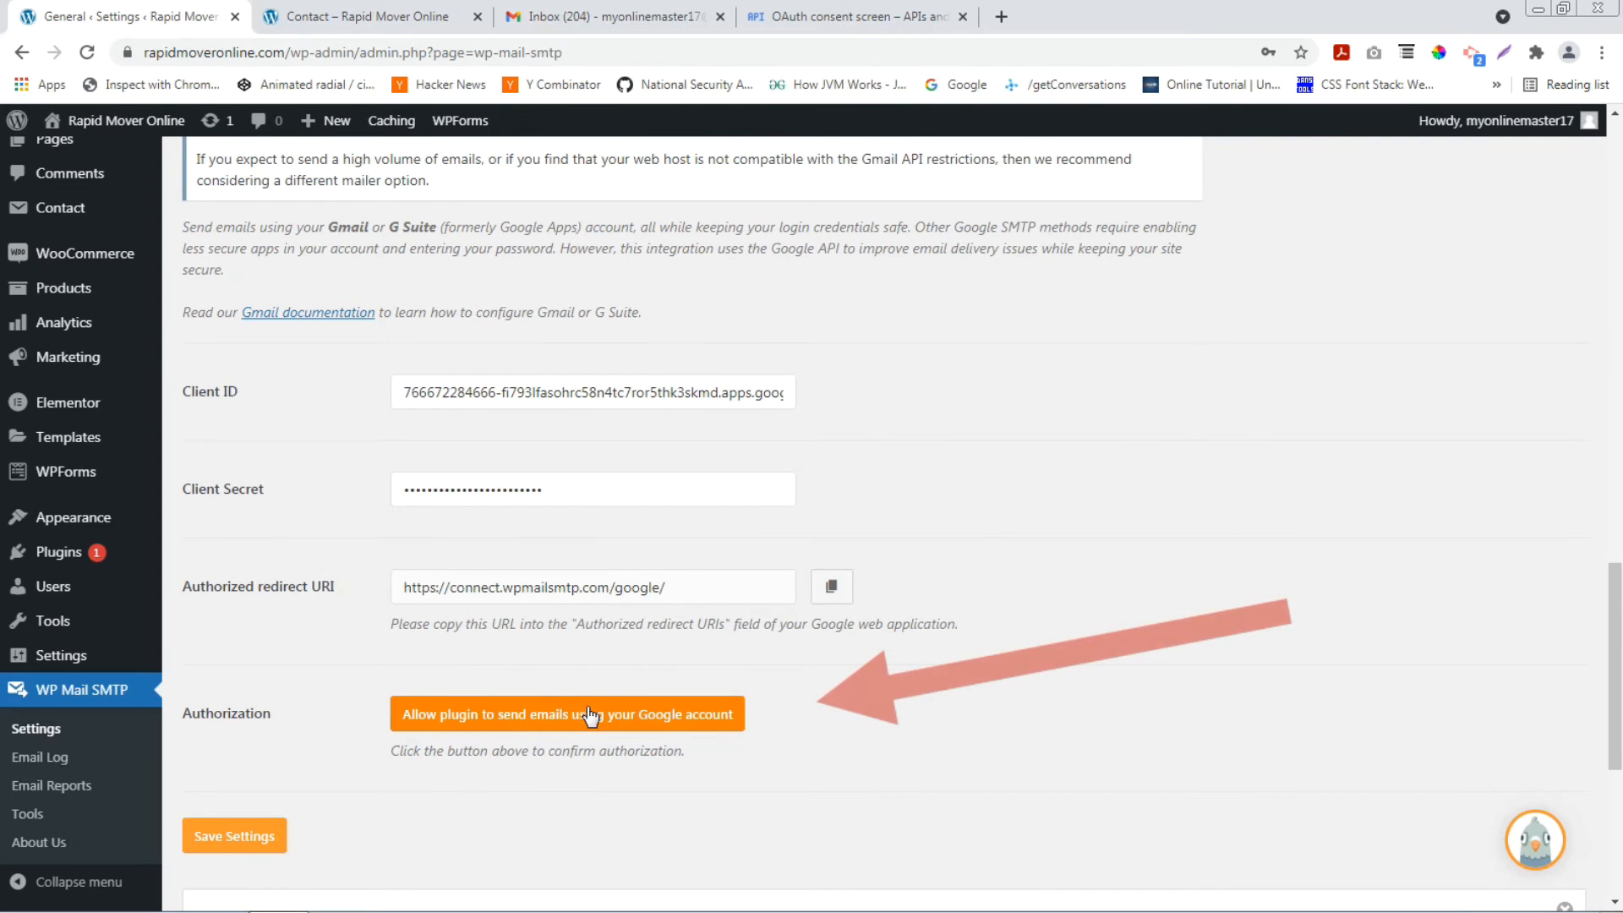
{"action": "left_click", "coordinate": [558, 715]}
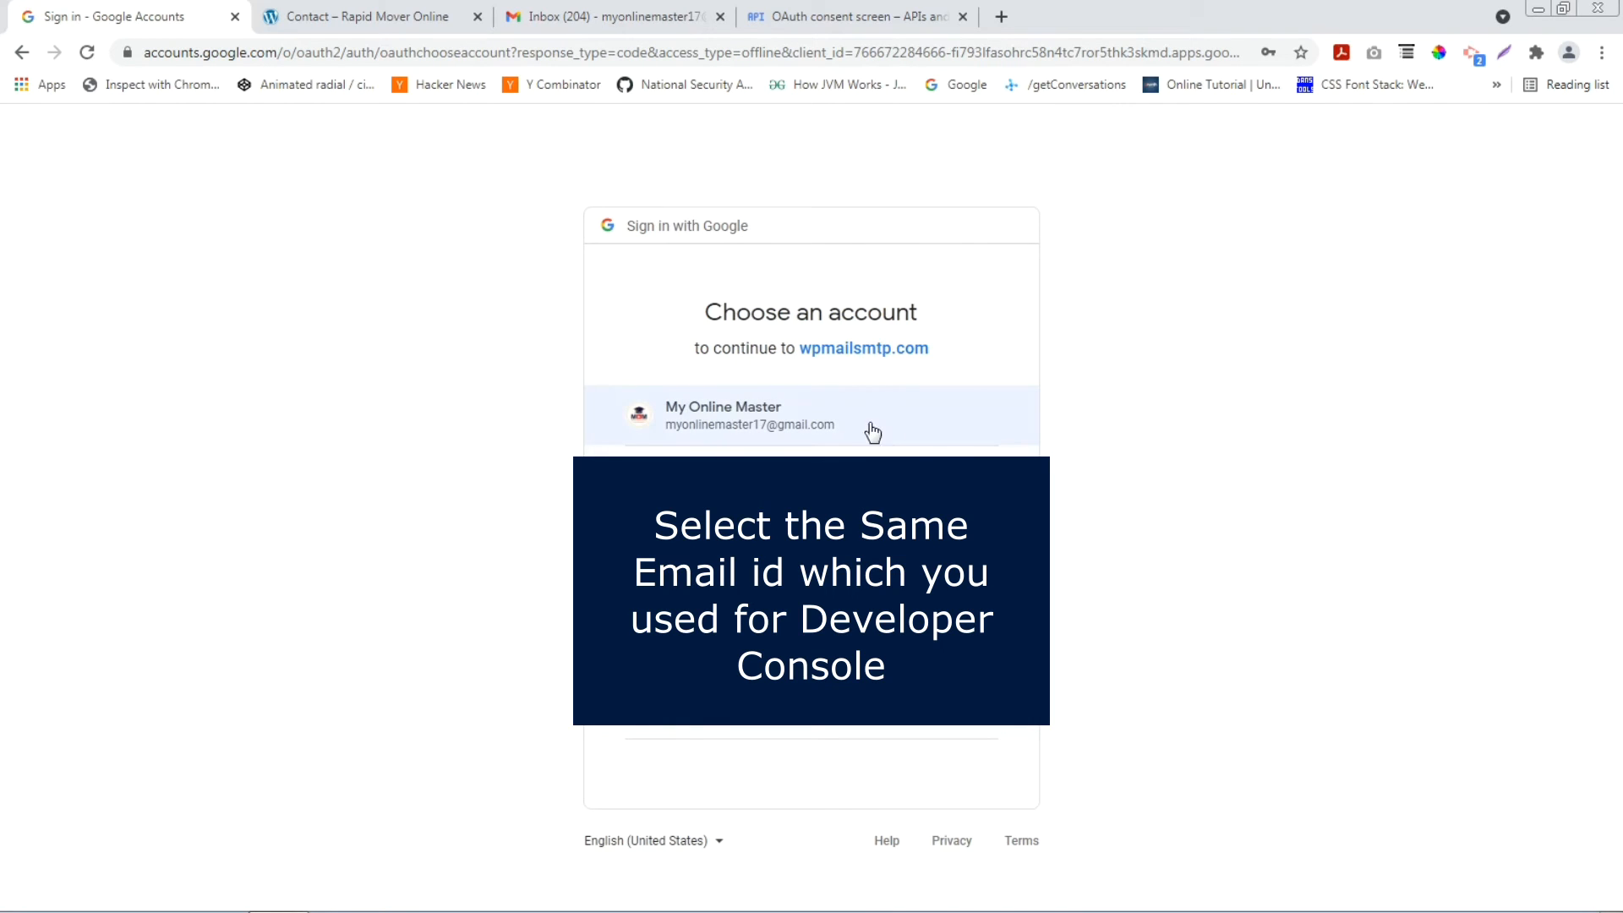
Choose the Google account, get past the unverified-app warning and grant wpmailsmtp.com Gmail access.
{"action": "left_click", "coordinate": [893, 426]}
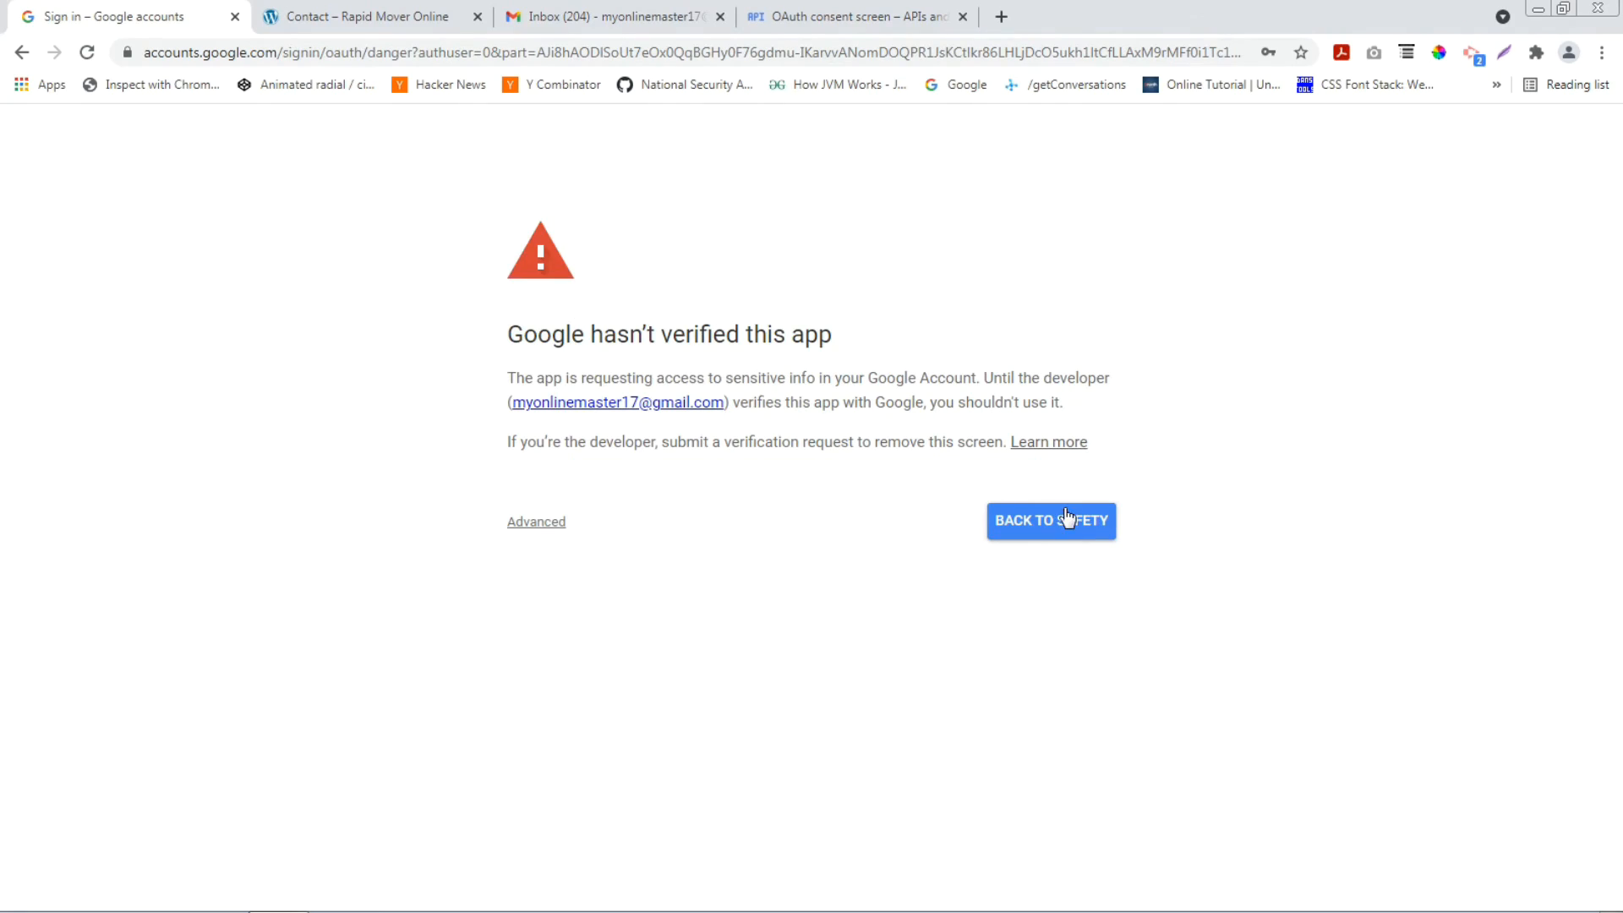
{"action": "left_click", "coordinate": [548, 523]}
{"action": "left_click", "coordinate": [610, 669]}
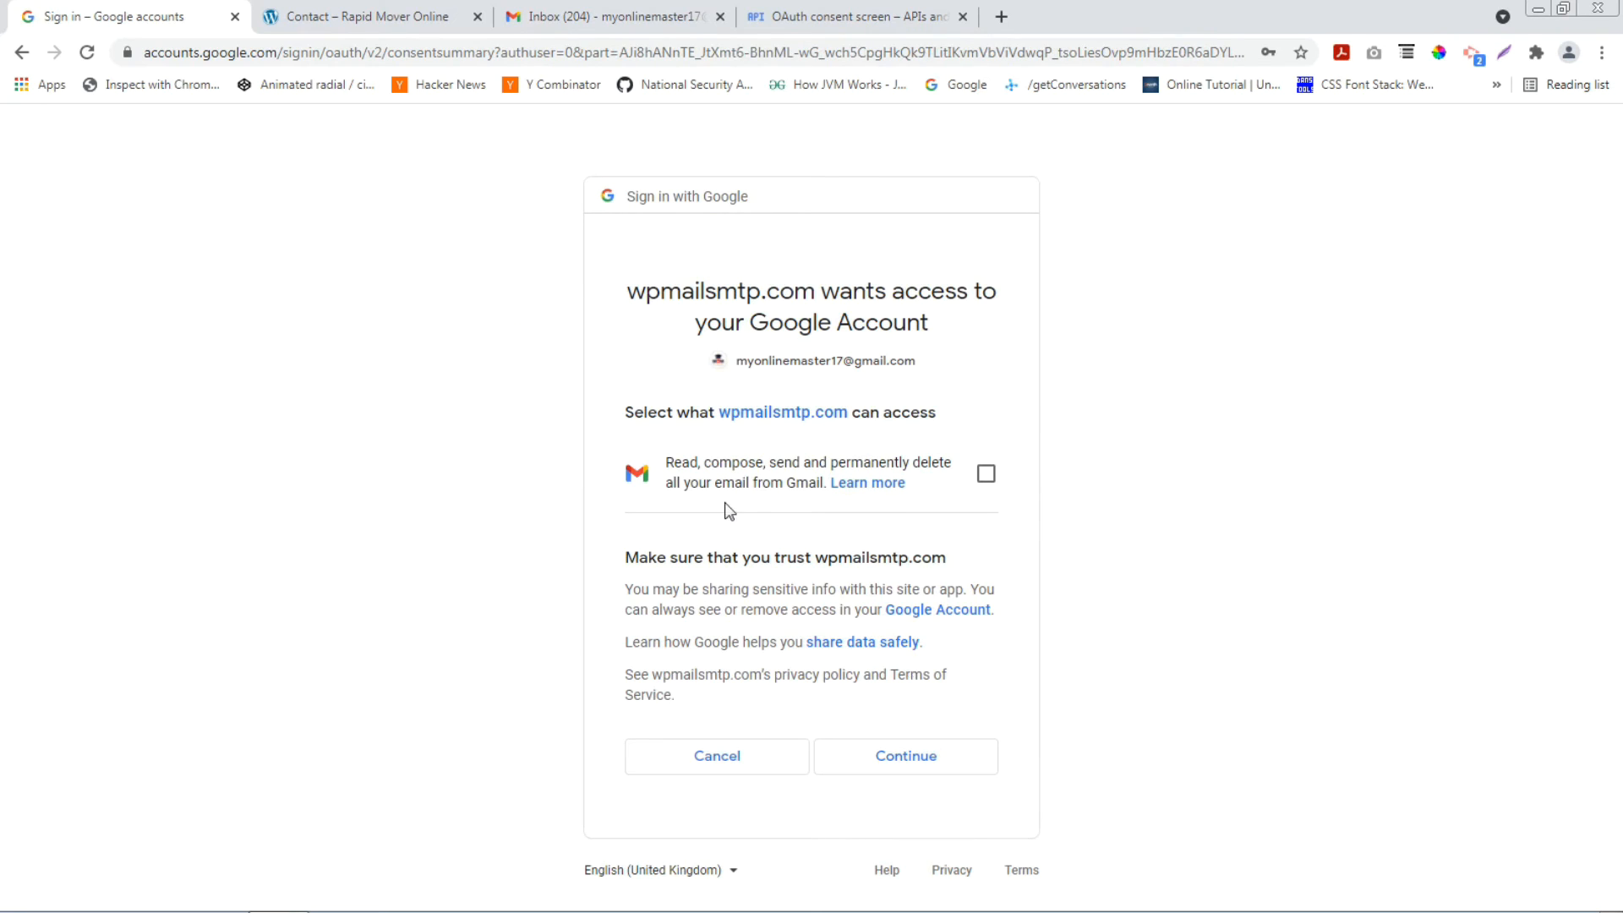
{"action": "left_click", "coordinate": [986, 474]}
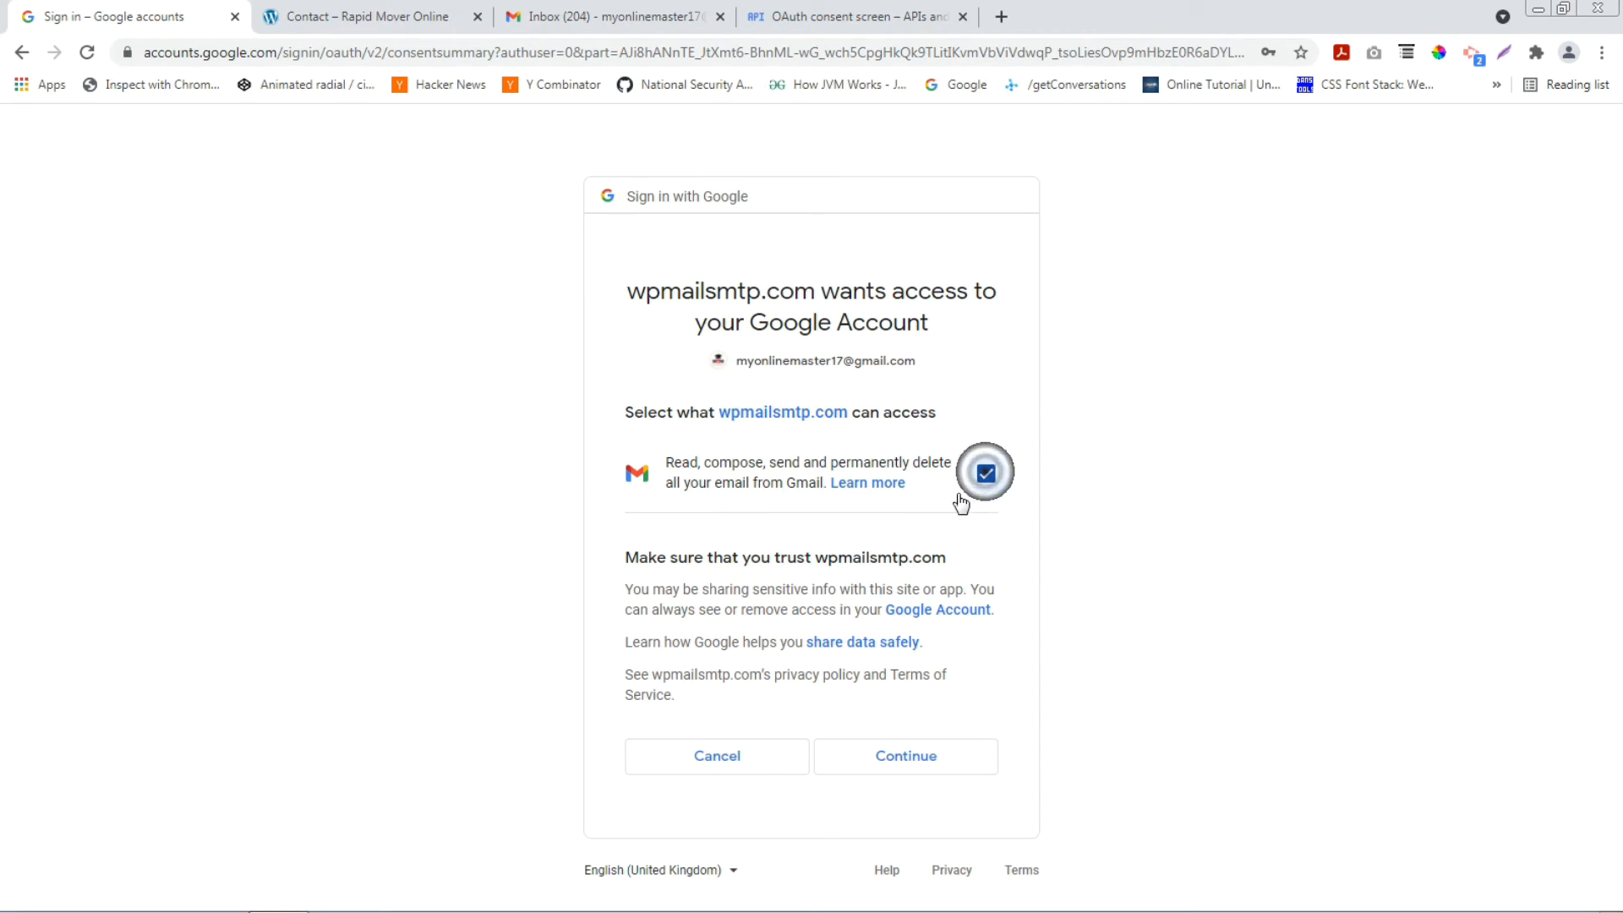
{"action": "left_click", "coordinate": [906, 754]}
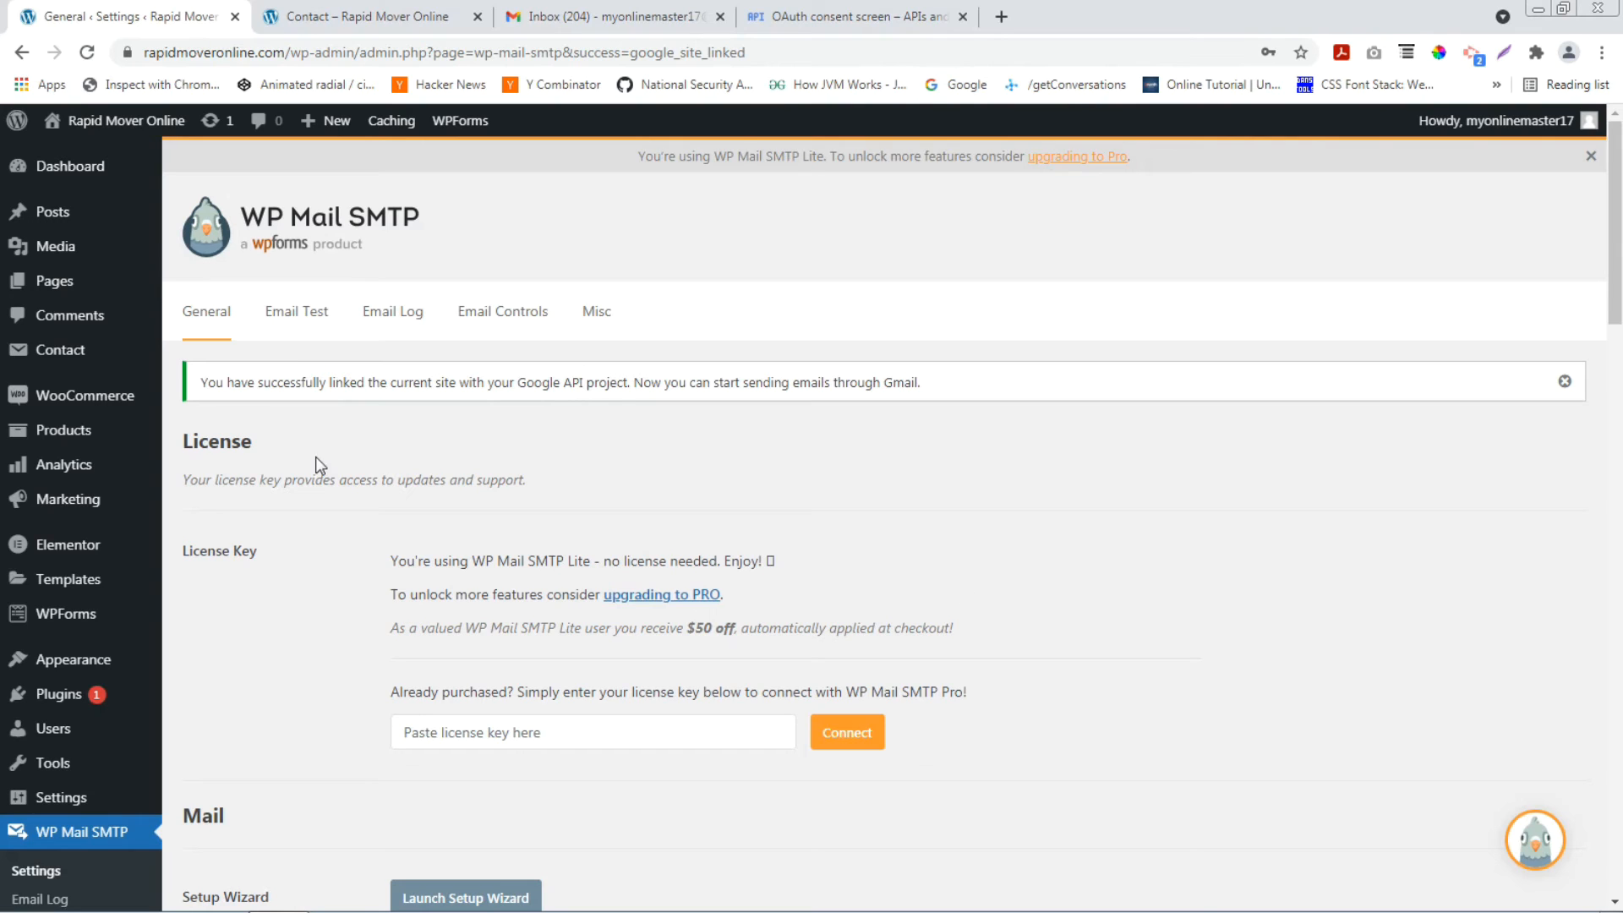
Confirm the Google link notice and connected Gmail account, then switch to the Contact page.
{"action": "left_click_drag", "start_coordinate": [201, 390], "coordinate": [998, 399]}
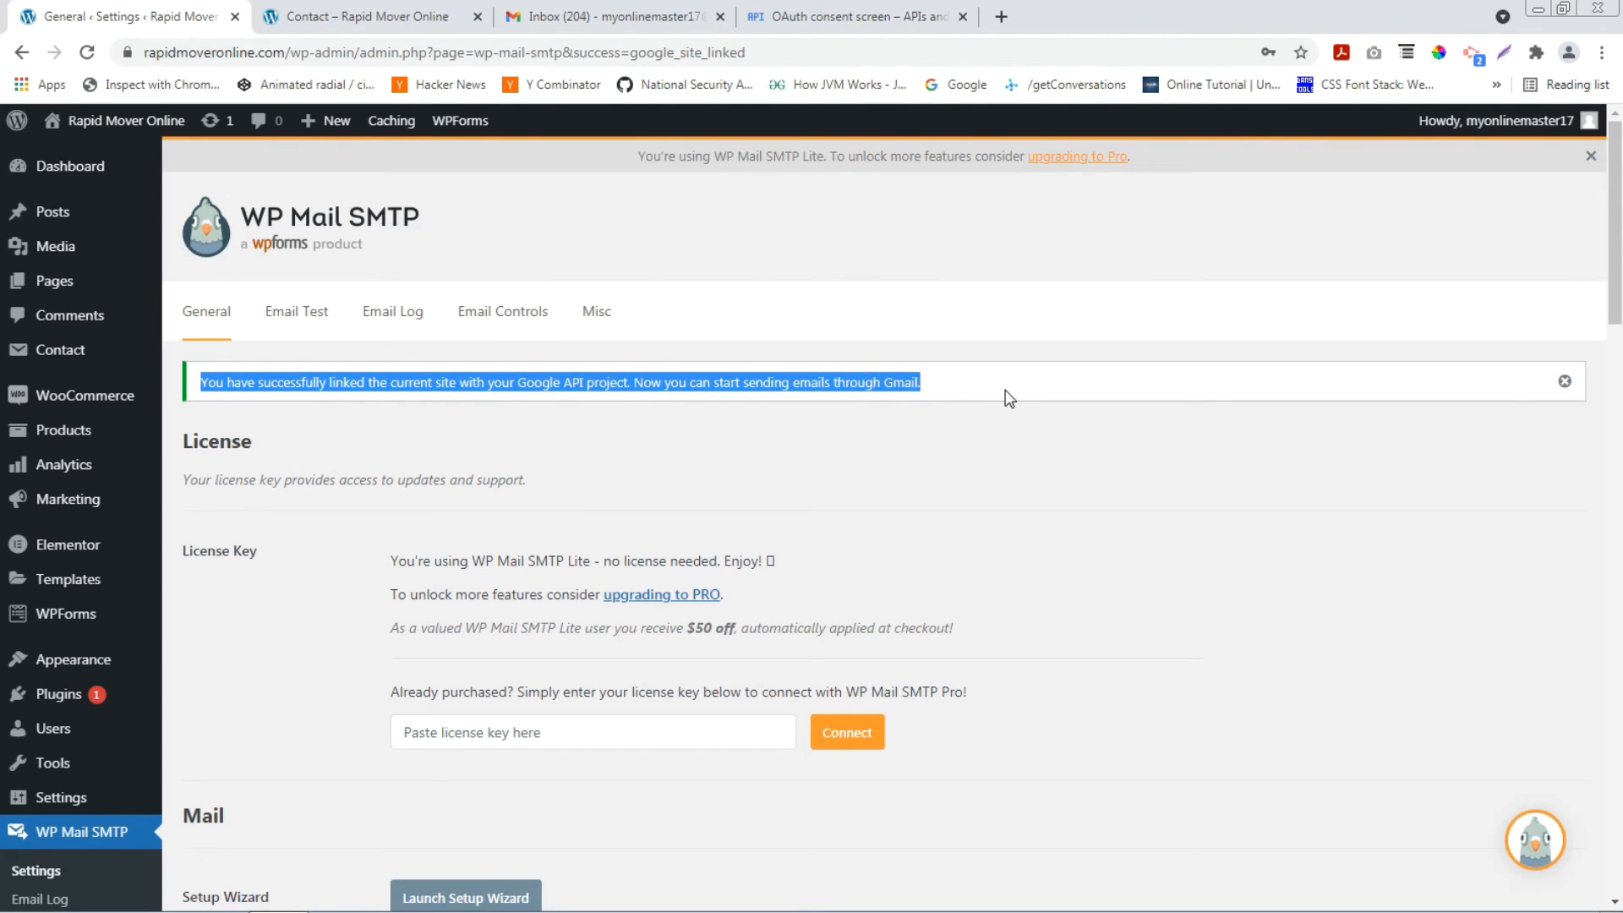
{"action": "scroll", "coordinate": [978, 409], "scroll_direction": "down", "scroll_amount": 10}
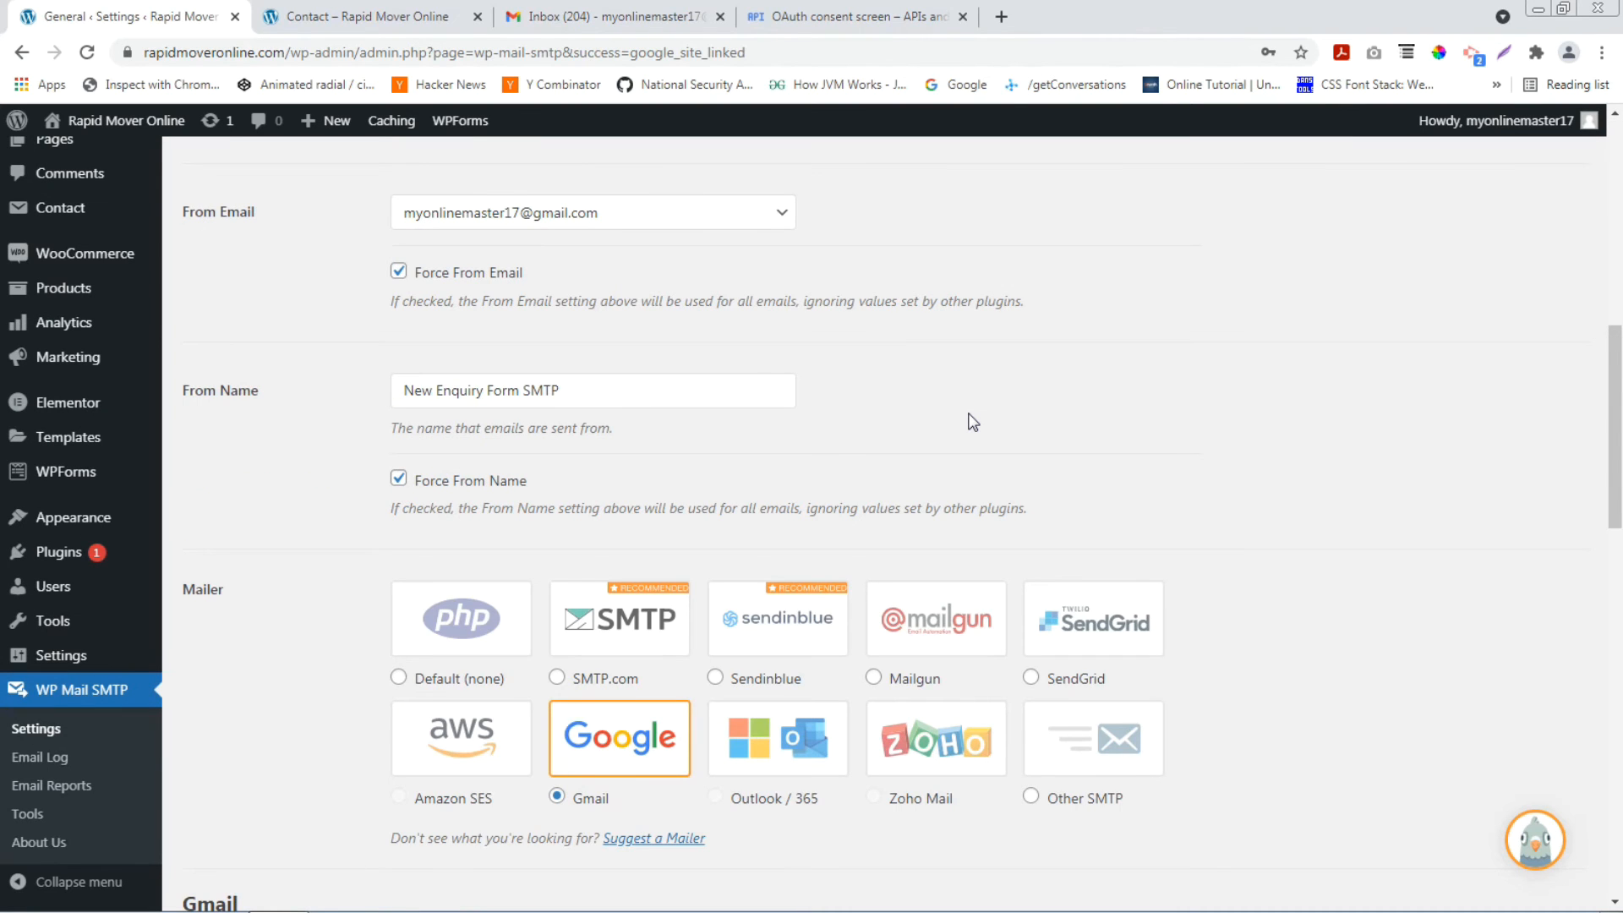
{"action": "scroll", "coordinate": [972, 422], "scroll_direction": "down", "scroll_amount": 10}
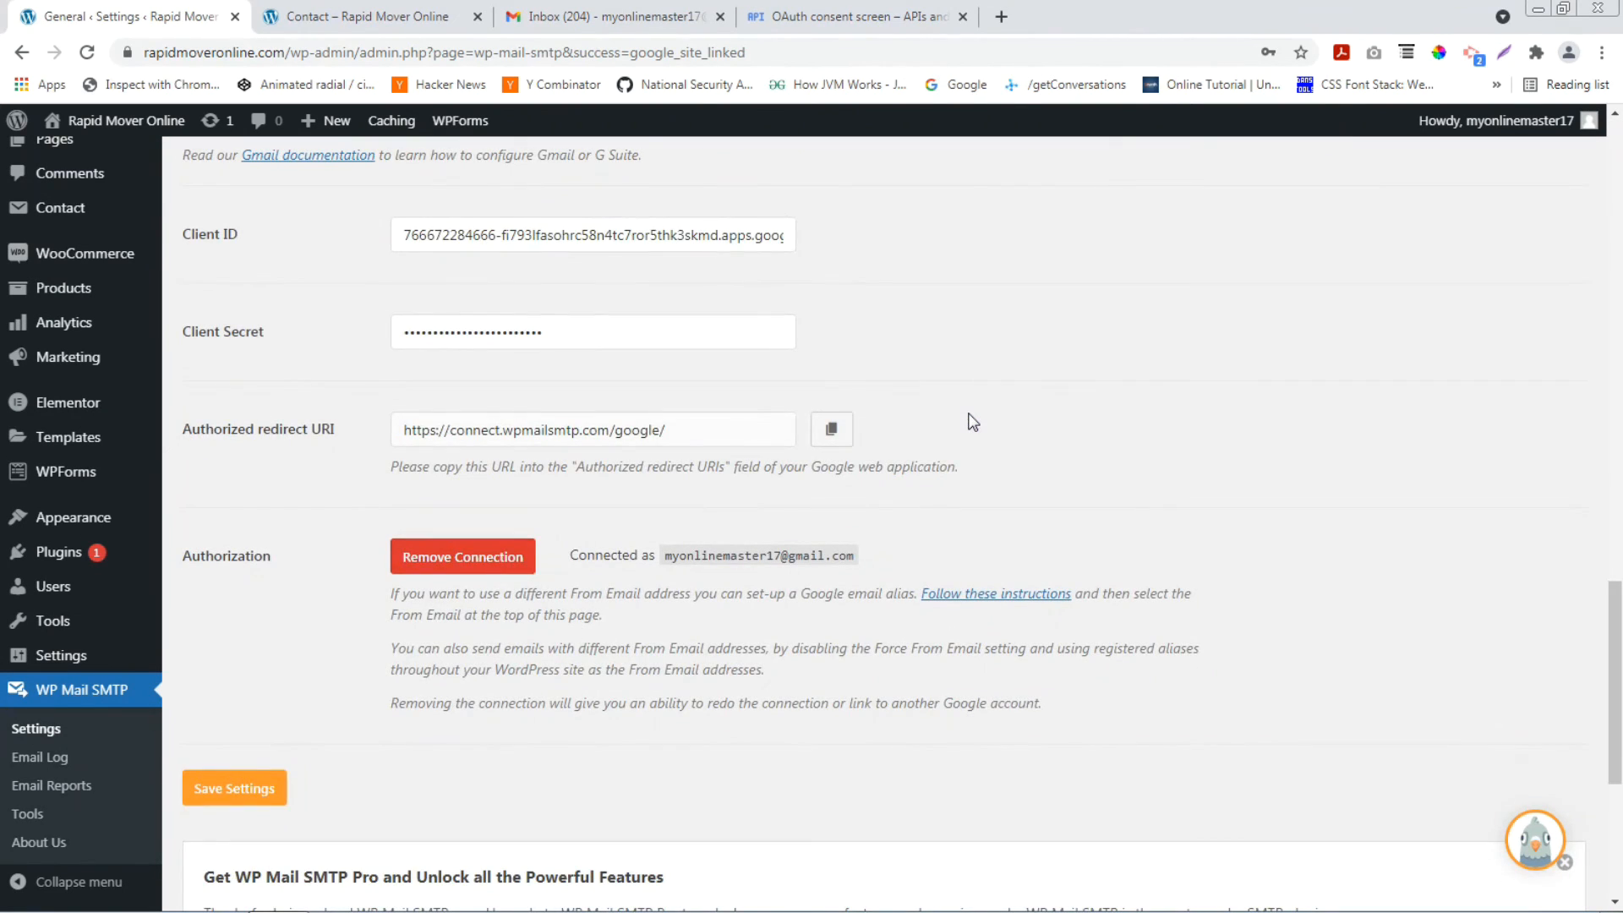
{"action": "left_click_drag", "start_coordinate": [681, 556], "coordinate": [853, 558]}
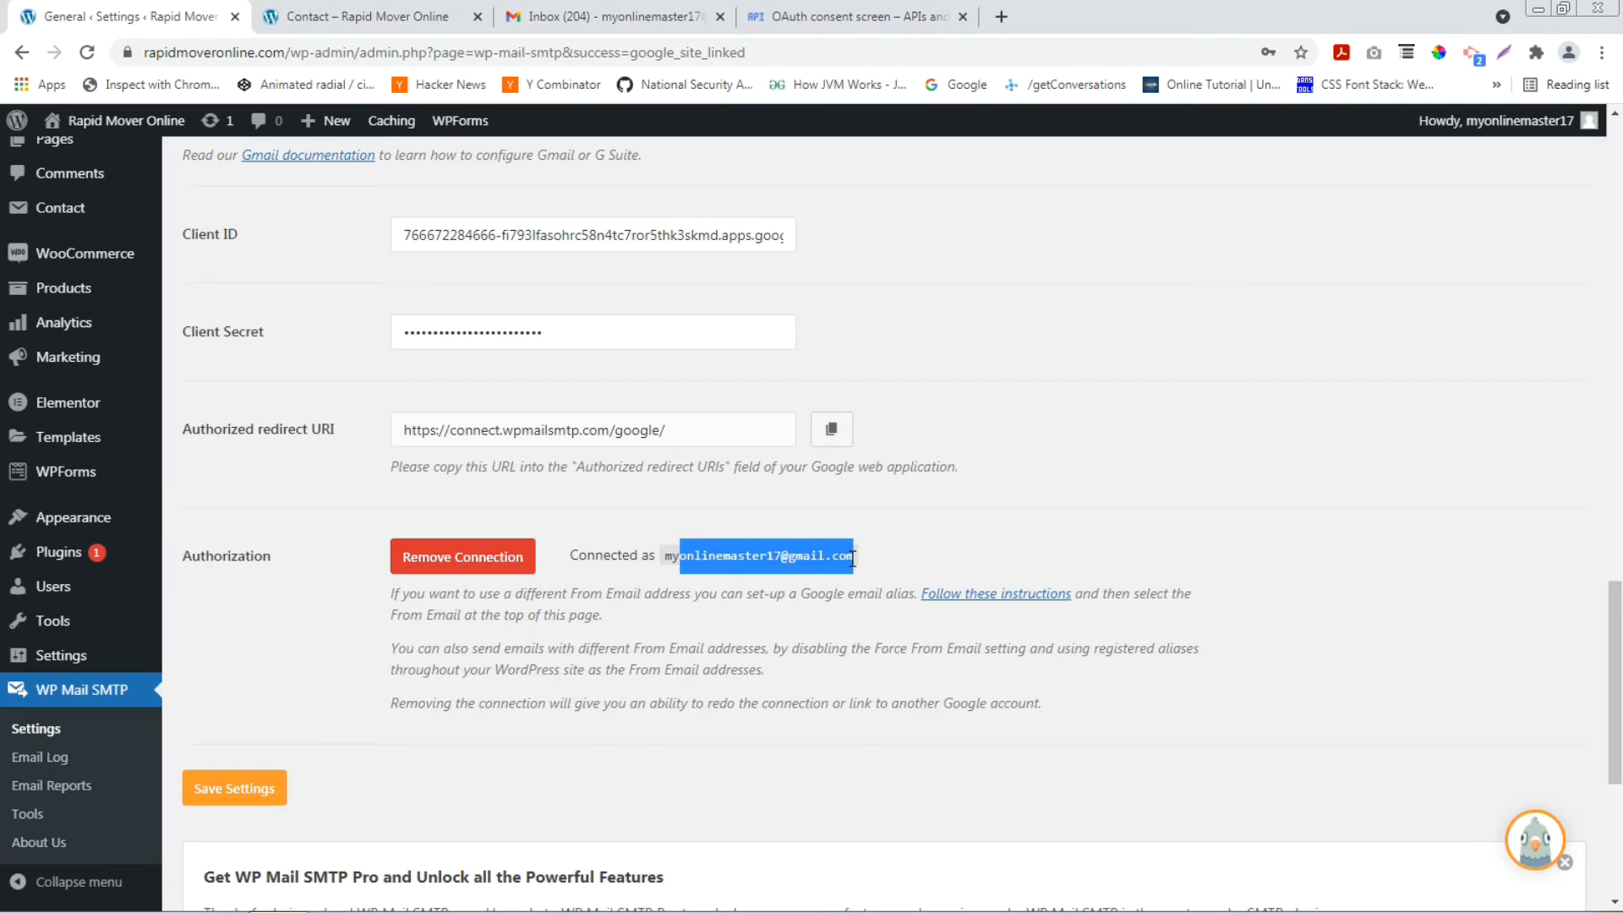
{"action": "left_click", "coordinate": [363, 16]}
{"action": "scroll", "coordinate": [659, 657], "scroll_direction": "down", "scroll_amount": 3}
{"action": "left_click", "coordinate": [774, 588]}
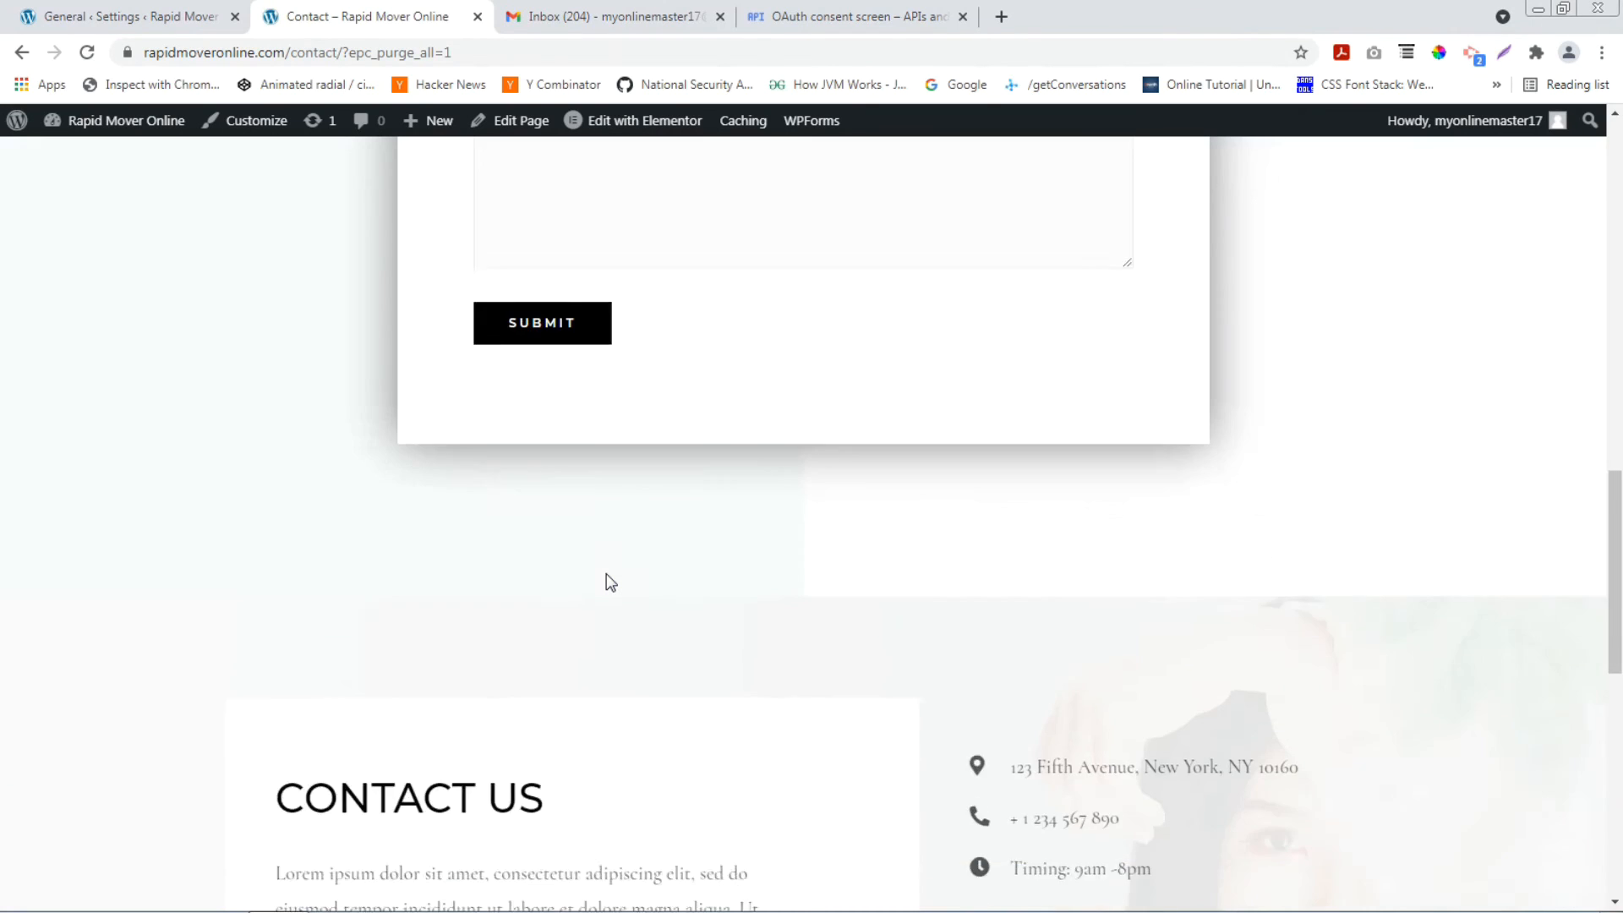
Autofill the saved sample name and email and the subject 'Demo Testing 1'.
{"action": "scroll", "coordinate": [607, 580], "scroll_direction": "up", "scroll_amount": 10}
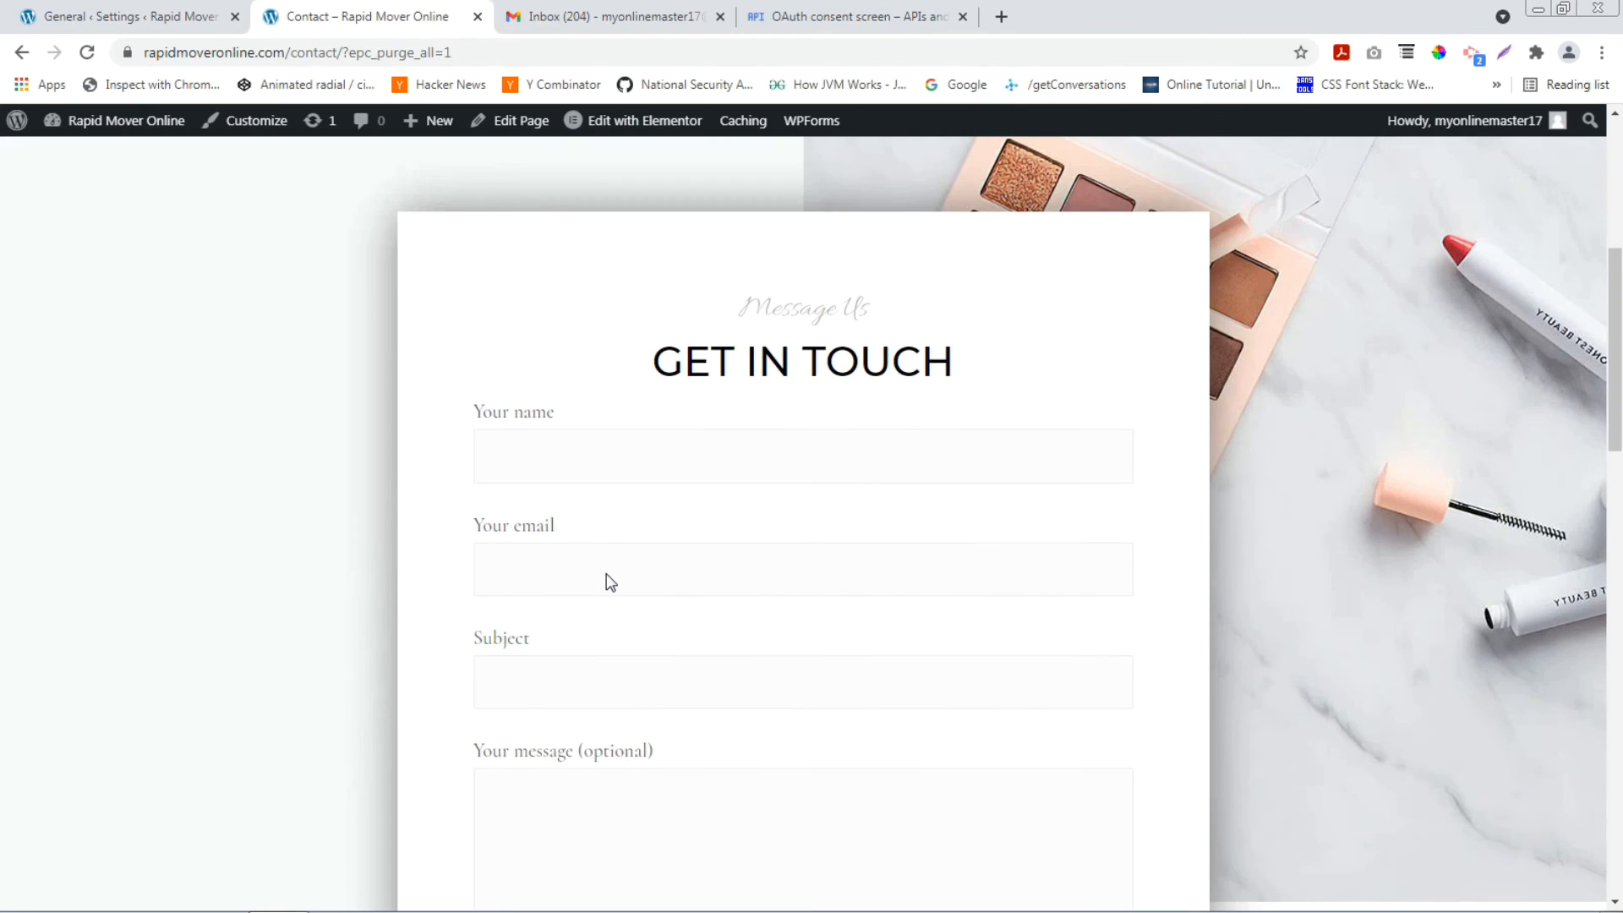
{"action": "left_click", "coordinate": [638, 459]}
{"action": "type", "text": "demo user"}
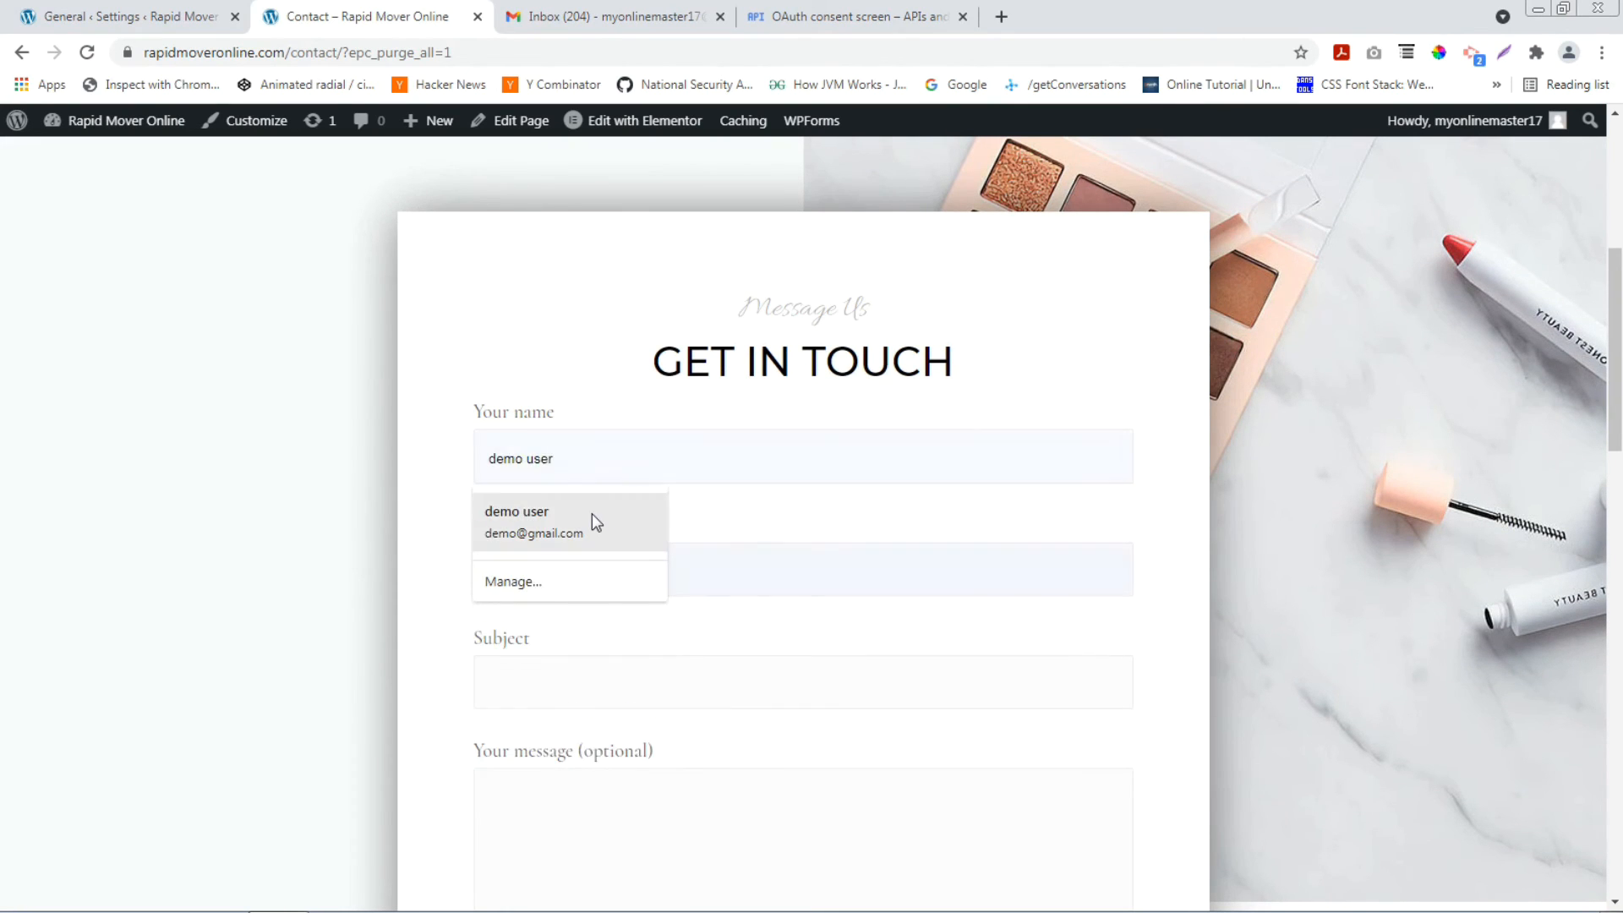
{"action": "left_click", "coordinate": [592, 514]}
{"action": "left_click", "coordinate": [638, 669]}
{"action": "type", "text": "de"}
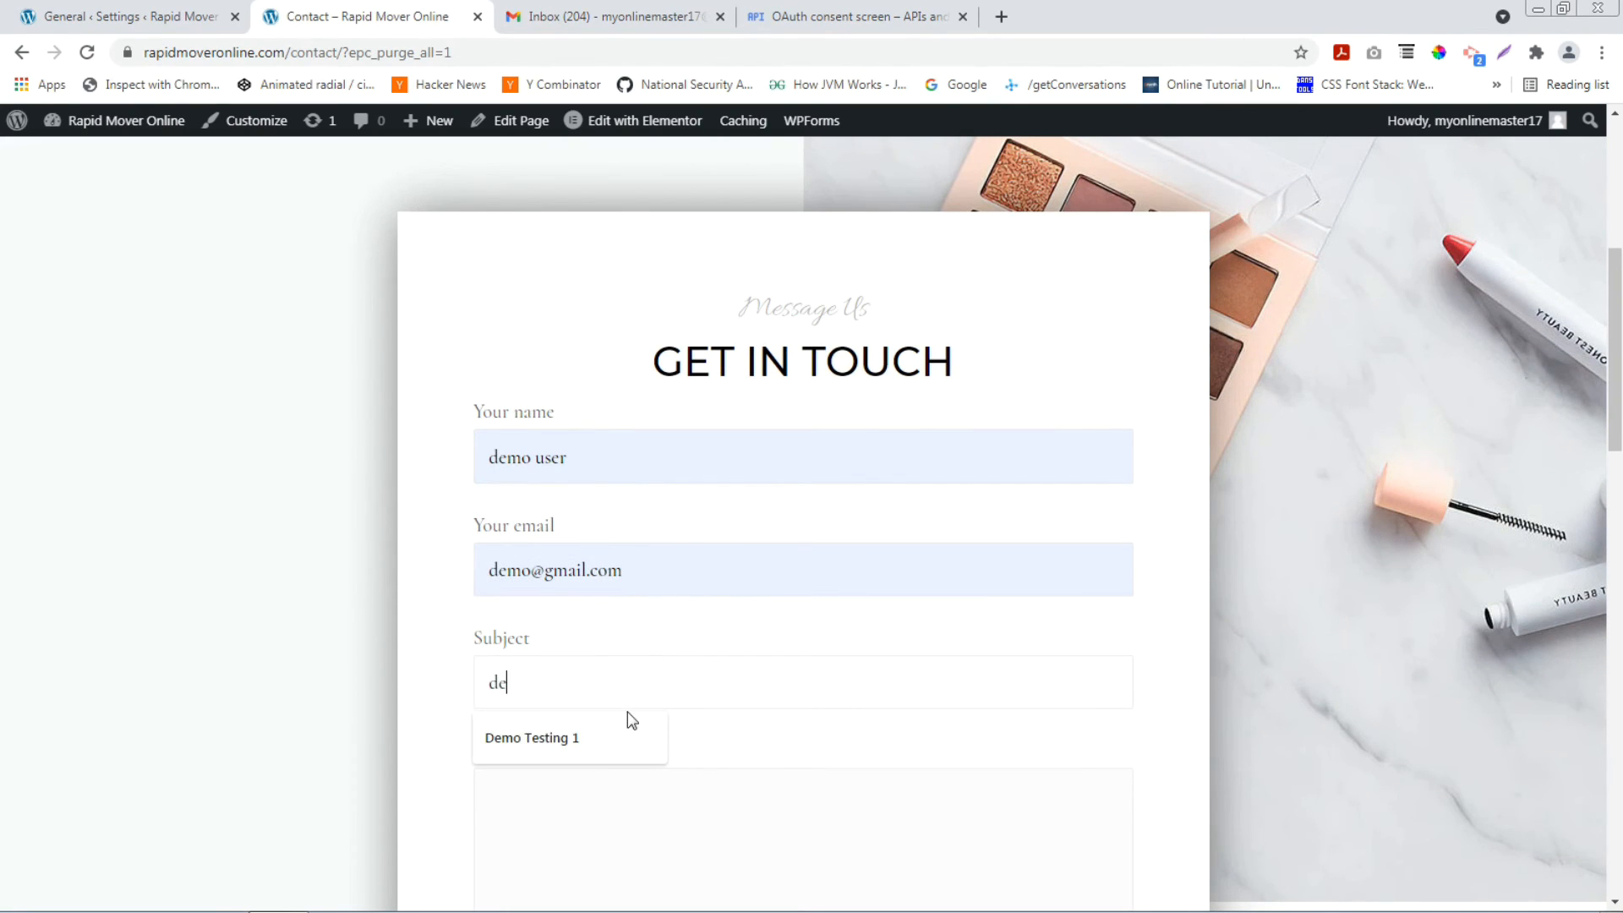
{"action": "left_click", "coordinate": [668, 738]}
Submit the form with message 'New Demo', check the sent confirmation, then switch to Gmail.
{"action": "scroll", "coordinate": [710, 689], "scroll_direction": "down", "scroll_amount": 2}
{"action": "left_click", "coordinate": [716, 630]}
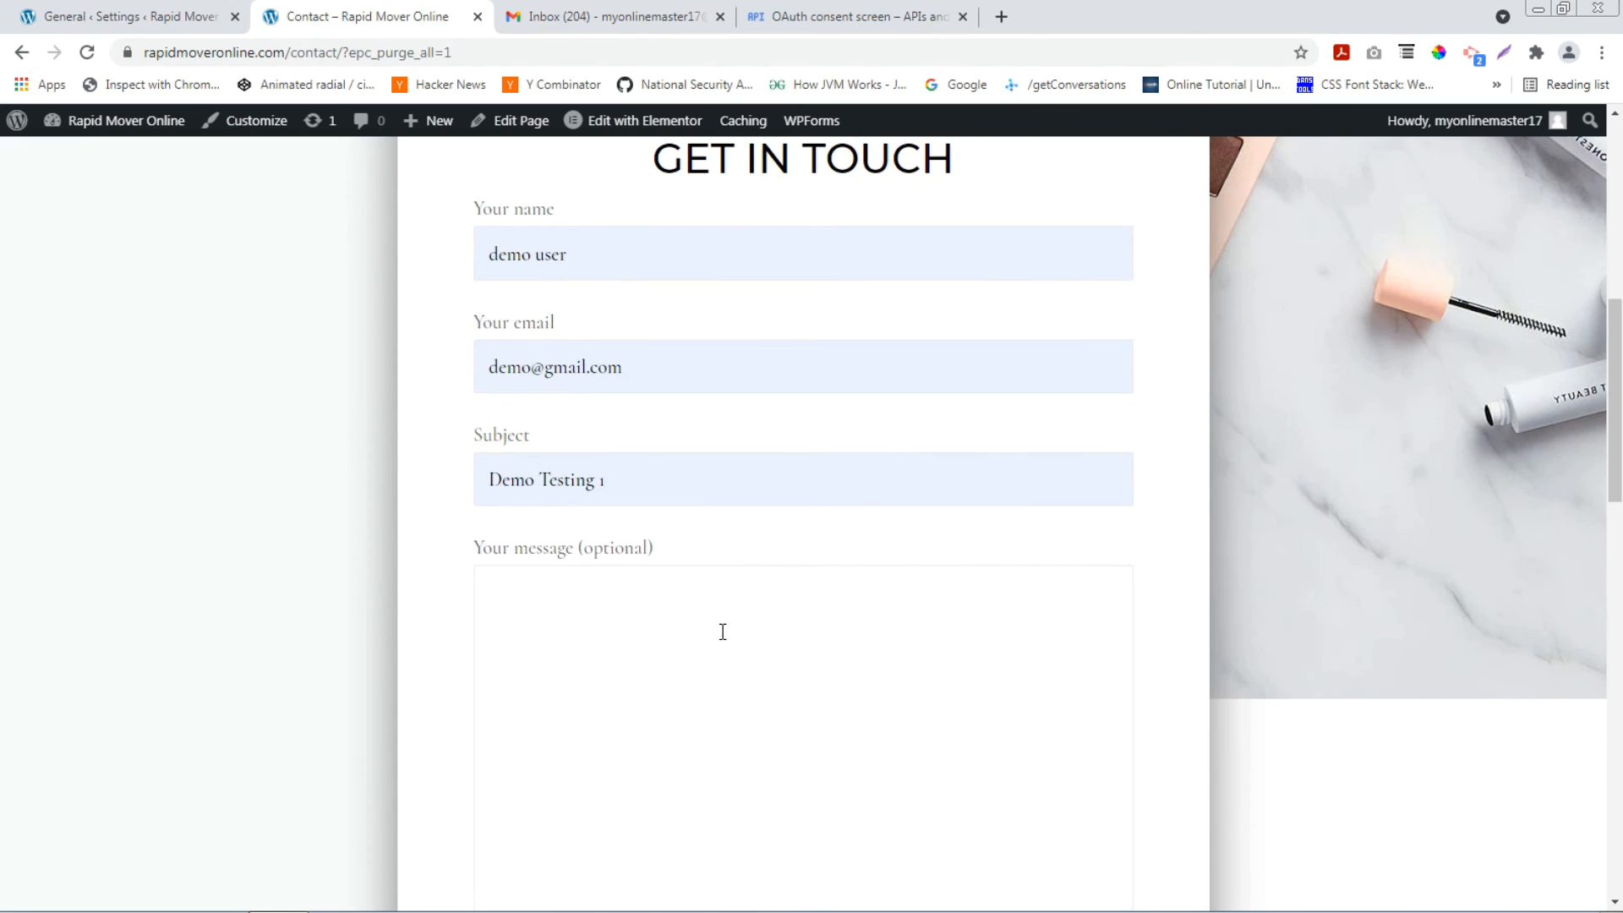
{"action": "scroll", "coordinate": [723, 632], "scroll_direction": "down", "scroll_amount": 5}
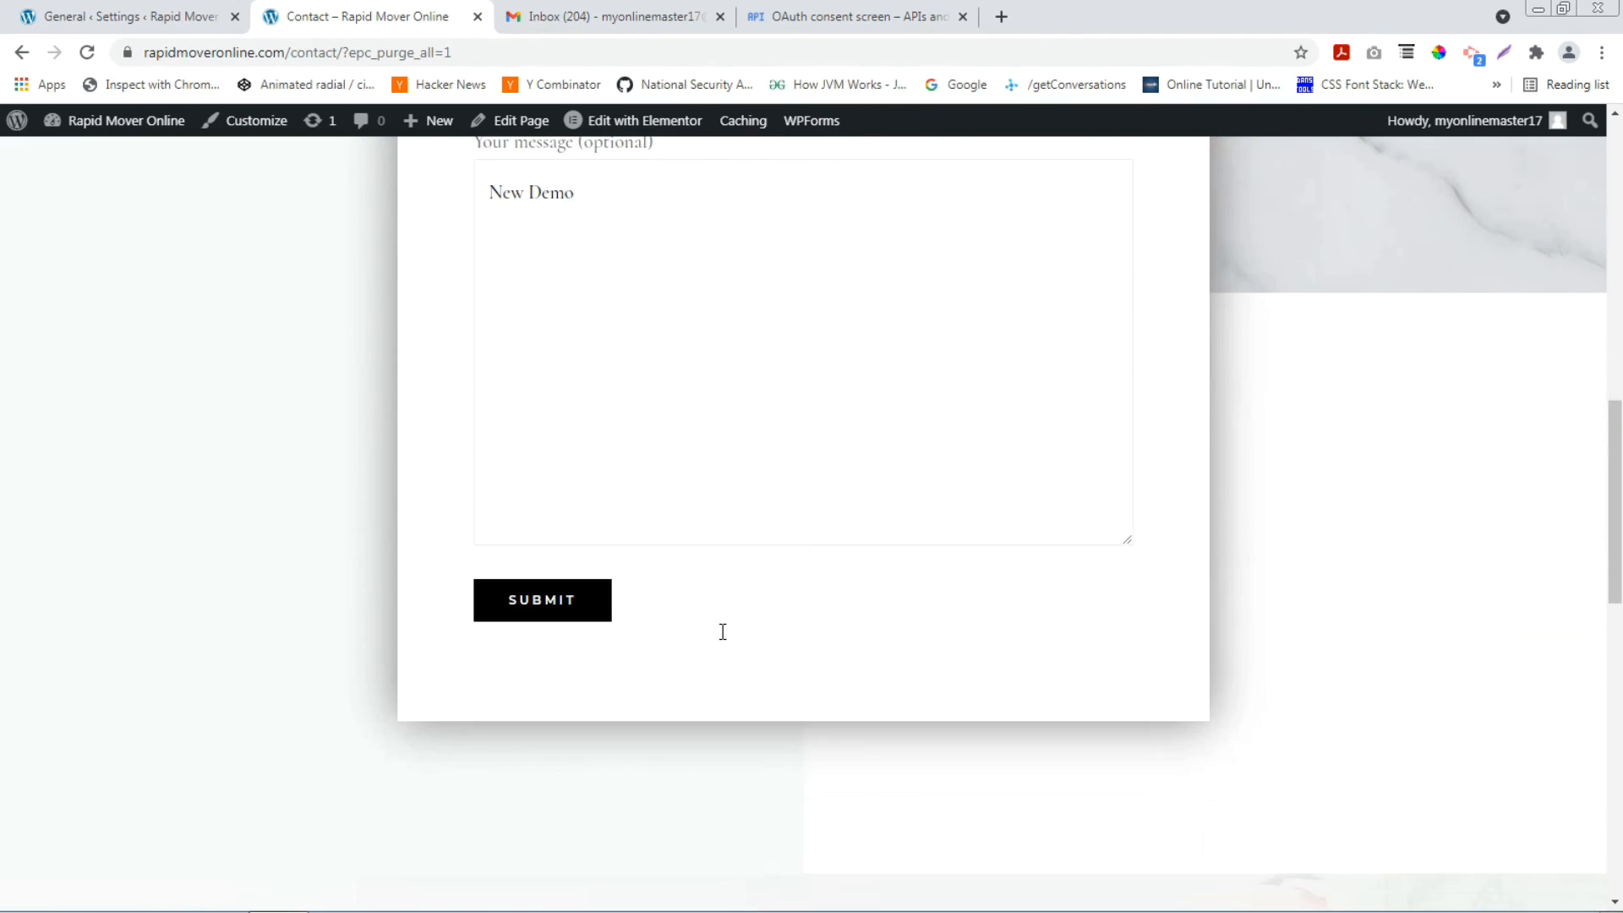
{"action": "left_click", "coordinate": [556, 604]}
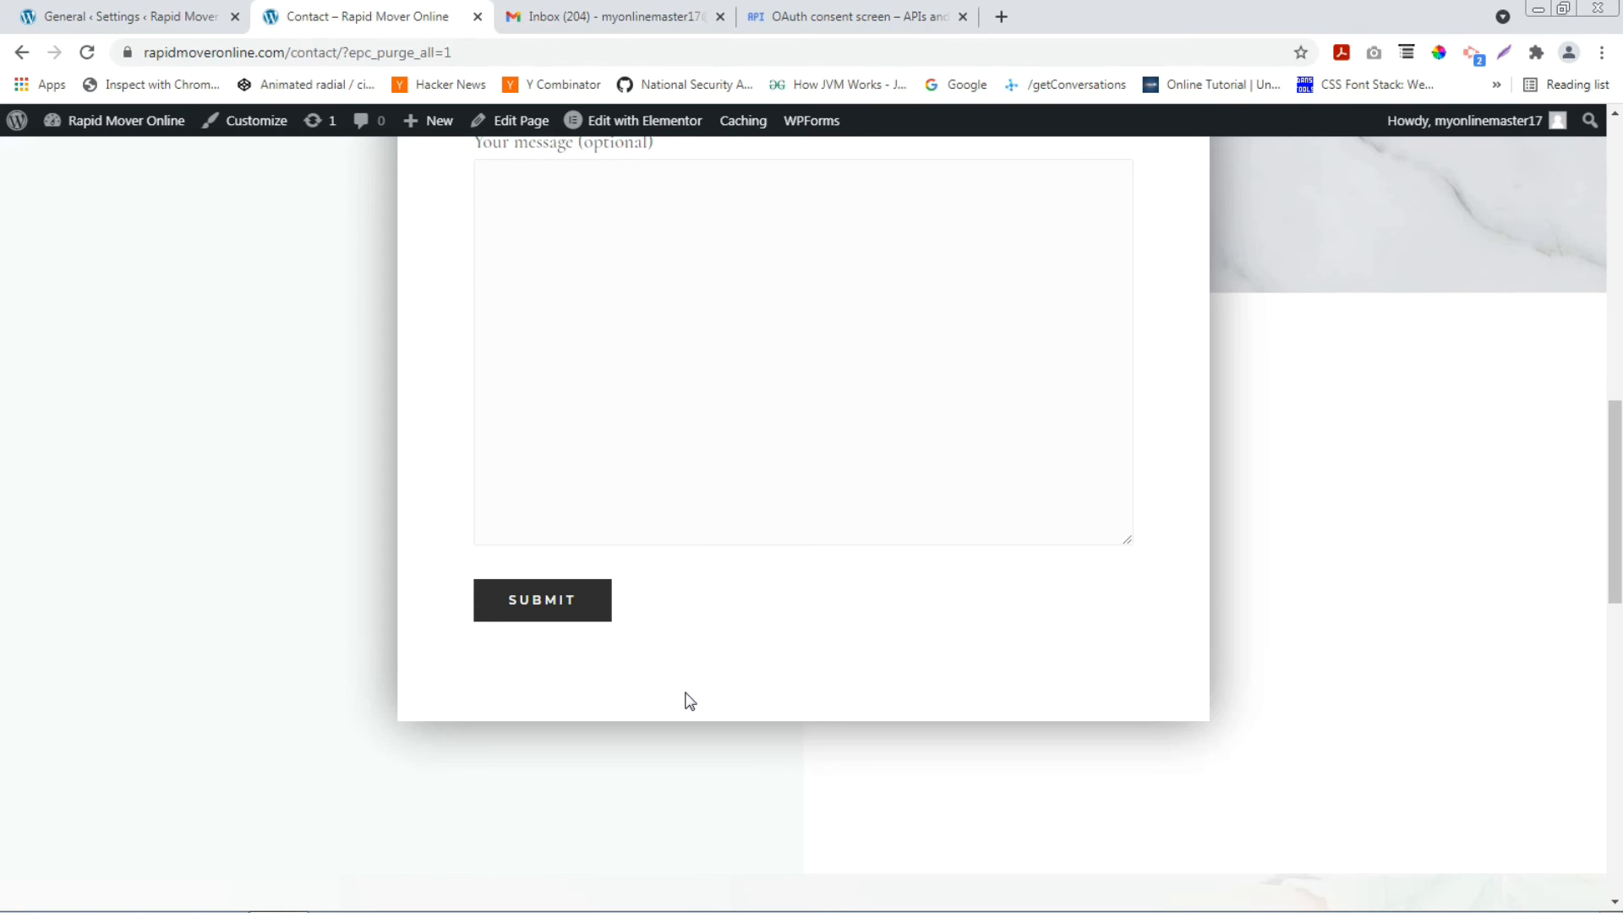
{"action": "left_click_drag", "start_coordinate": [505, 687], "coordinate": [902, 691]}
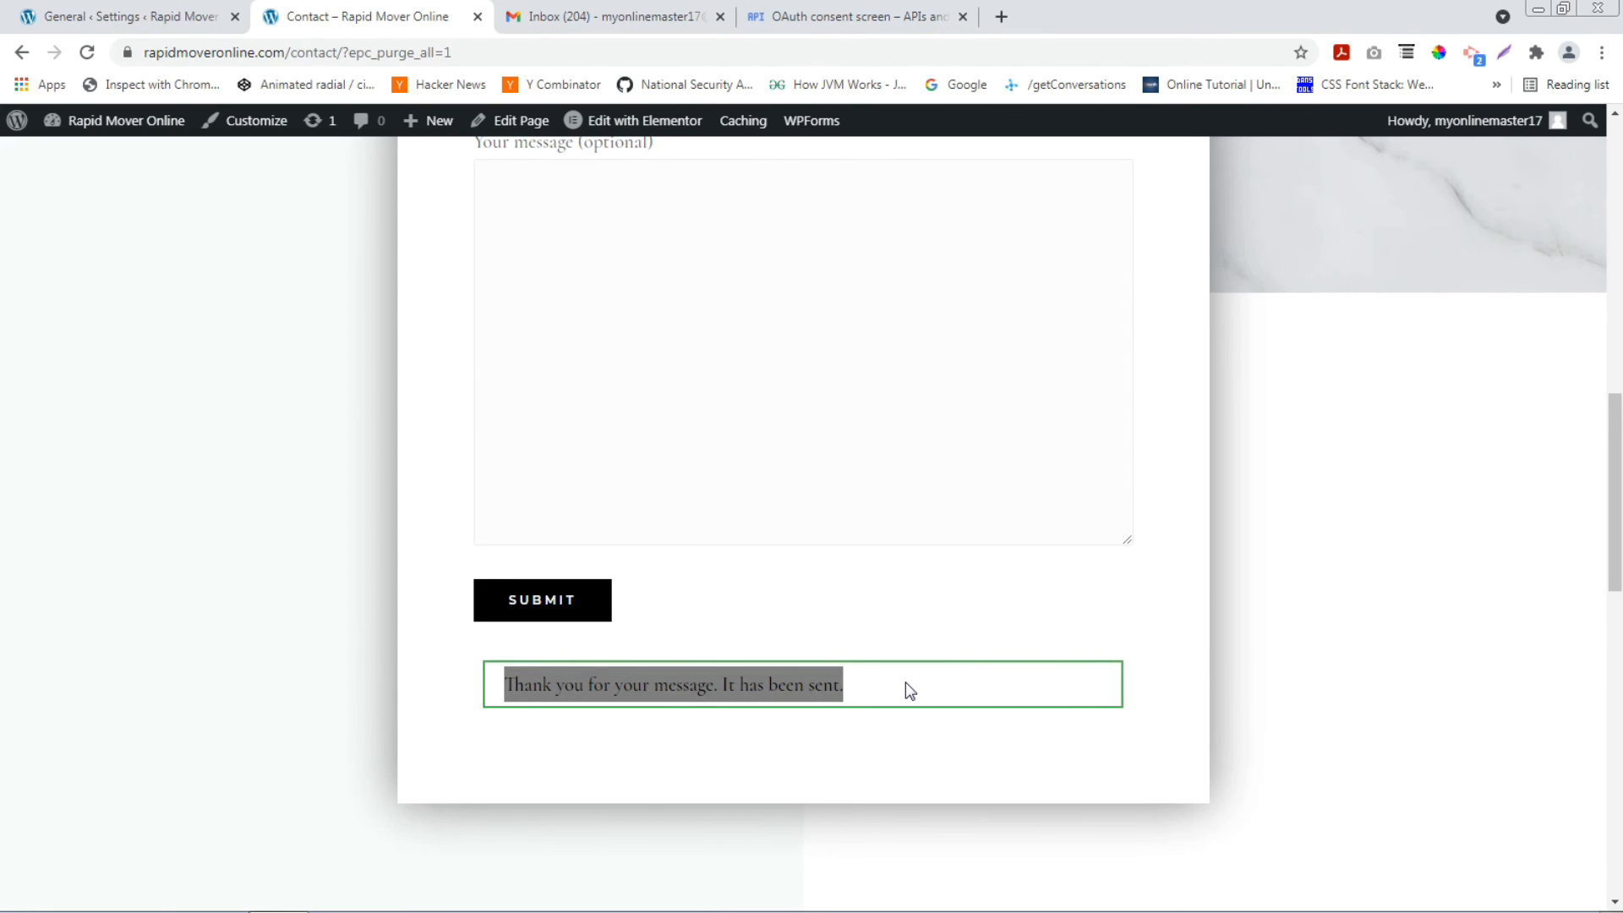
{"action": "left_click", "coordinate": [624, 7]}
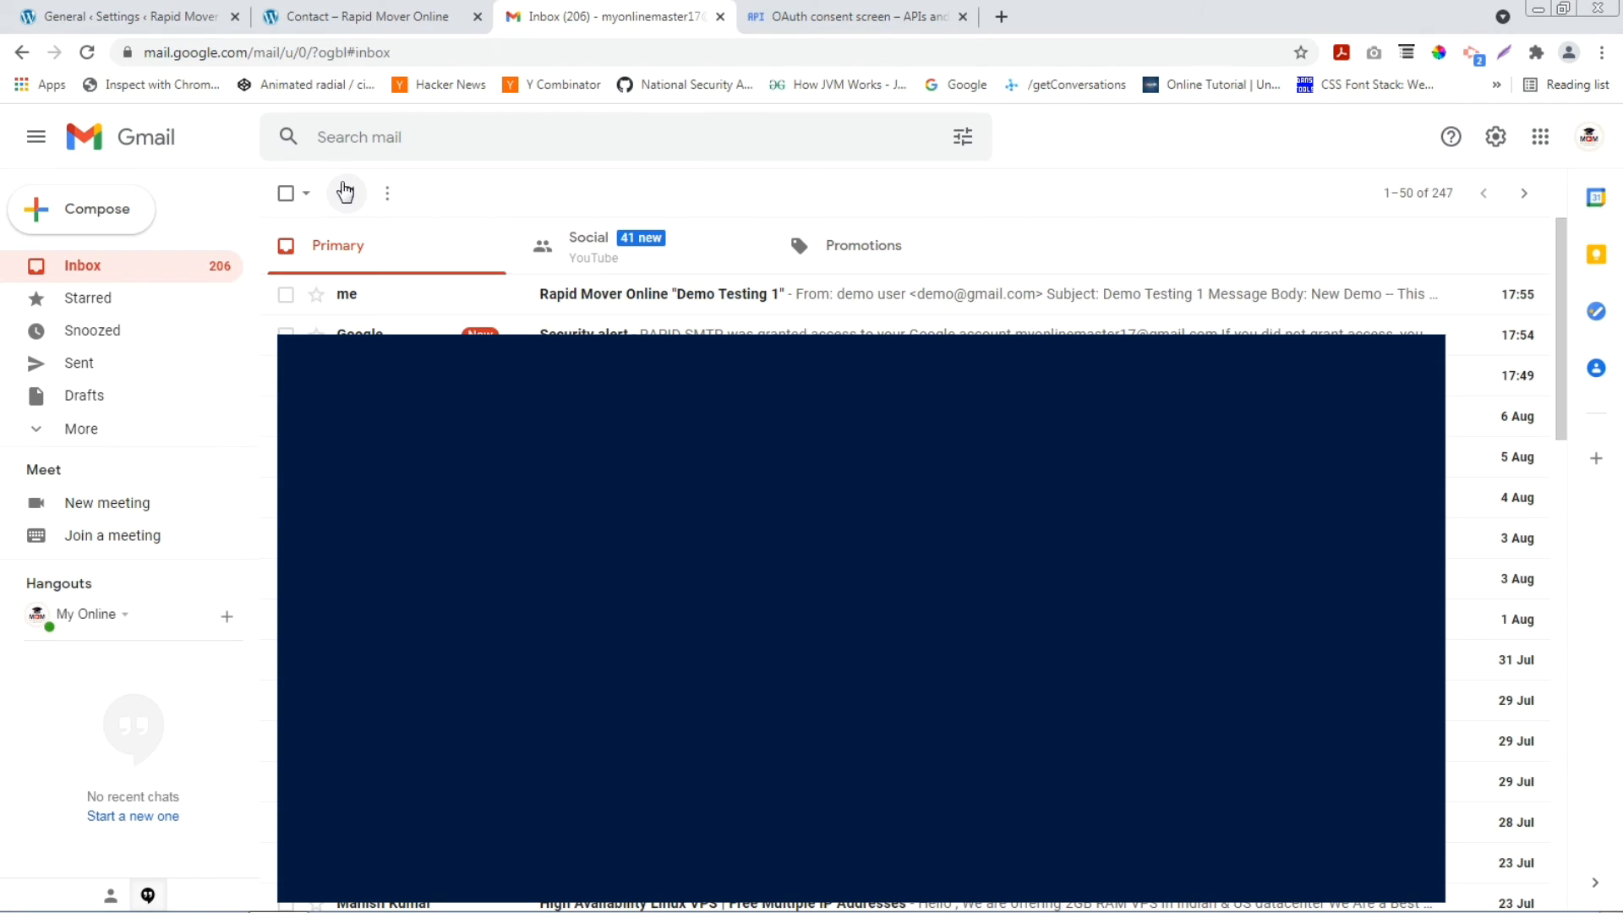
Inspect the Demo Testing 1 email's sender details in Gmail, then revisit the form's sent confirmation.
{"action": "left_click", "coordinate": [607, 303]}
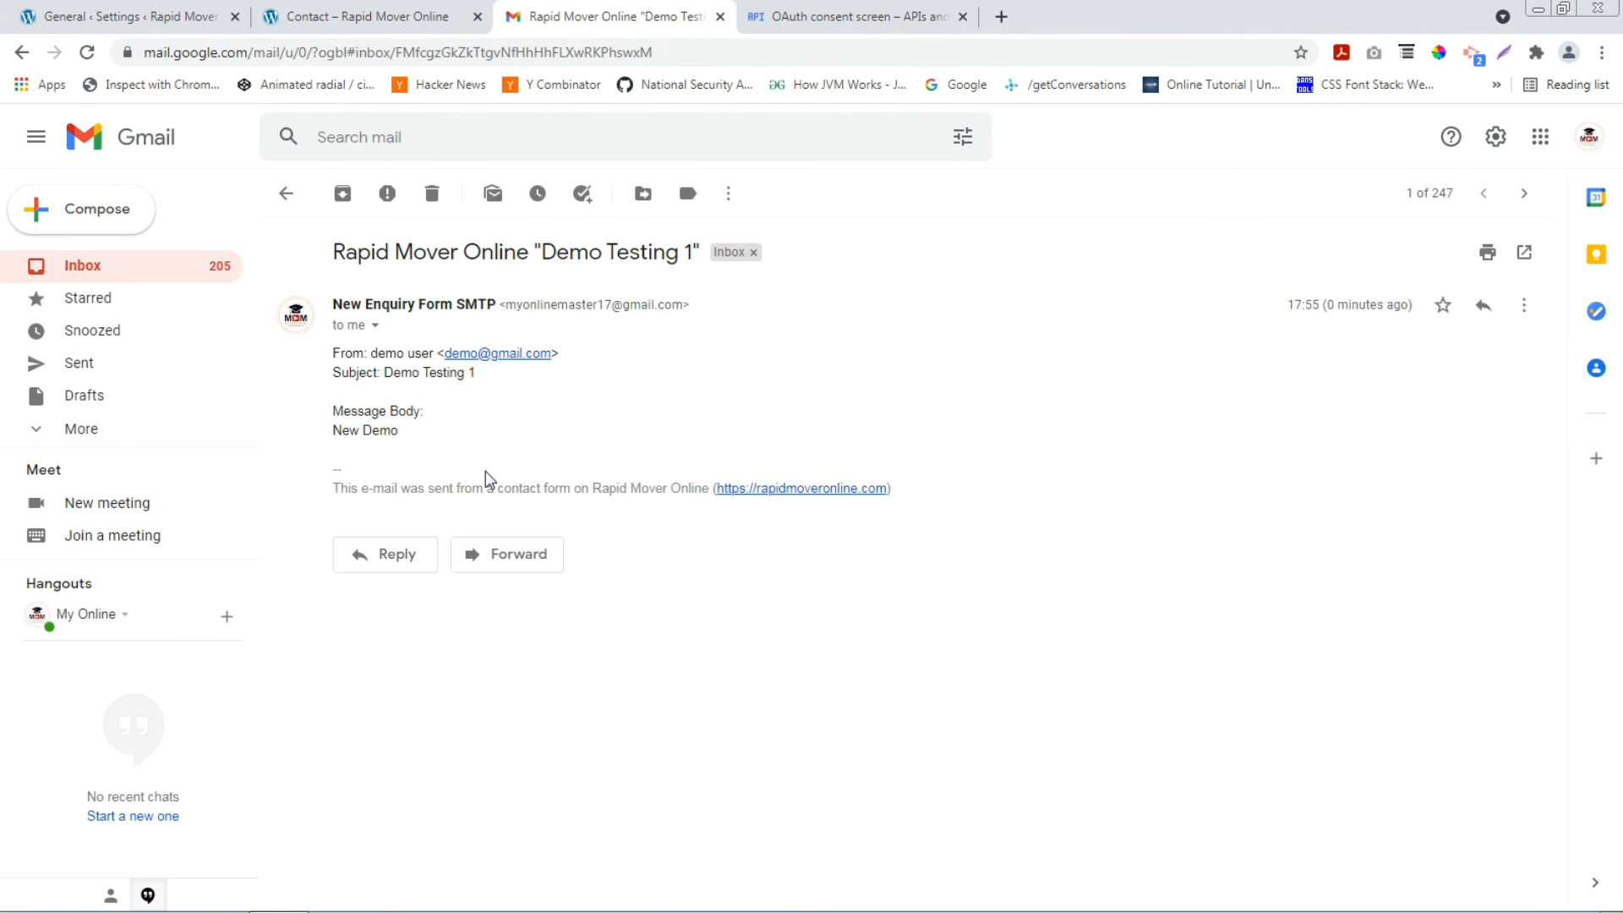
{"action": "left_click_drag", "start_coordinate": [506, 305], "coordinate": [688, 304]}
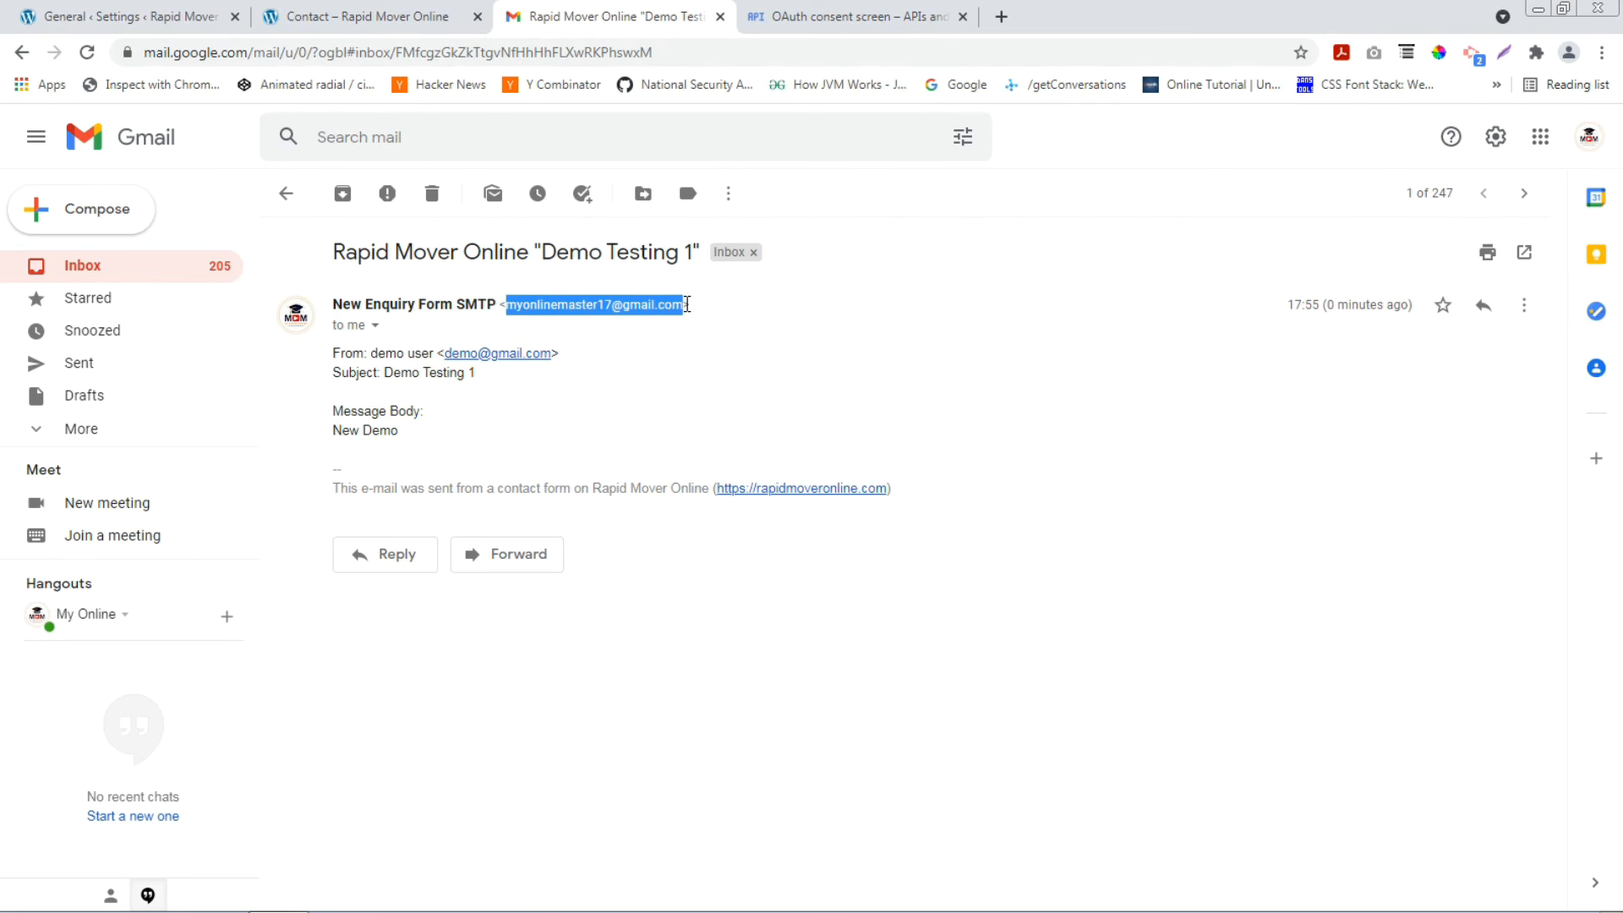
{"action": "left_click", "coordinate": [374, 325]}
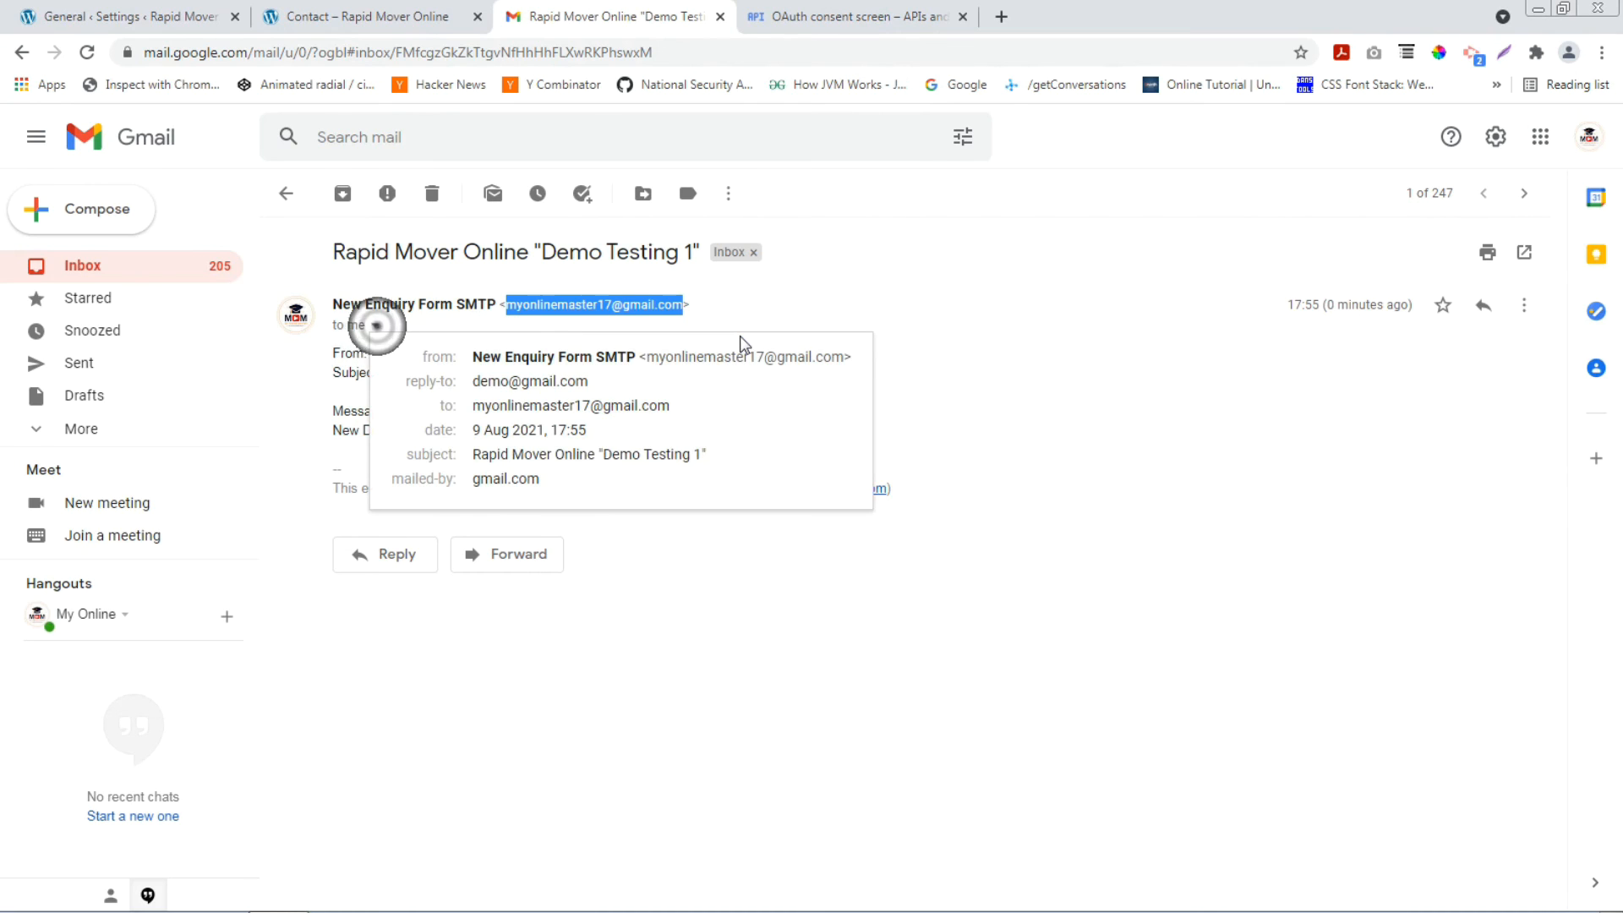
{"action": "left_click", "coordinate": [774, 301]}
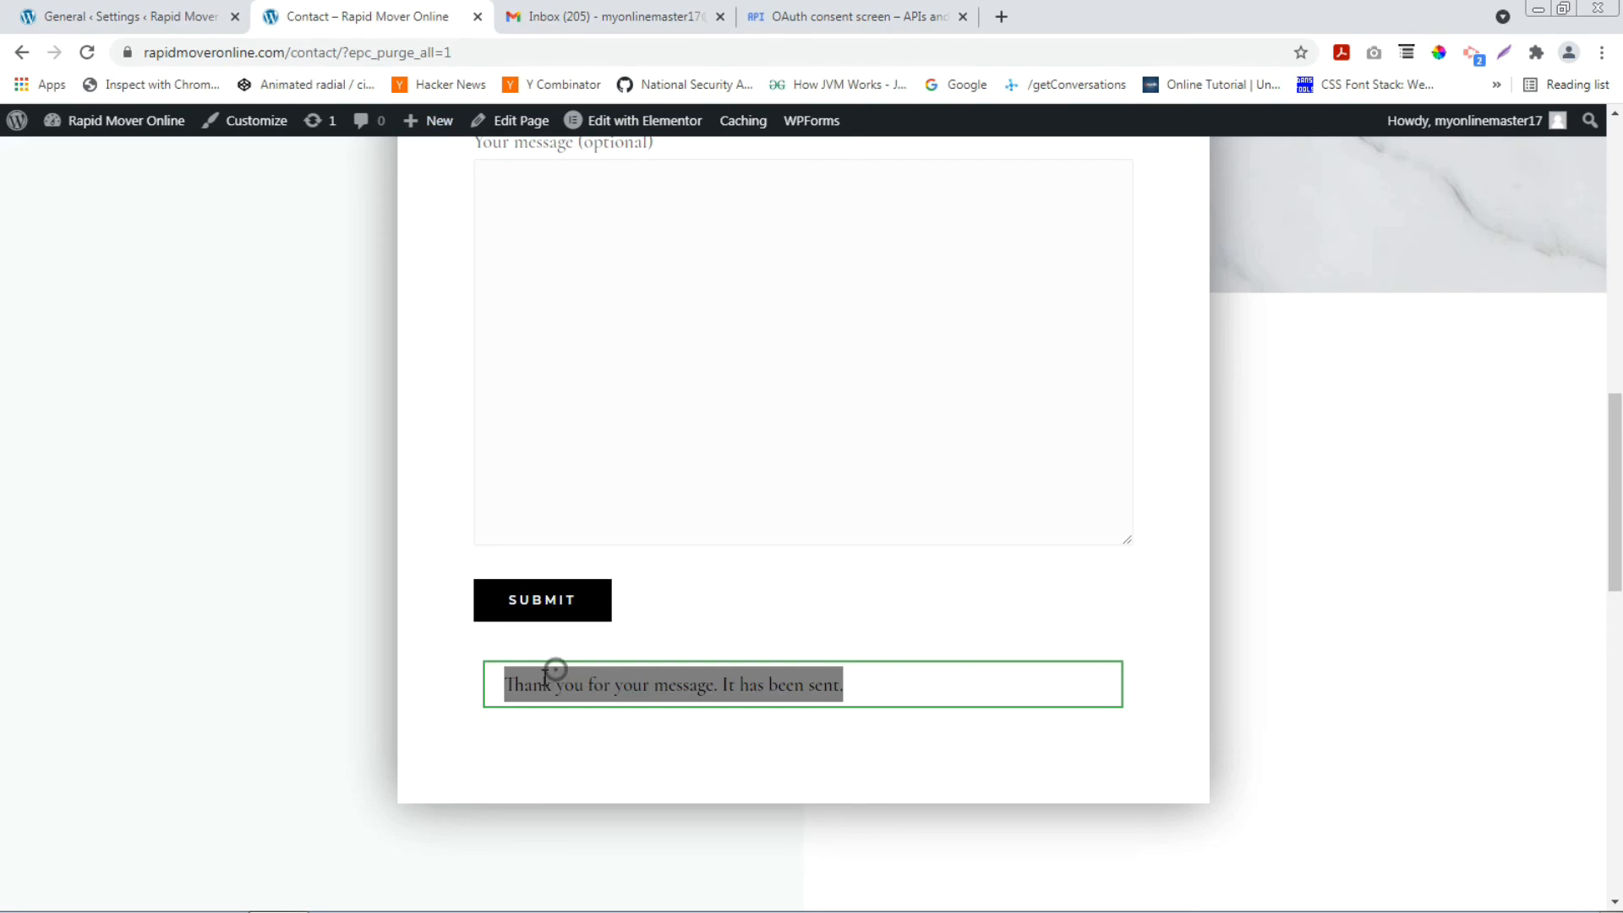
{"action": "left_click", "coordinate": [545, 673]}
{"action": "left_click_drag", "start_coordinate": [511, 681], "coordinate": [863, 674]}
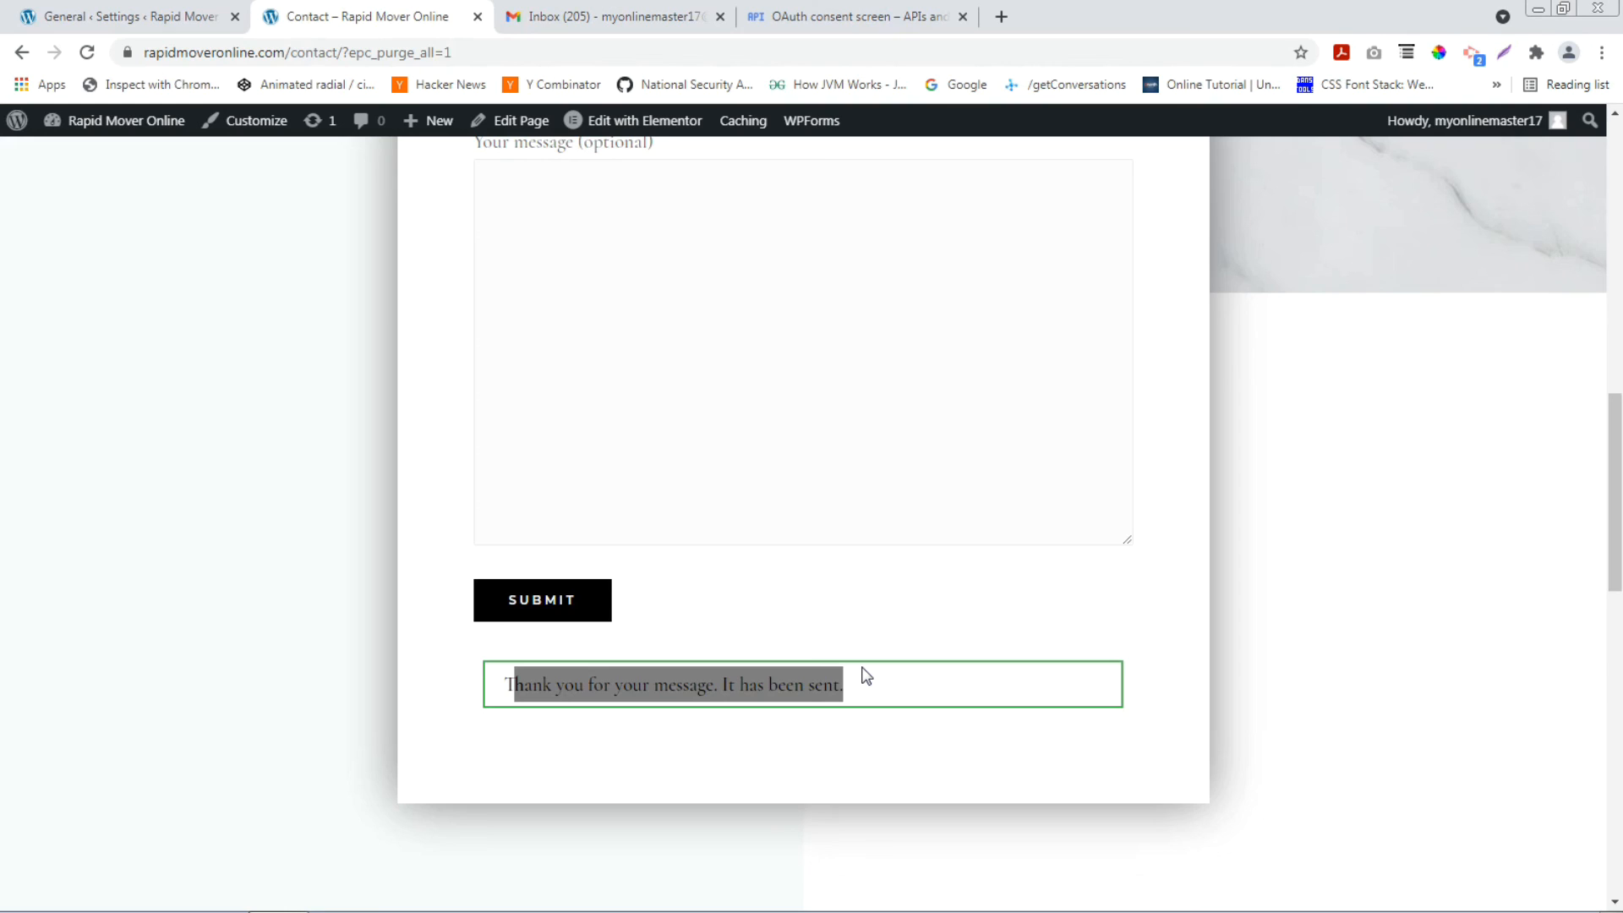